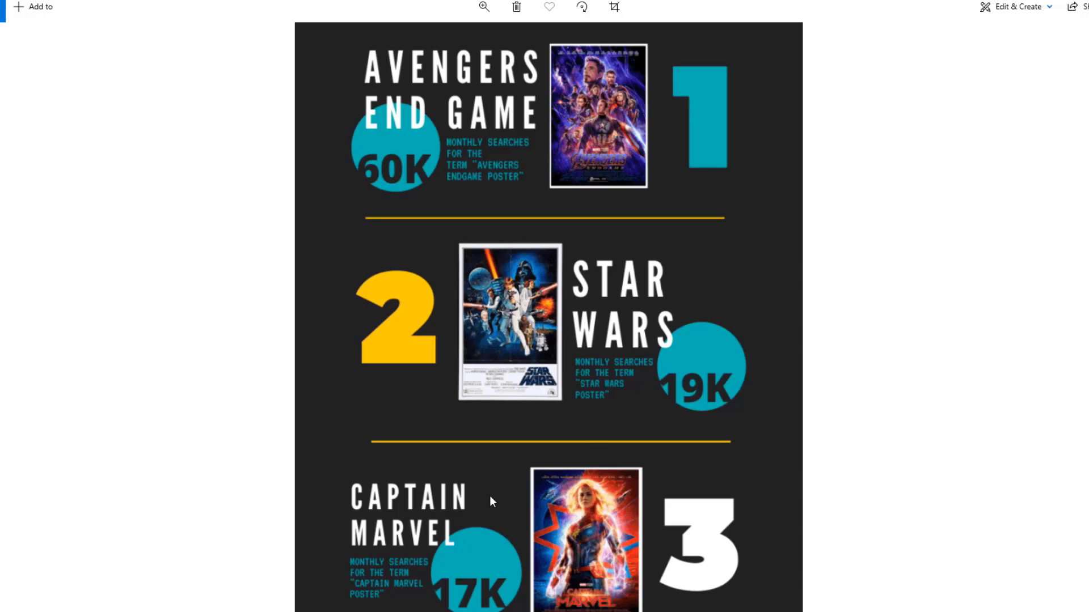
{"action": "scroll", "coordinate": [496, 493], "scroll_direction": "down", "scroll_amount": 3}
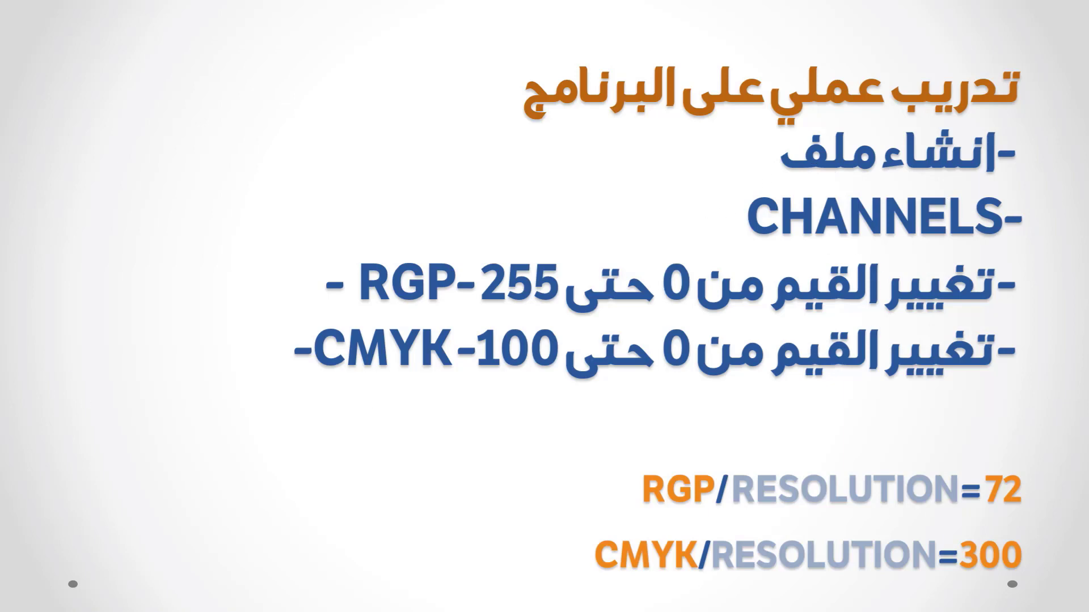
Switch to Illustrator and compare the CMYK and RGB color modes in the settings for a new document.
{"action": "key", "text": "alt+Tab"}
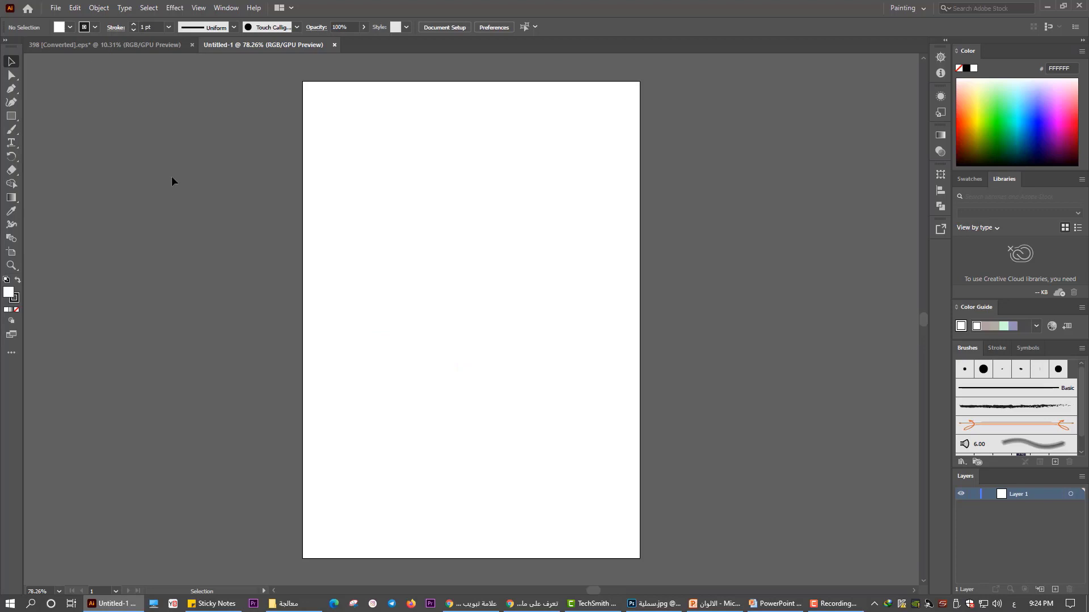
{"action": "key", "text": "ctrl+n"}
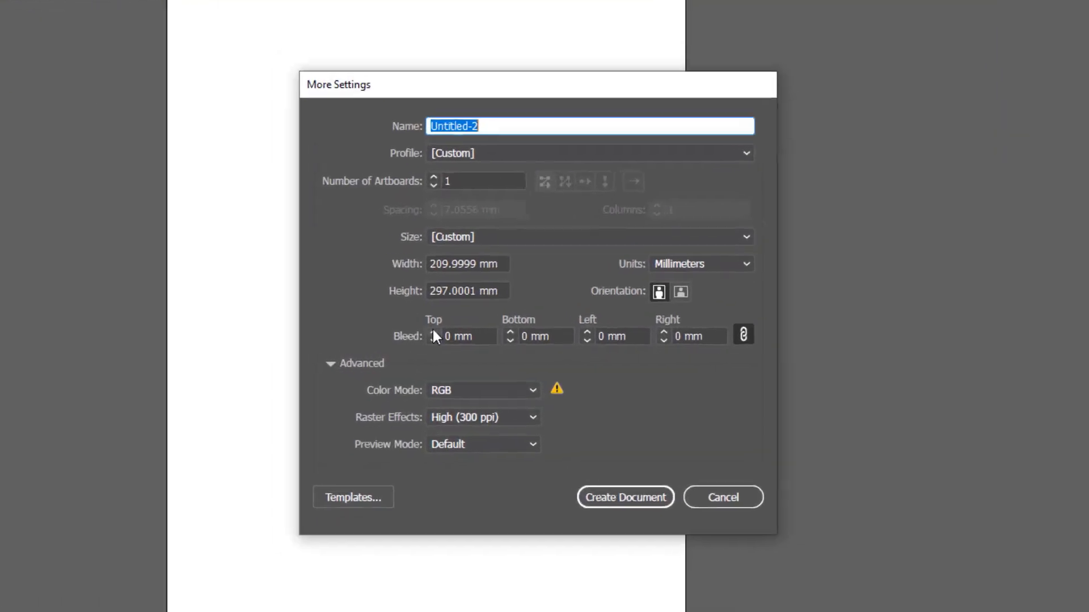
{"action": "left_click", "coordinate": [442, 397]}
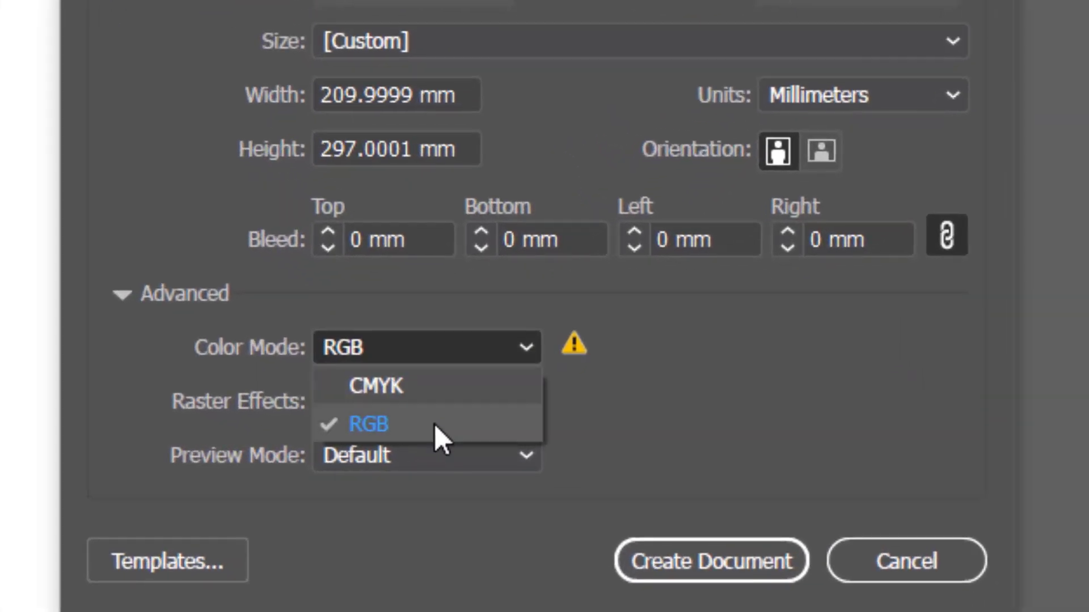
{"action": "left_click", "coordinate": [434, 396]}
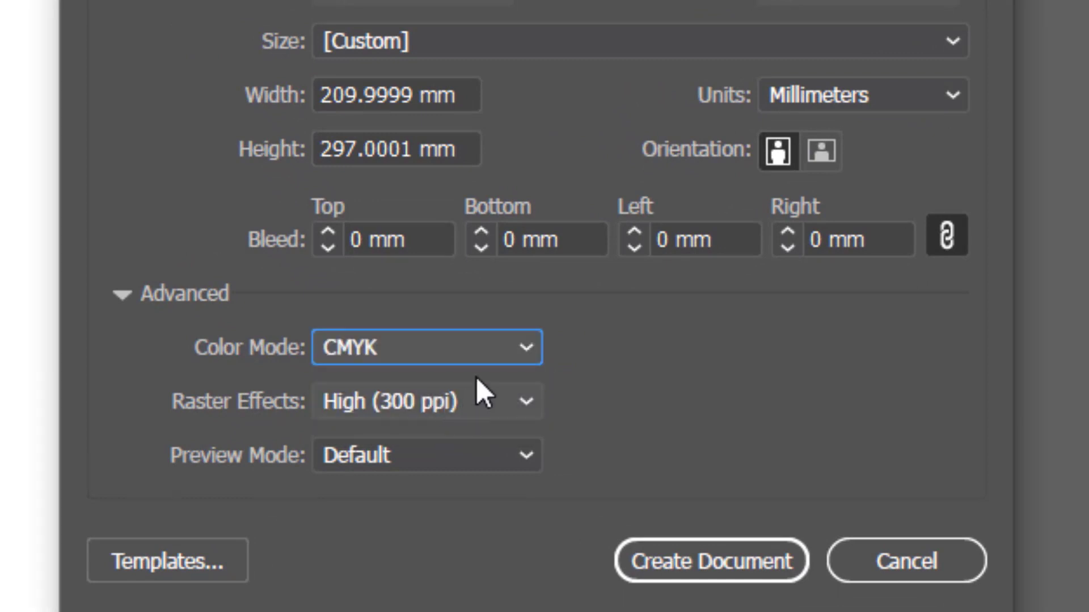
{"action": "left_click", "coordinate": [465, 360]}
{"action": "left_click", "coordinate": [454, 424]}
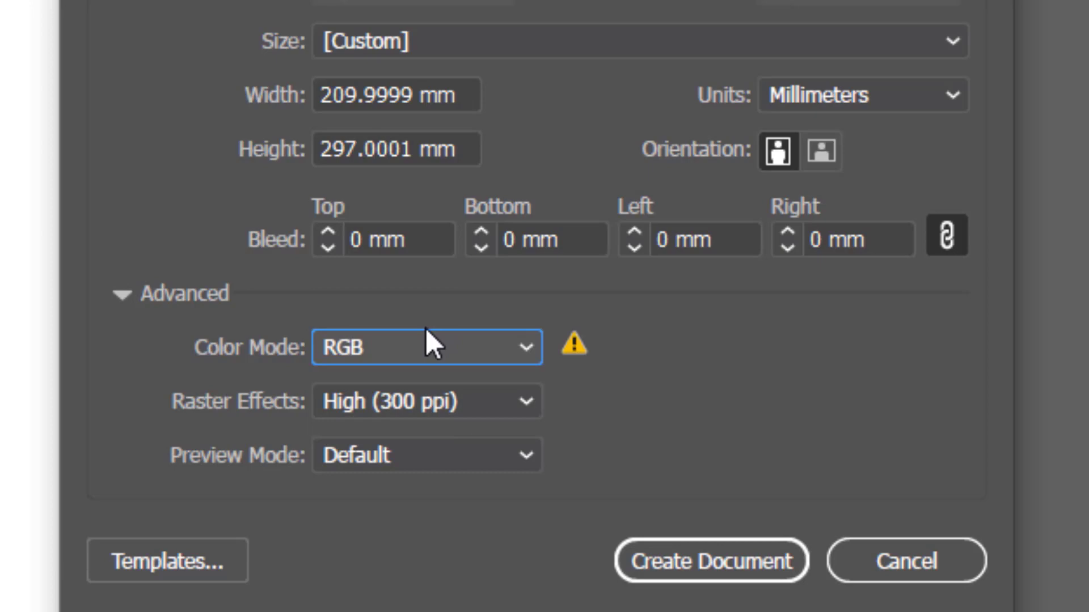
{"action": "left_click", "coordinate": [437, 361]}
{"action": "left_click", "coordinate": [403, 437]}
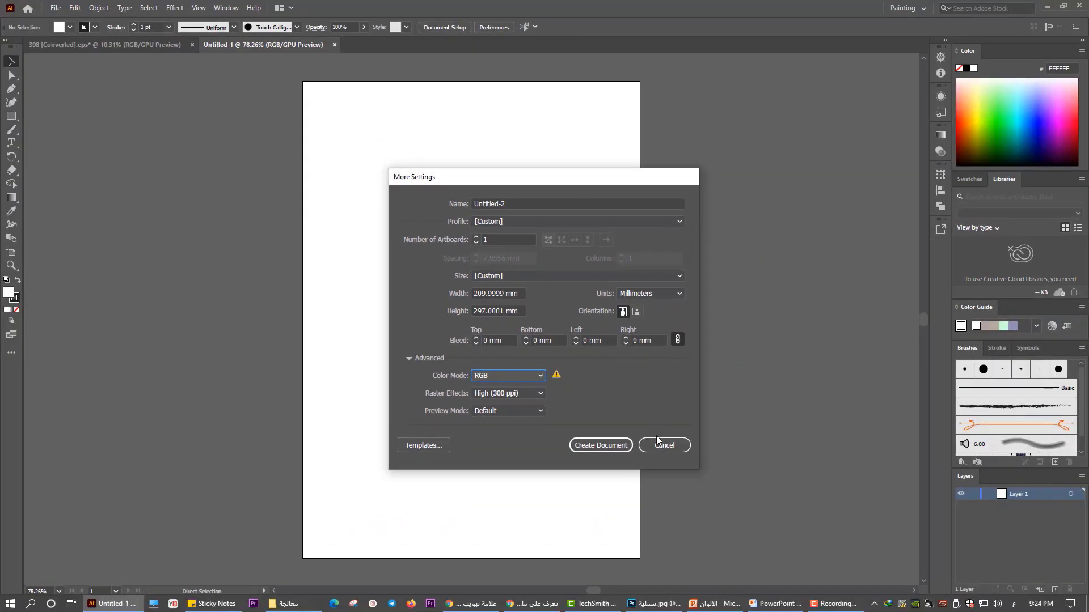
Switch to Photoshop and close the open office photo.
{"action": "left_click", "coordinate": [653, 603]}
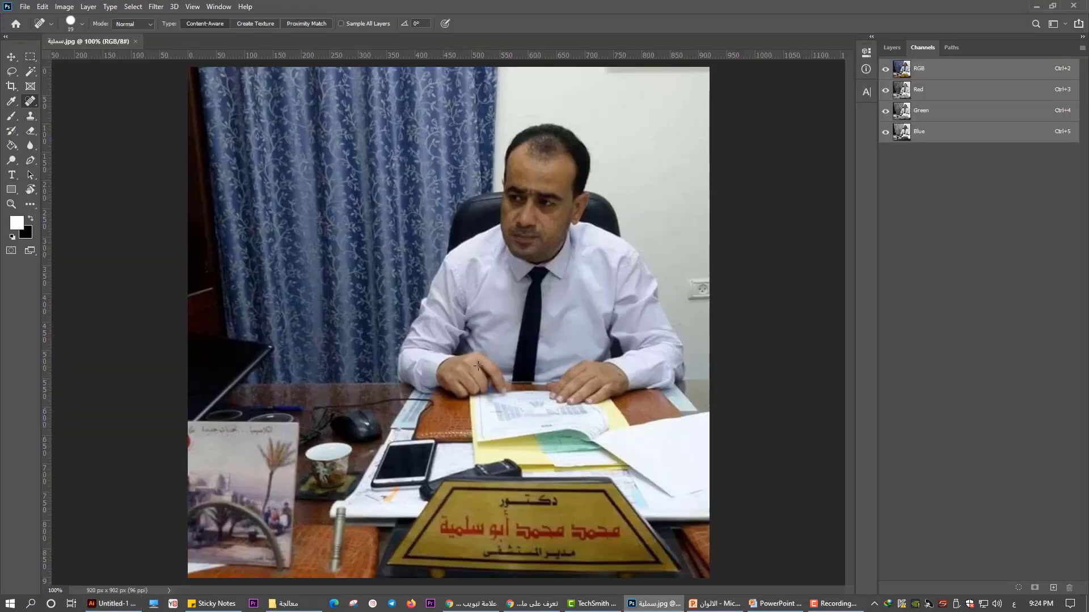
{"action": "left_click", "coordinate": [135, 41]}
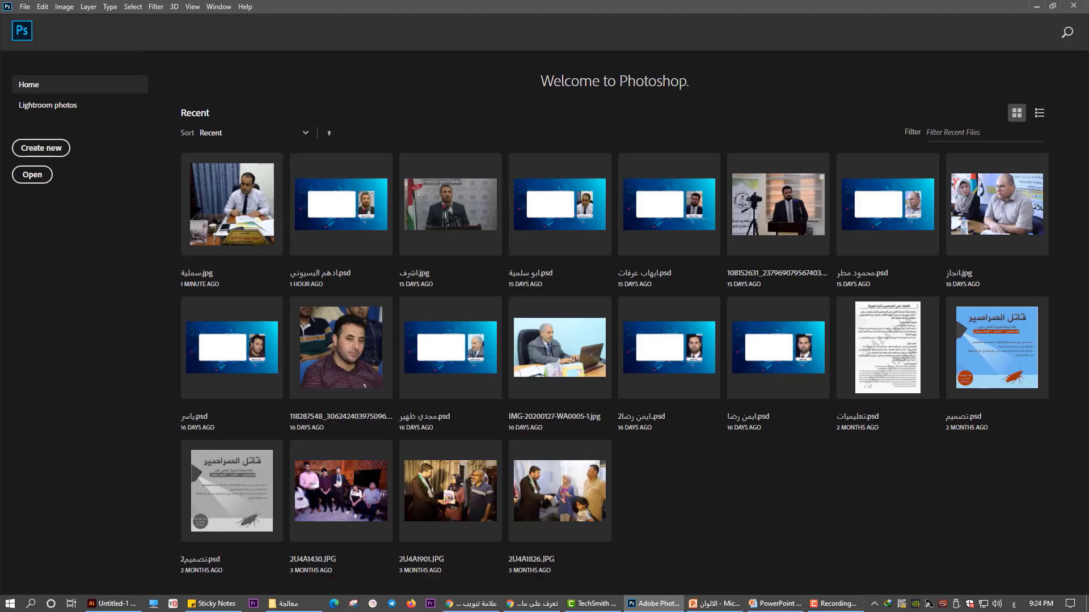
Create a new 600 × 800 pixel document at 72 pixels/inch in Grayscale color mode.
{"action": "key", "text": "ctrl+n"}
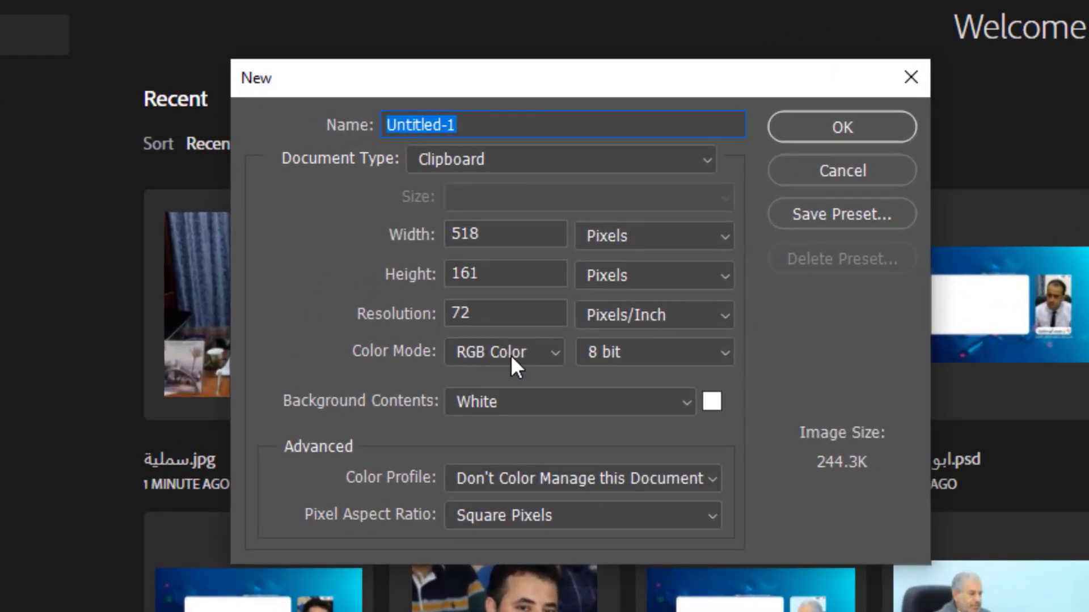
{"action": "left_click", "coordinate": [509, 352]}
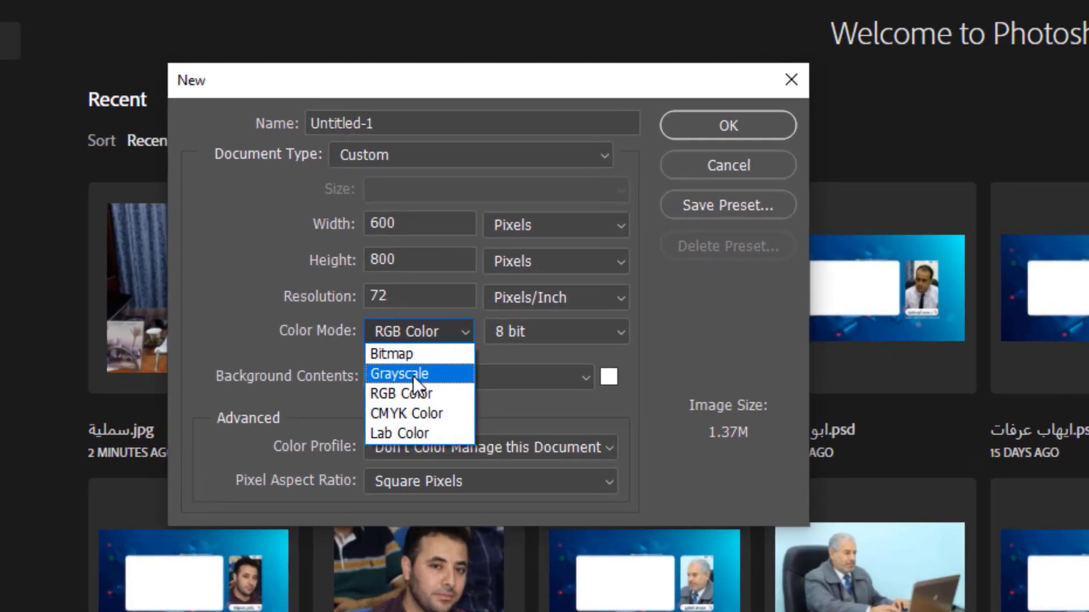
{"action": "left_click", "coordinate": [339, 246]}
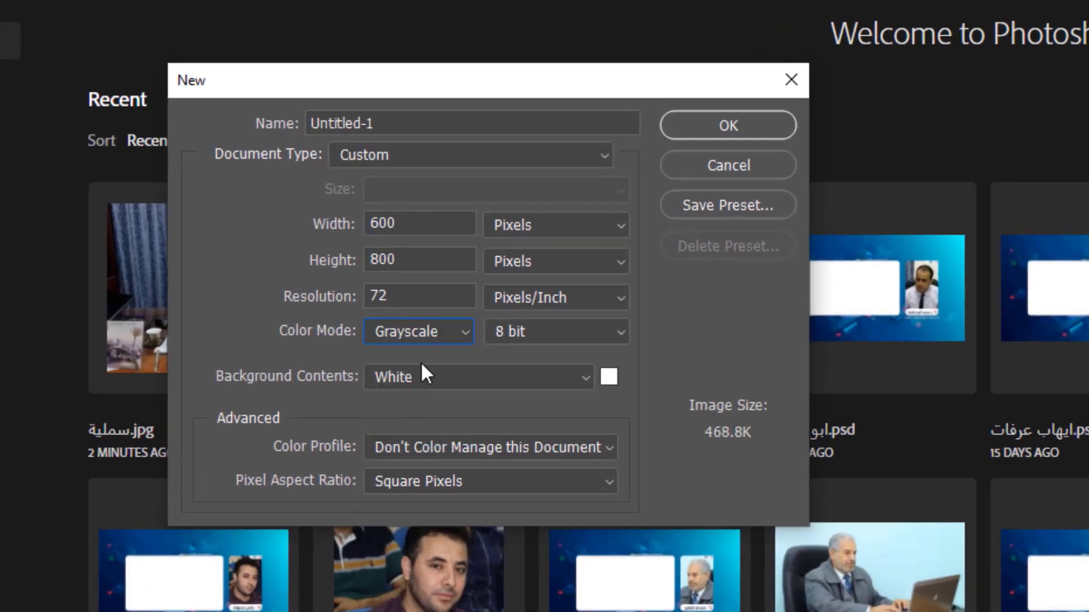
{"action": "left_click", "coordinate": [692, 126]}
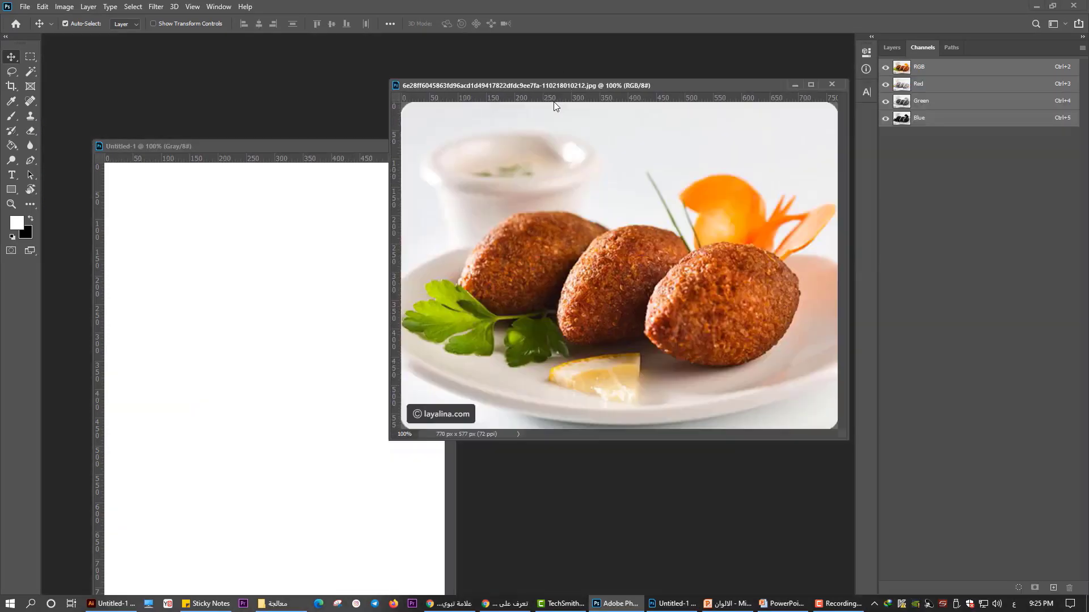
Copy the food photo into the grayscale document and place it at mid-height, keeping the document open.
{"action": "left_click_drag", "start_coordinate": [601, 250], "coordinate": [207, 291]}
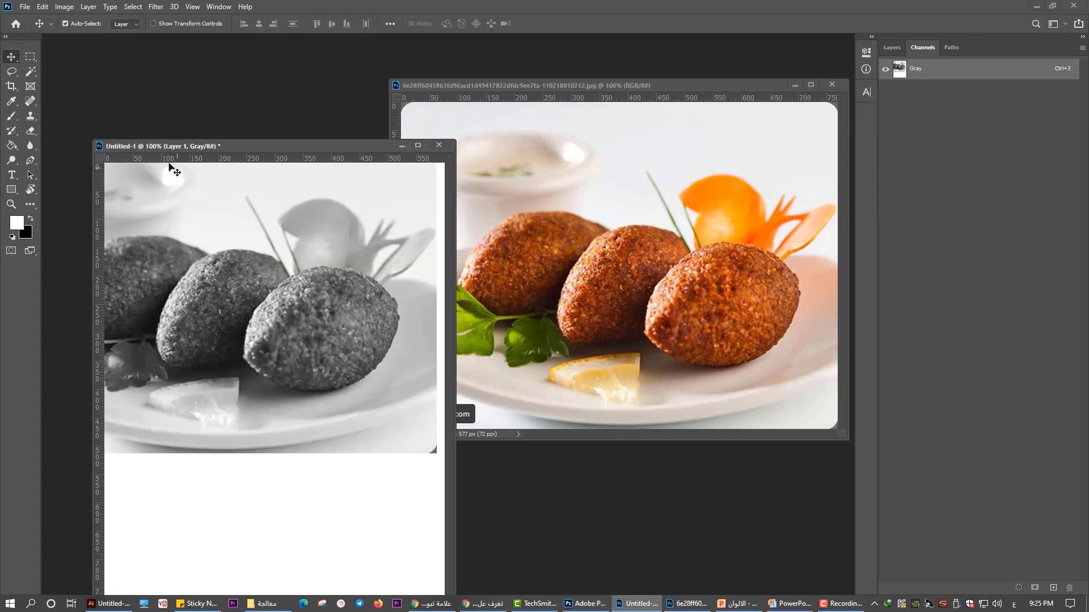
{"action": "left_click_drag", "start_coordinate": [281, 353], "coordinate": [280, 380]}
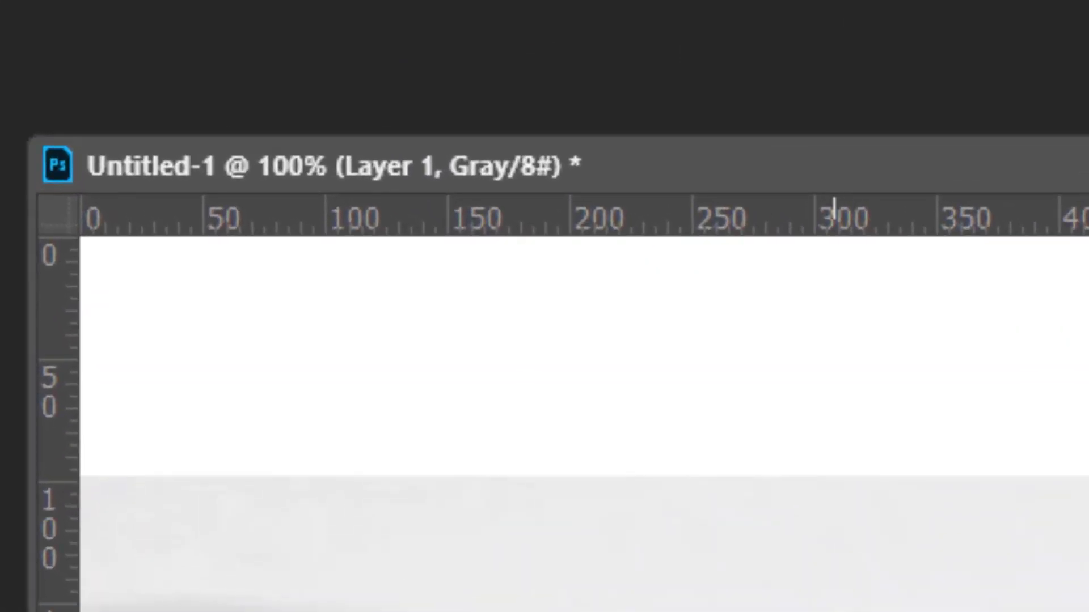
{"action": "key", "text": "ctrl+minus"}
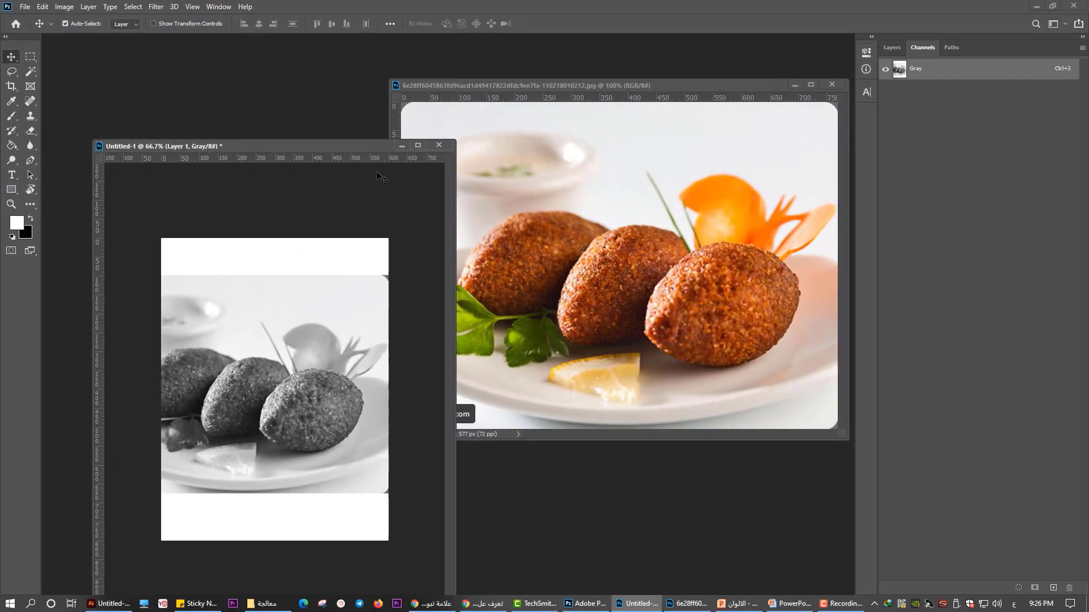
{"action": "left_click", "coordinate": [440, 145]}
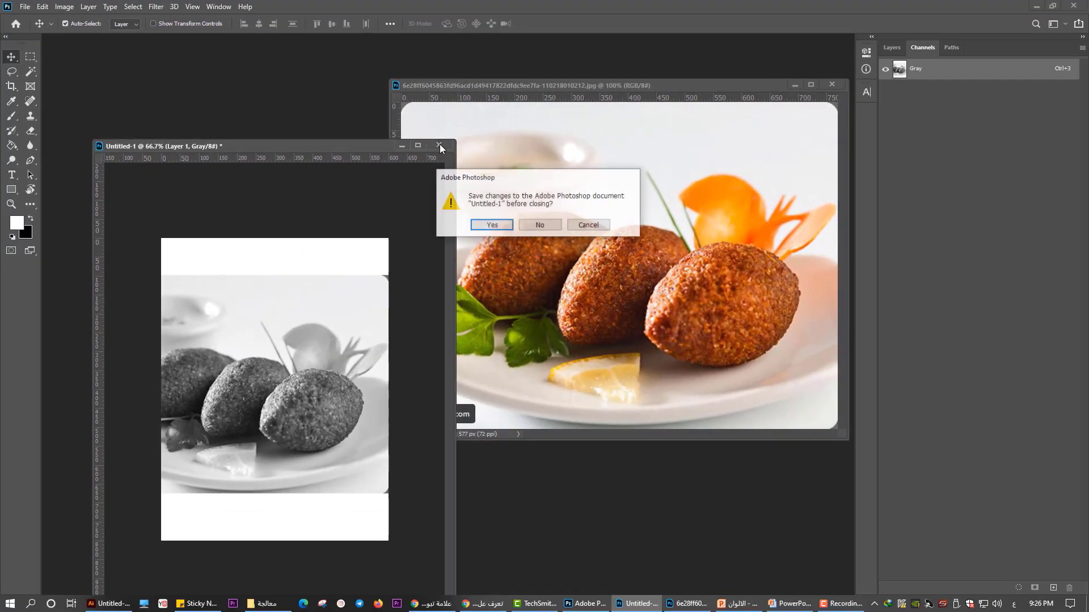
{"action": "left_click", "coordinate": [597, 233]}
Start a new document and set its width to 800 pixels and its height to 600 pixels.
{"action": "left_click", "coordinate": [24, 6]}
{"action": "left_click", "coordinate": [35, 21]}
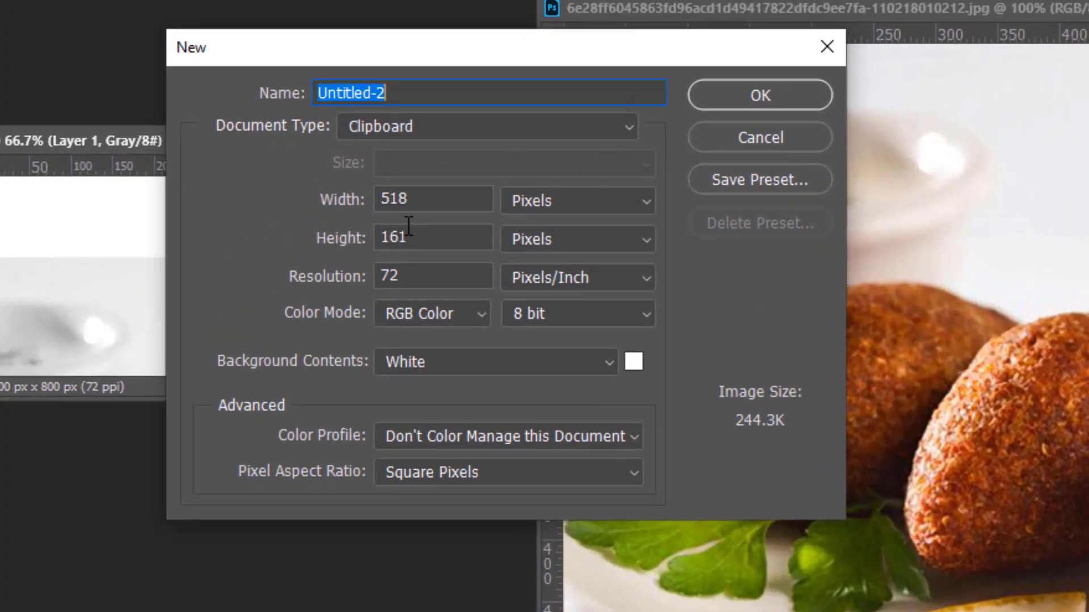
{"action": "left_click", "coordinate": [342, 173]}
{"action": "type", "text": "800"}
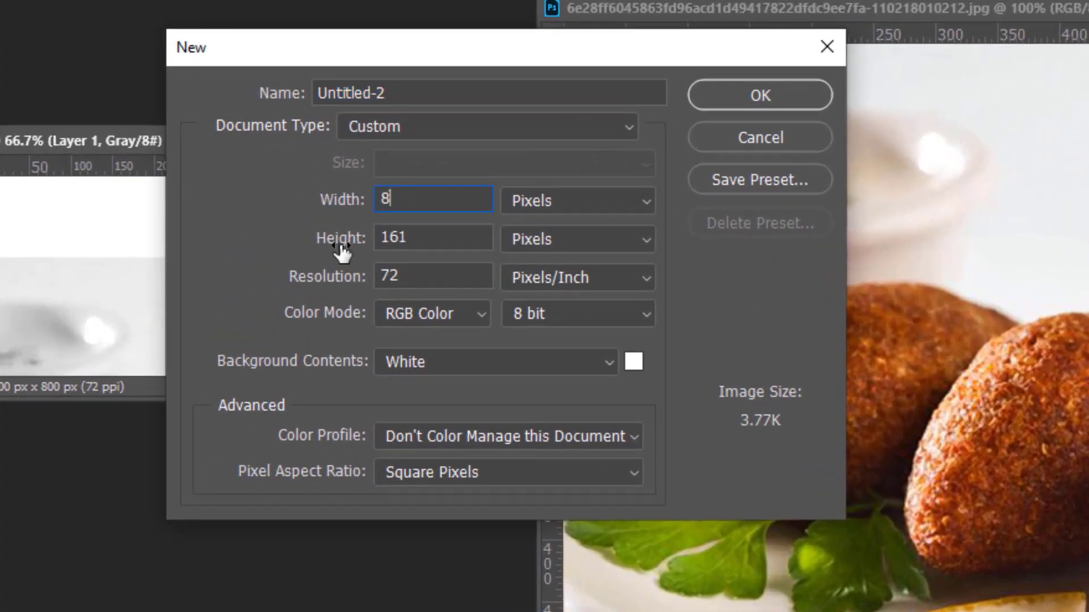
{"action": "double_click", "coordinate": [407, 243]}
{"action": "type", "text": "6000"}
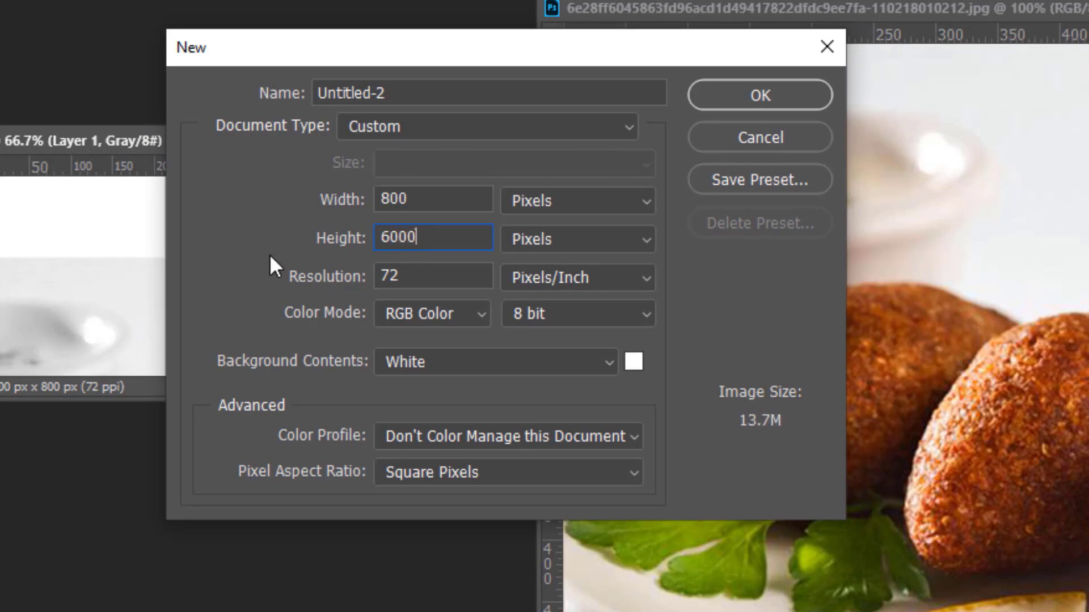
{"action": "key", "text": "BackSpace"}
{"action": "key", "text": "Tab"}
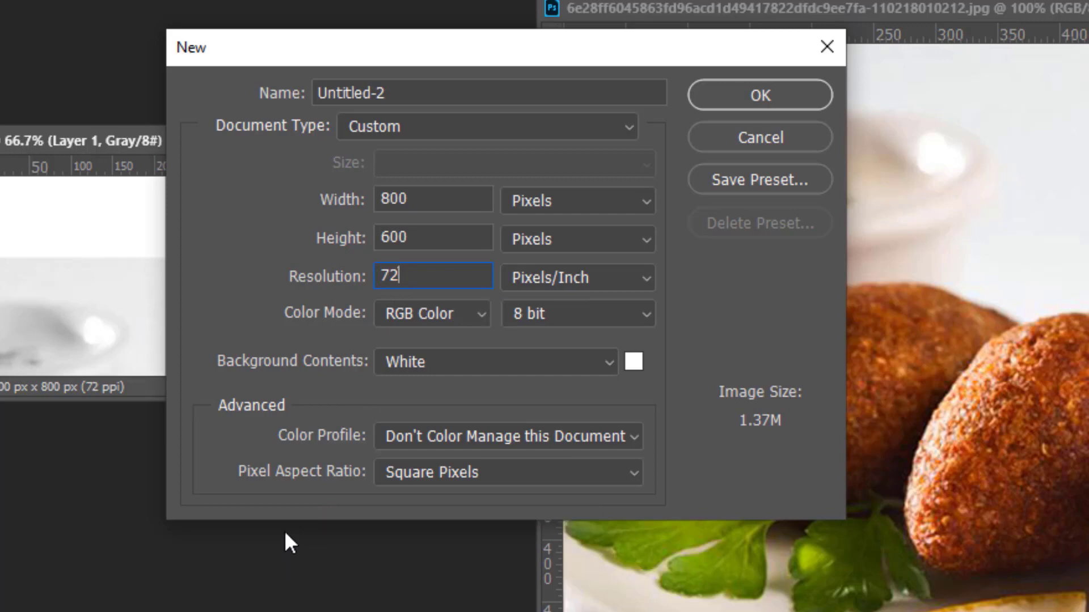
Set the new document's resolution to 300 pixels/inch and its color mode to RGB Color after trying CMYK Color.
{"action": "left_click", "coordinate": [340, 276]}
{"action": "left_click", "coordinate": [431, 314]}
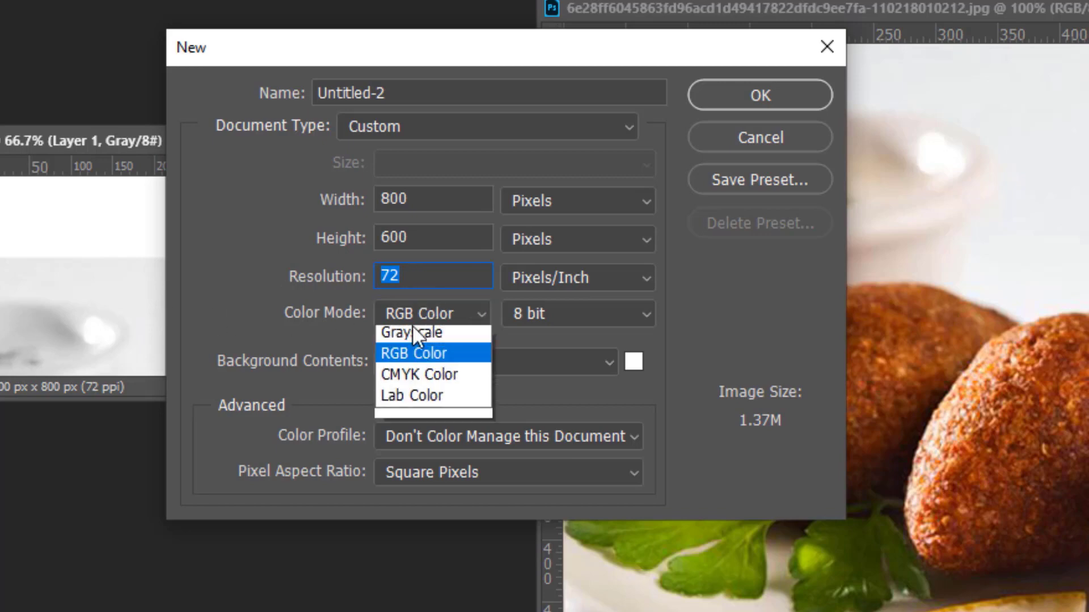
{"action": "left_click", "coordinate": [413, 400]}
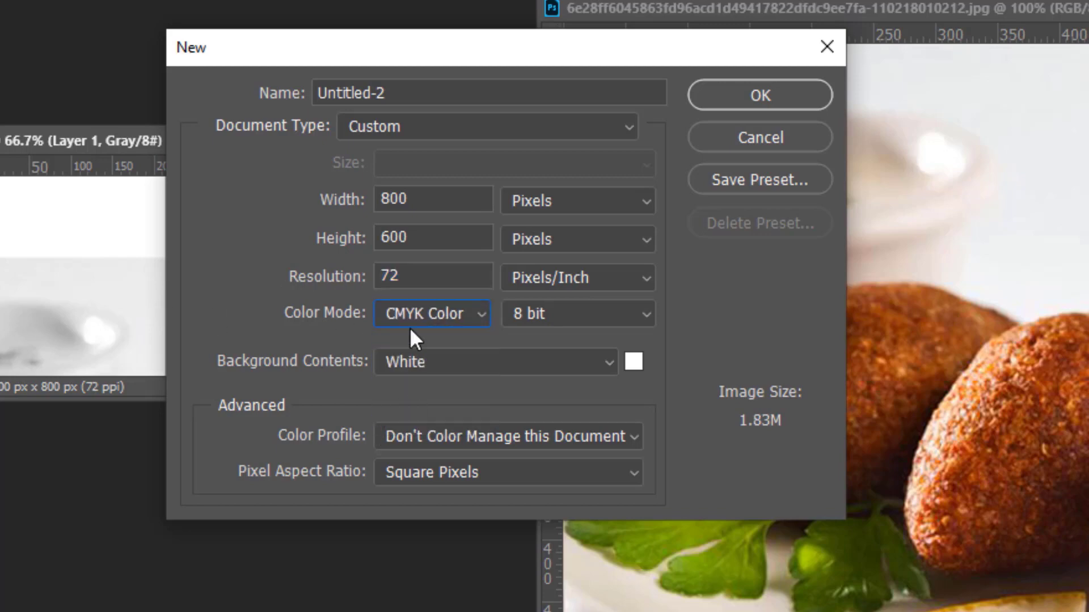
{"action": "type", "text": "300"}
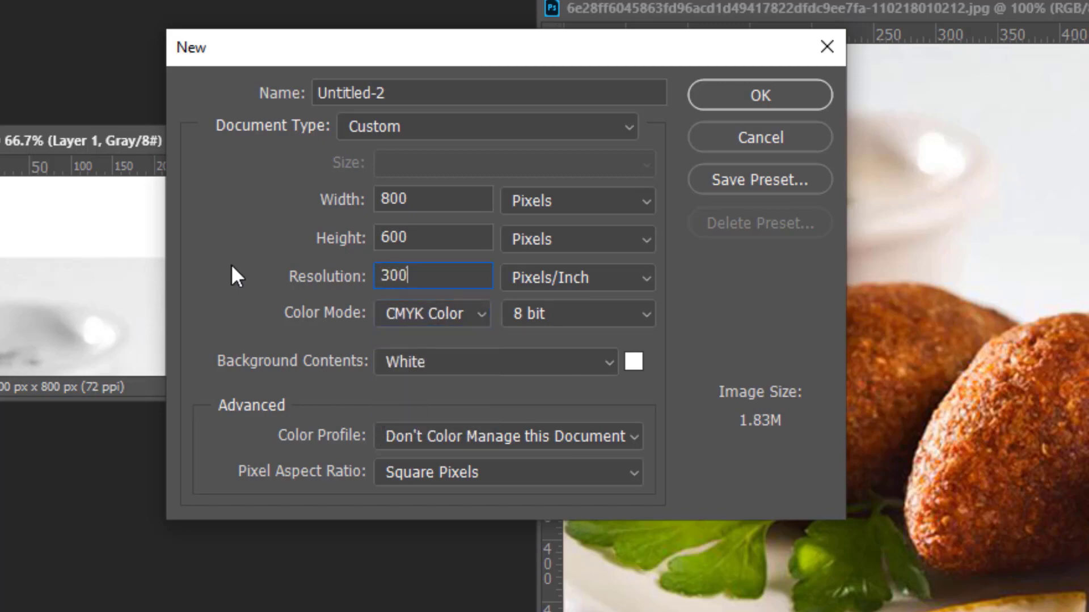
{"action": "key", "text": "ctrl+a"}
{"action": "left_click", "coordinate": [431, 304]}
{"action": "left_click", "coordinate": [397, 377]}
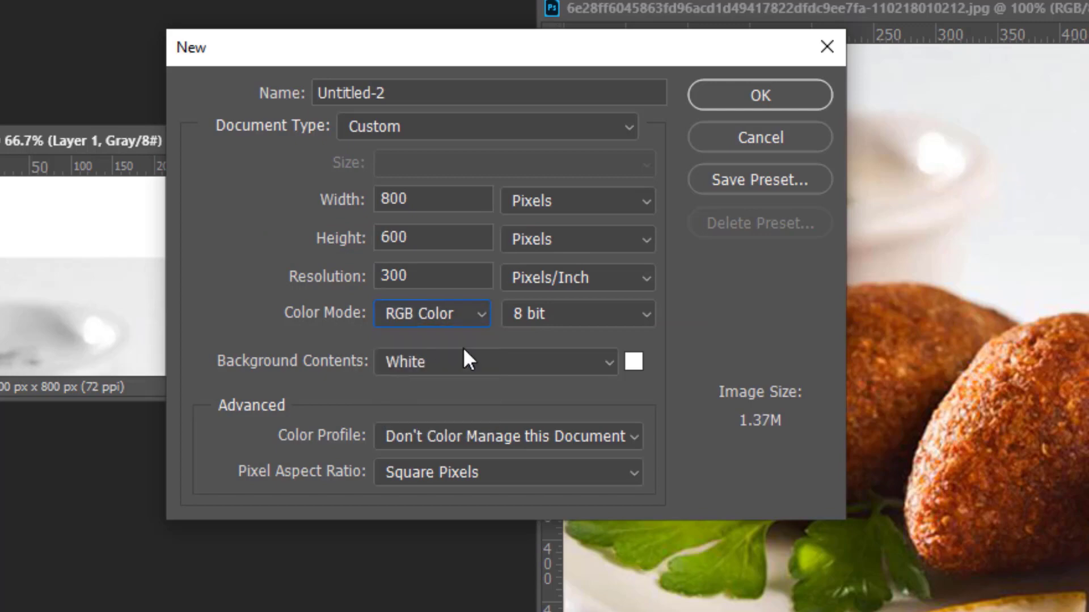
Create the RGB document and copy the food photo into it.
{"action": "left_click", "coordinate": [765, 95]}
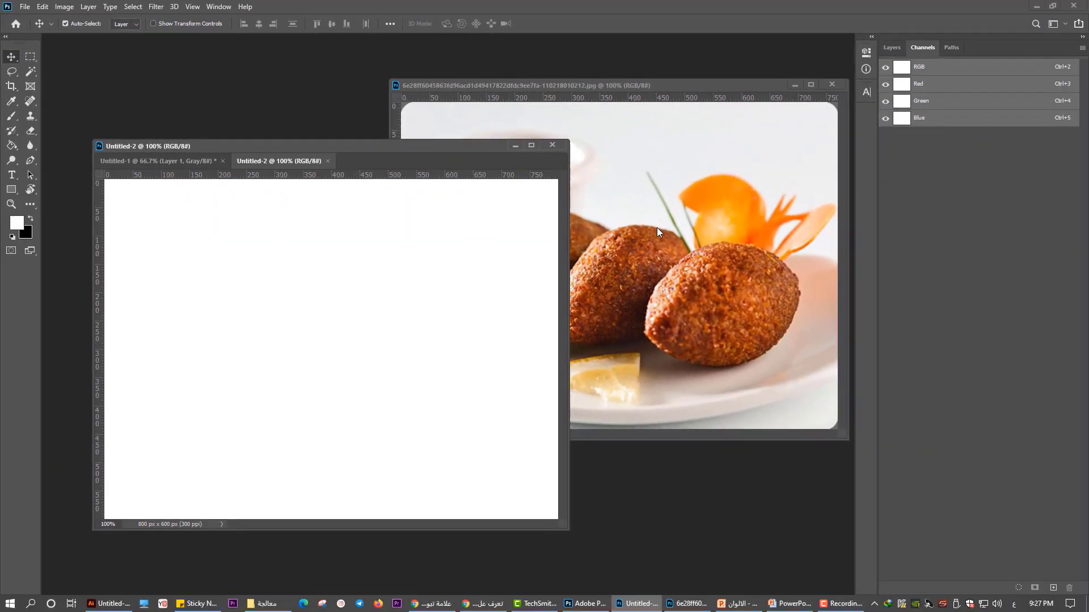
{"action": "left_click_drag", "start_coordinate": [621, 271], "coordinate": [318, 329]}
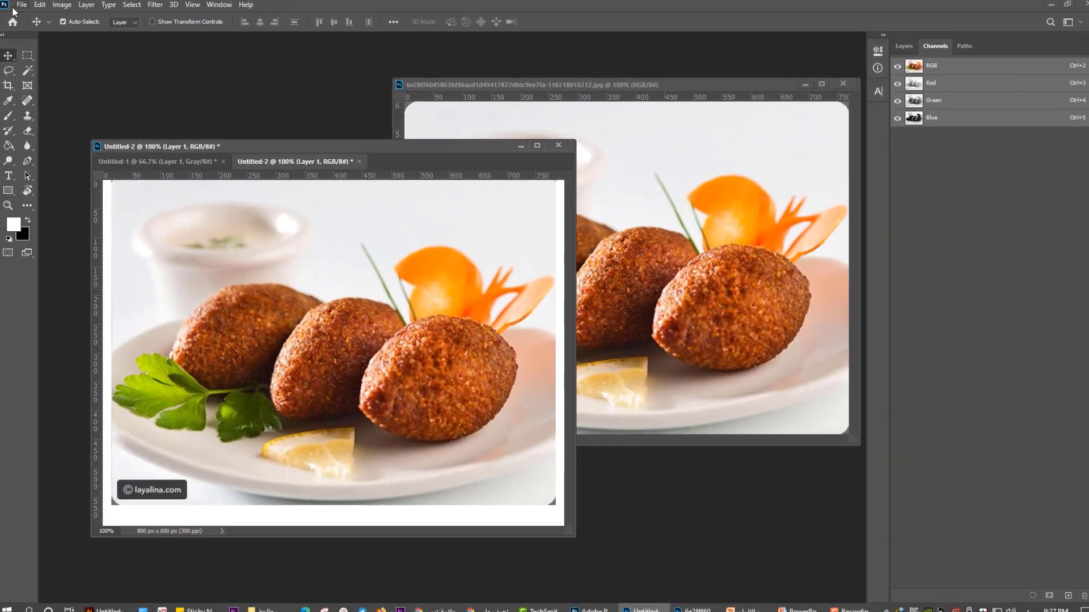
{"action": "left_click", "coordinate": [25, 7]}
{"action": "left_click", "coordinate": [35, 21]}
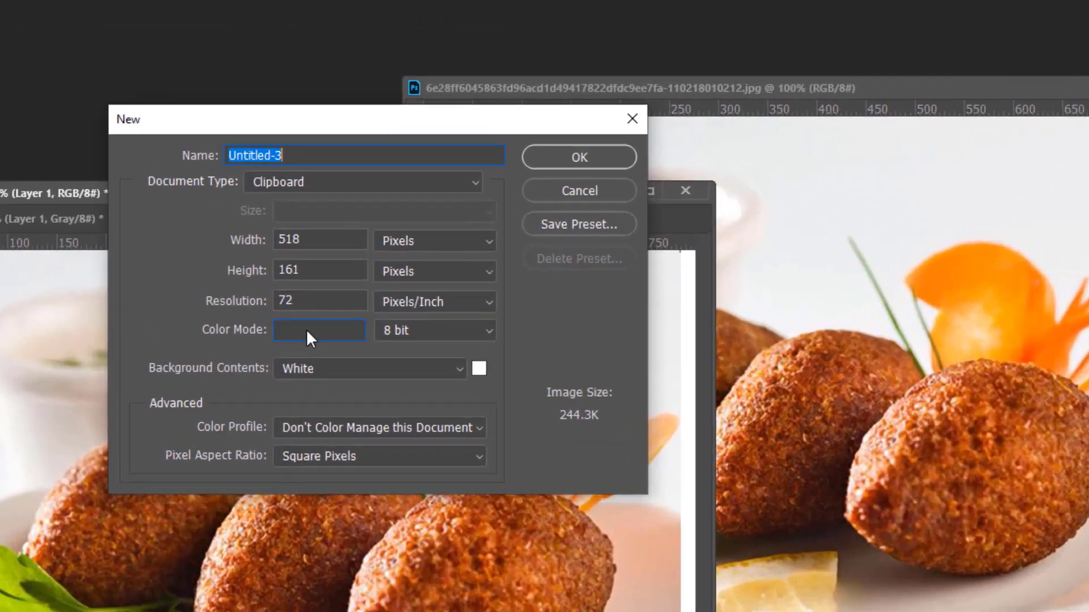
{"action": "left_click", "coordinate": [306, 335]}
{"action": "left_click", "coordinate": [286, 400]}
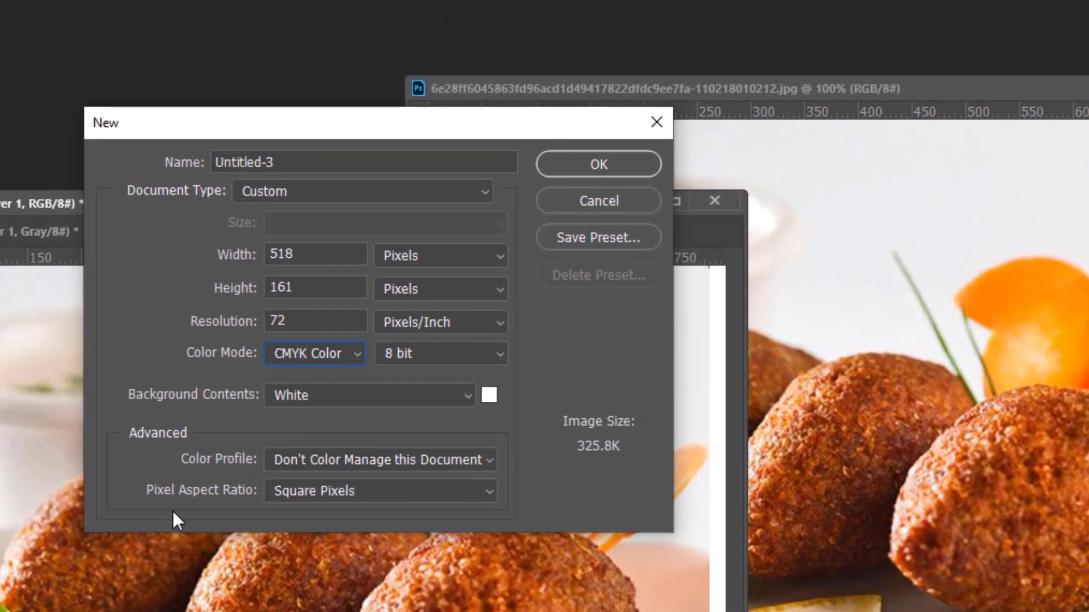
{"action": "double_click", "coordinate": [306, 320]}
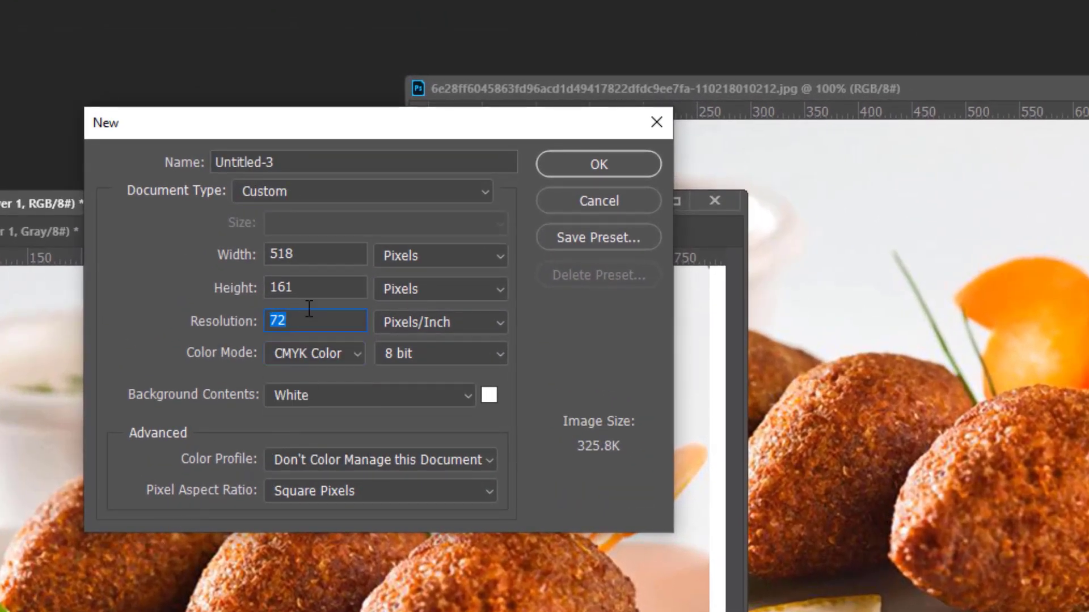
{"action": "type", "text": "300"}
{"action": "double_click", "coordinate": [323, 306]}
{"action": "type", "text": "2"}
{"action": "key", "text": "BackSpace"}
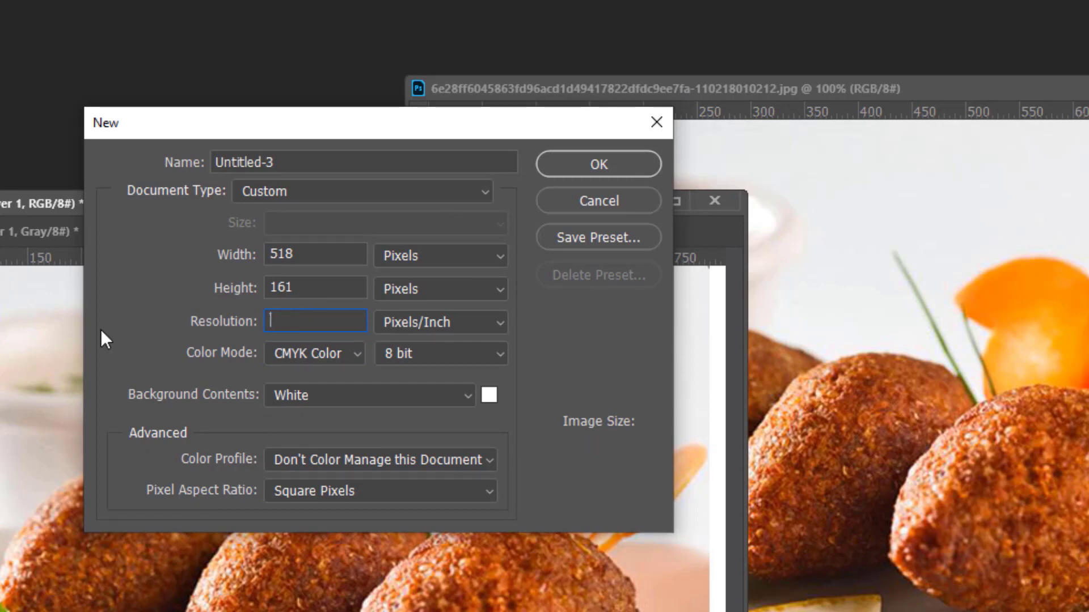
{"action": "type", "text": "72"}
{"action": "left_click", "coordinate": [590, 165]}
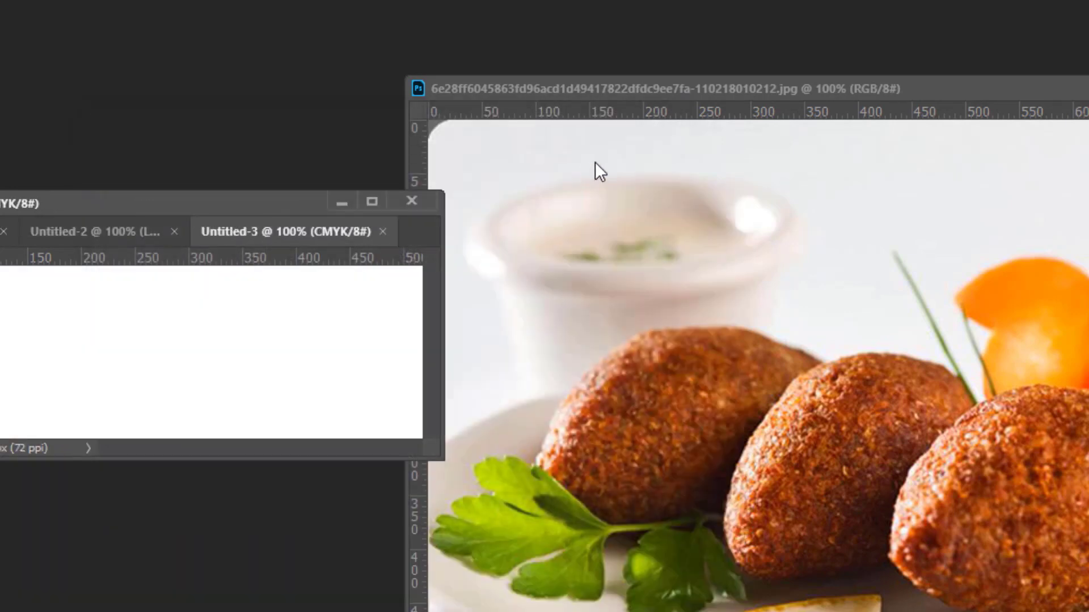
{"action": "left_click_drag", "start_coordinate": [433, 459], "coordinate": [575, 611]}
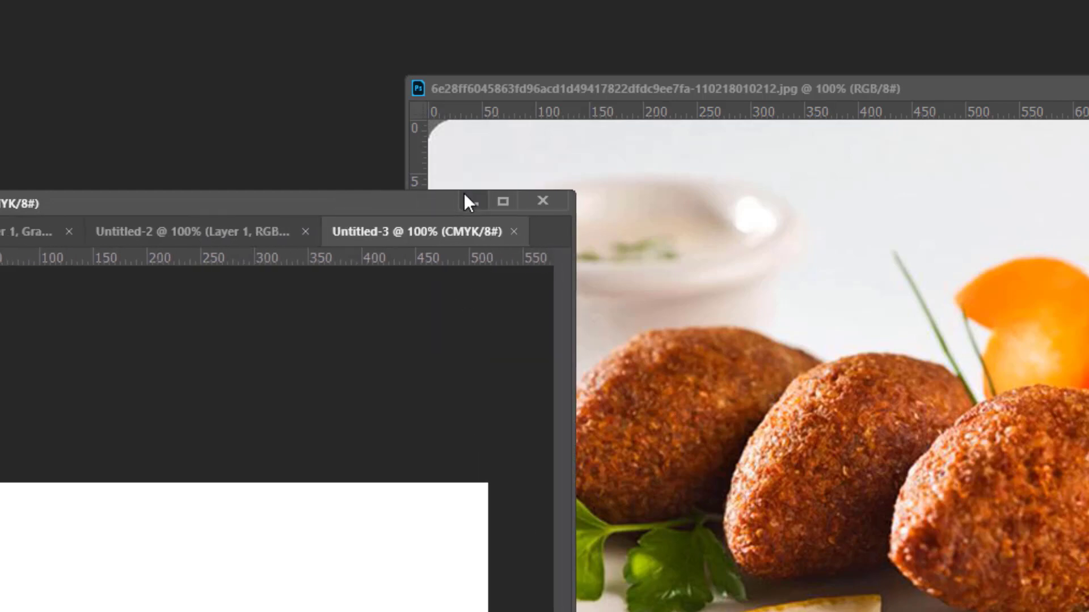
{"action": "left_click", "coordinate": [513, 232]}
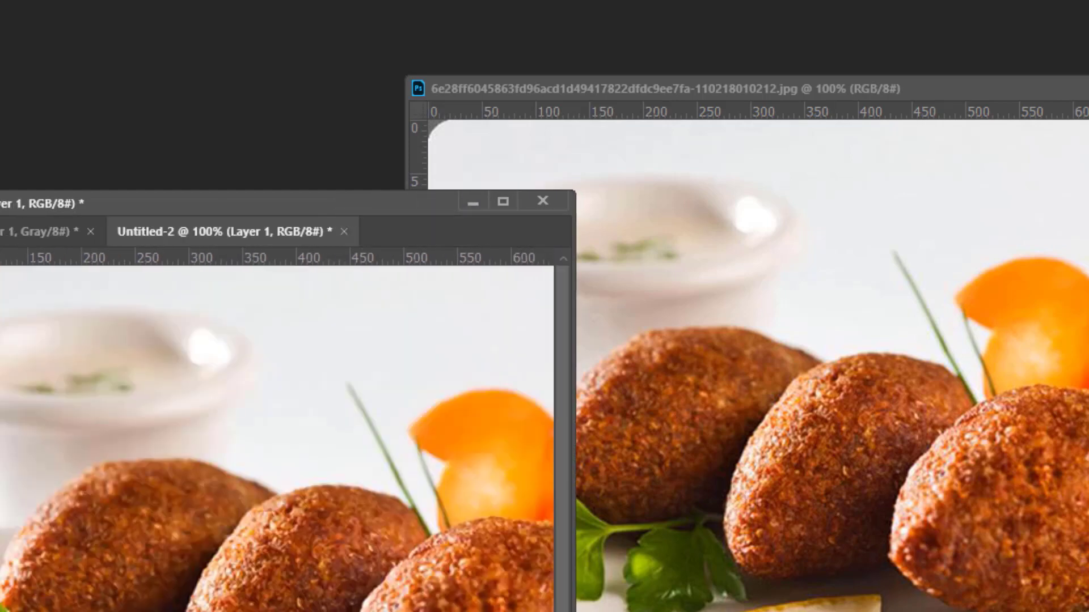
Create a new document 800 pixels wide and 600 pixels high in CMYK Color mode.
{"action": "key", "text": "ctrl+n"}
{"action": "double_click", "coordinate": [309, 252]}
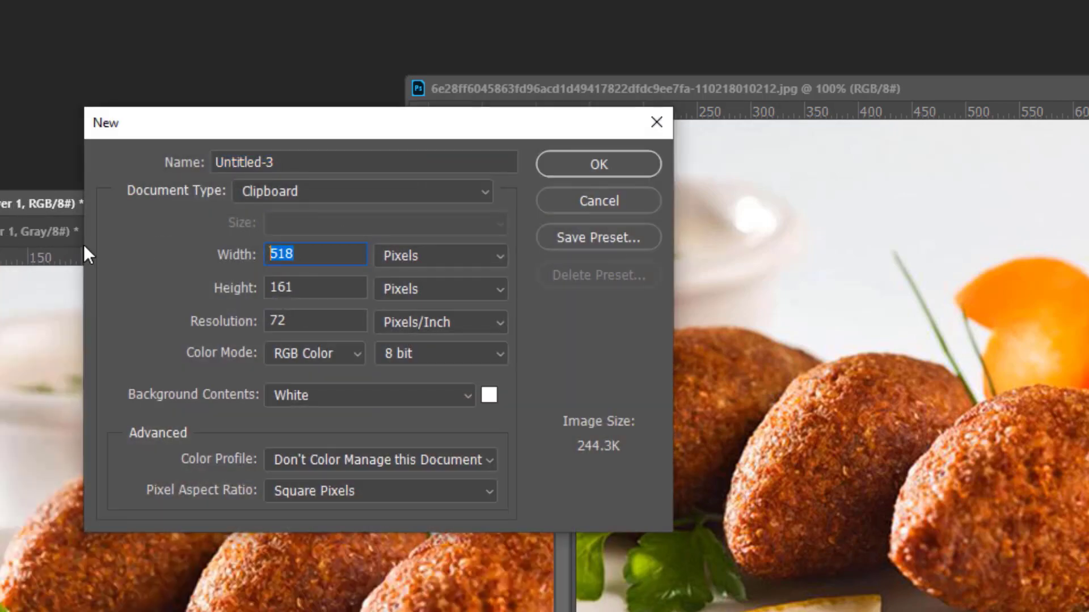
{"action": "type", "text": "800"}
{"action": "key", "text": "Tab"}
{"action": "type", "text": "600"}
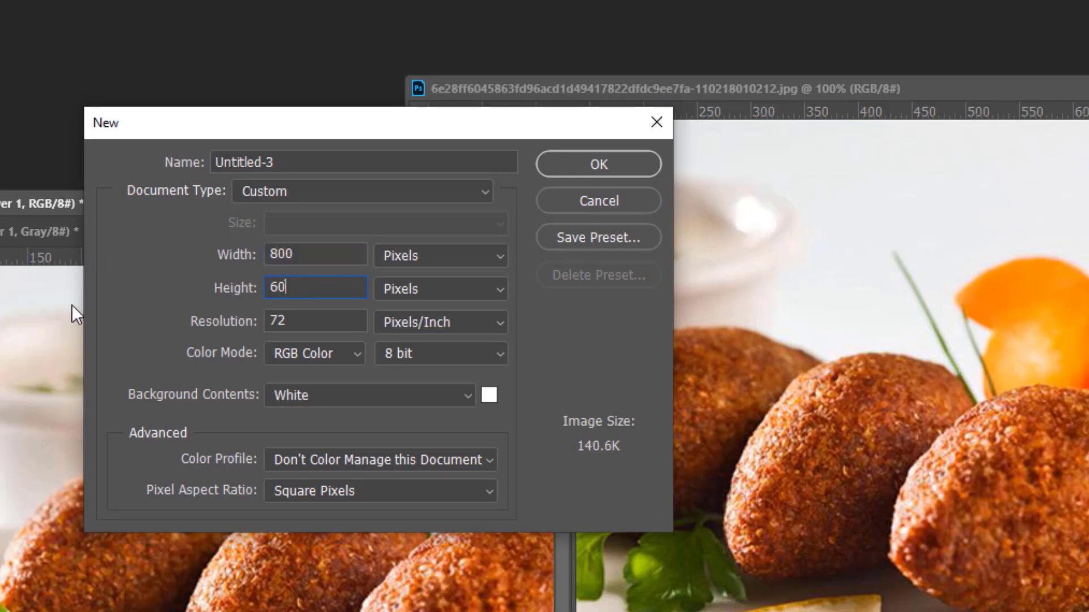
{"action": "left_click", "coordinate": [304, 354]}
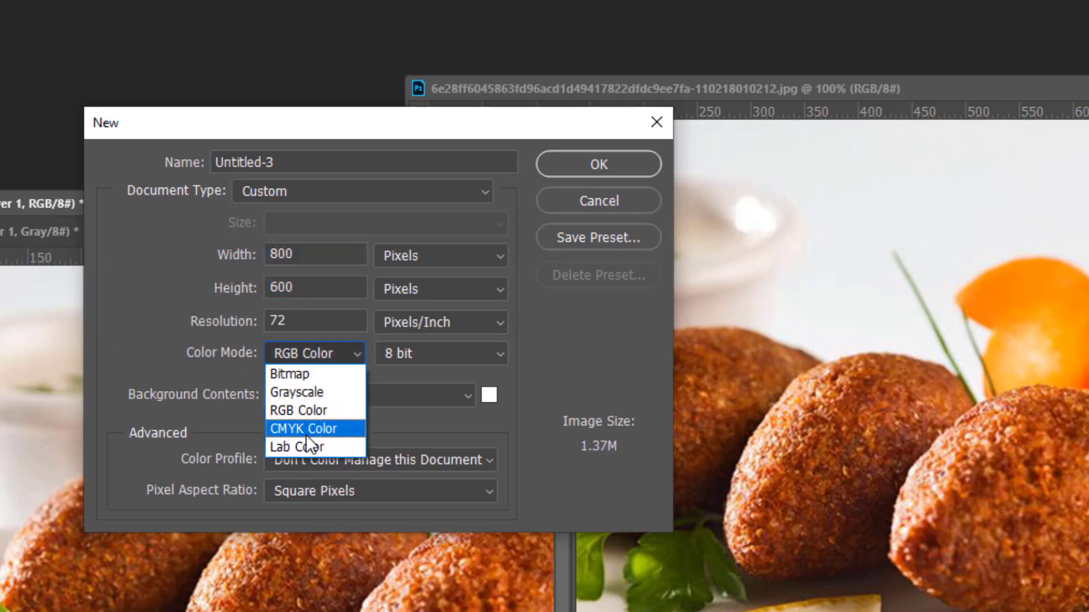
{"action": "left_click", "coordinate": [304, 427]}
{"action": "left_click", "coordinate": [600, 164]}
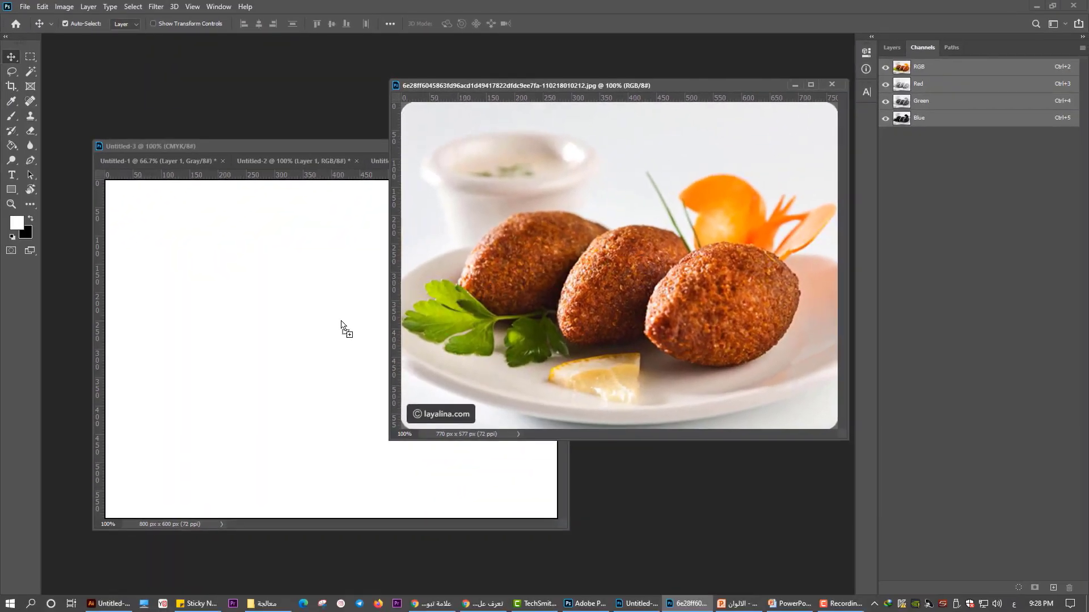
Copy the food photo into the CMYK document and float that document beside the RGB one to compare their colors.
{"action": "left_click_drag", "start_coordinate": [341, 323], "coordinate": [341, 324]}
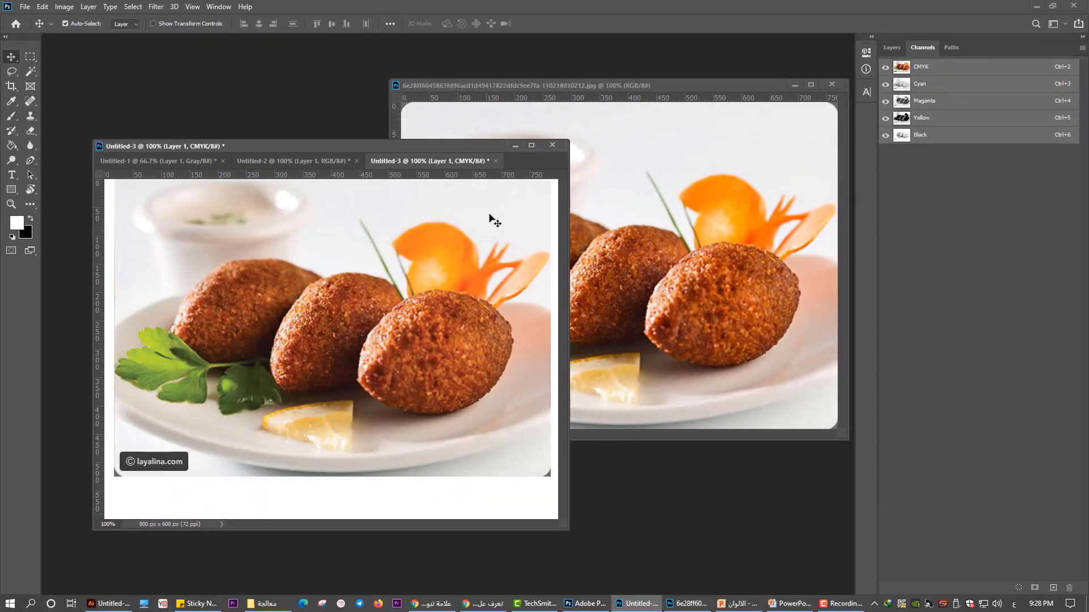
{"action": "left_click_drag", "start_coordinate": [451, 161], "coordinate": [676, 151]}
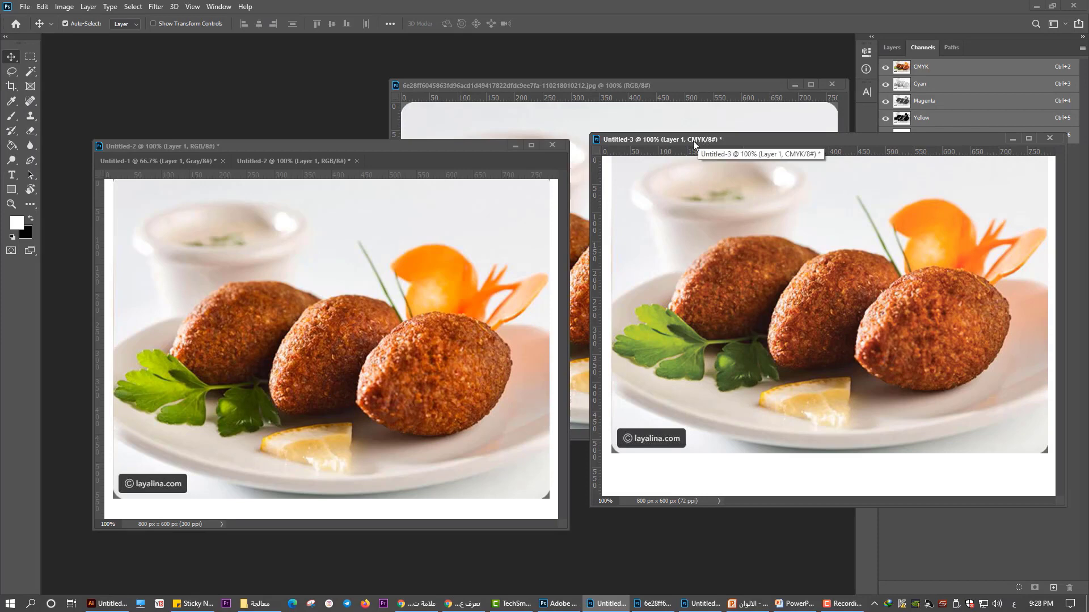
{"action": "left_click", "coordinate": [318, 161]}
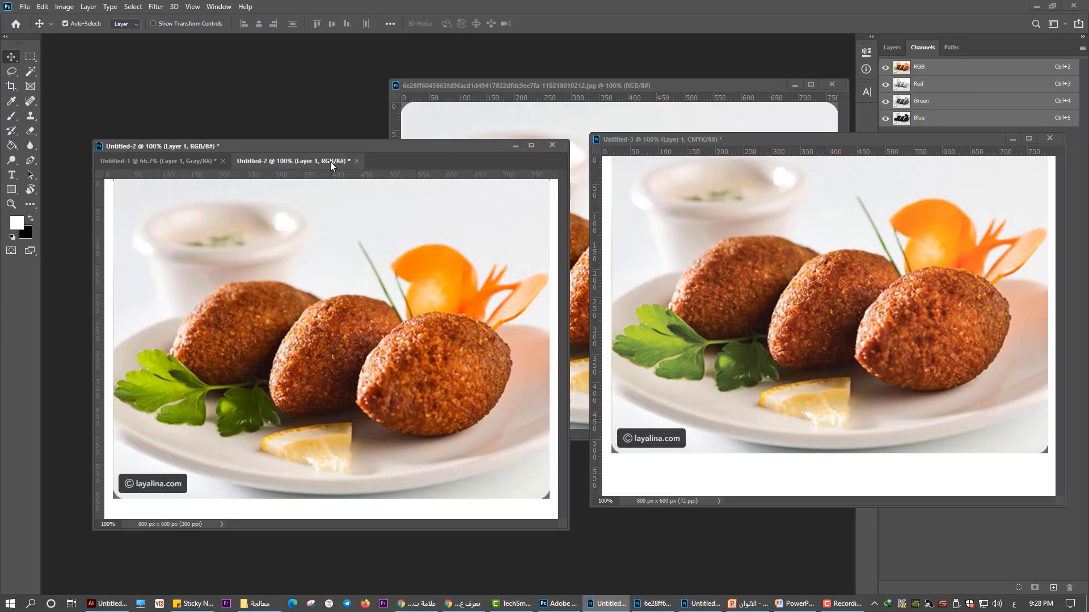
{"action": "left_click_drag", "start_coordinate": [710, 134], "coordinate": [673, 150]}
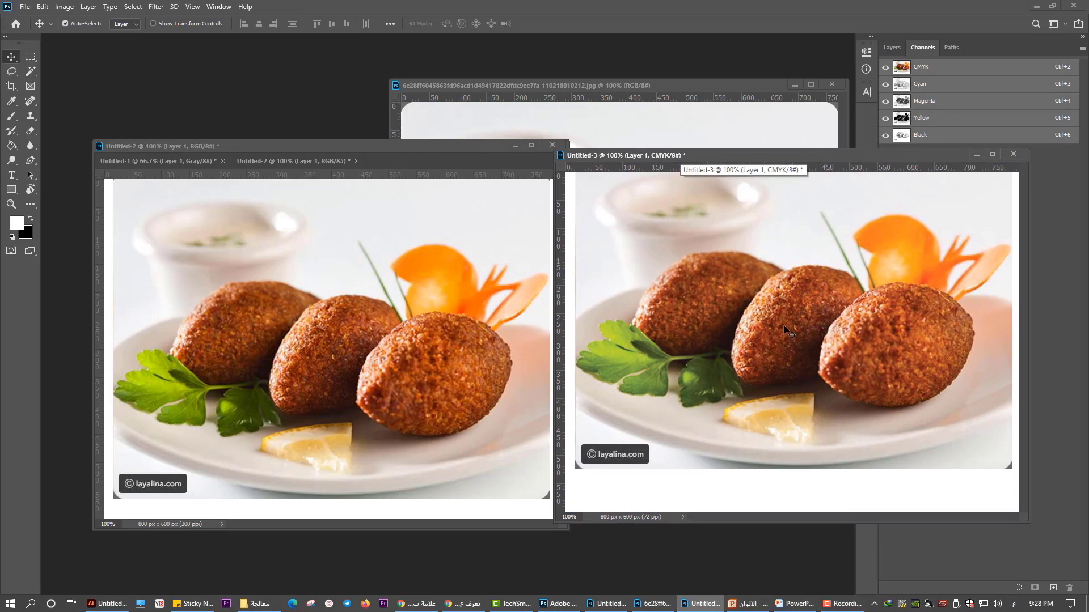
{"action": "left_click", "coordinate": [437, 309]}
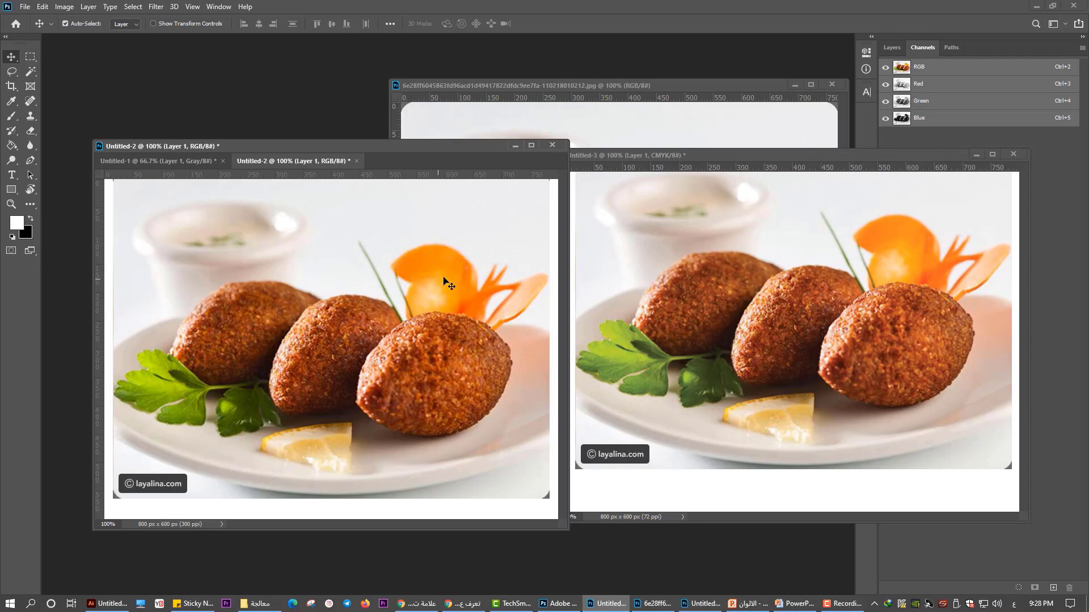
{"action": "left_click", "coordinate": [750, 319]}
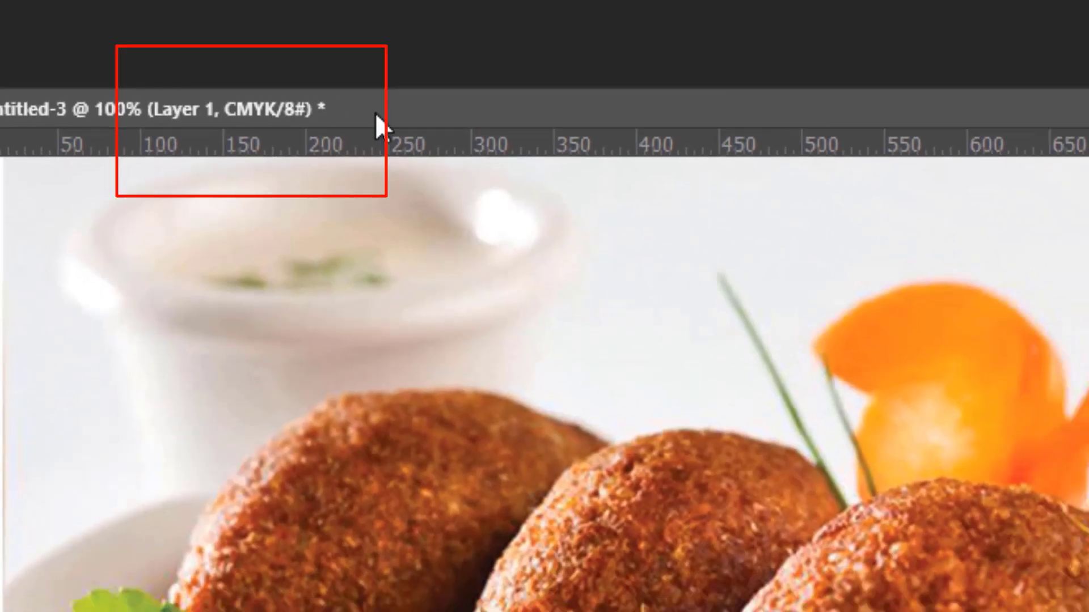
Bring the CMYK document forward and examine its ink channels by hiding Cyan, Magenta and Yellow in turn, restoring full CMYK visibility.
{"action": "left_click_drag", "start_coordinate": [686, 158], "coordinate": [191, 121]}
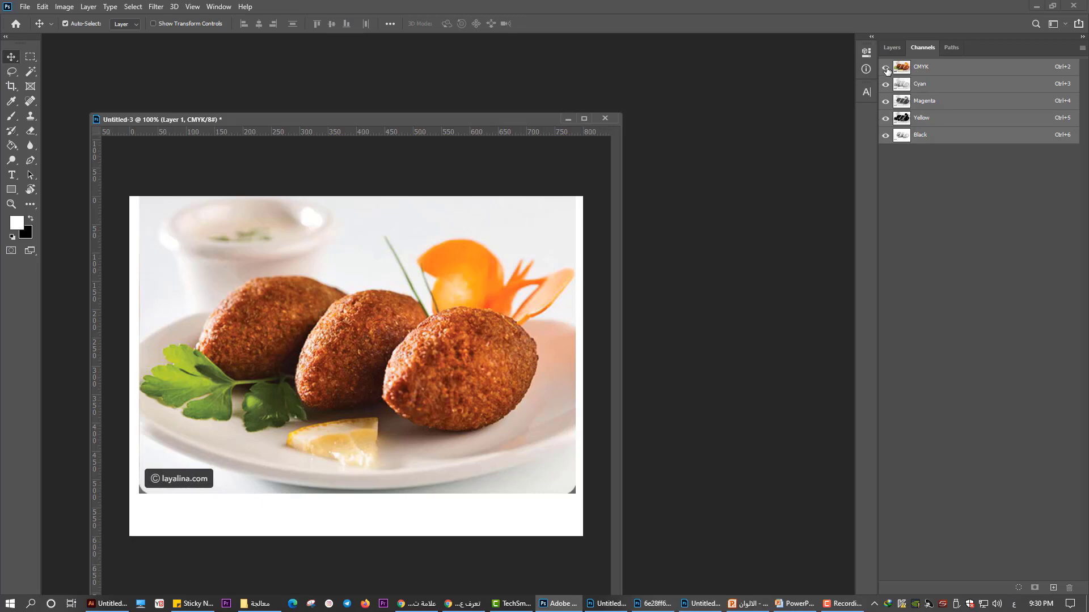
{"action": "left_click", "coordinate": [885, 84]}
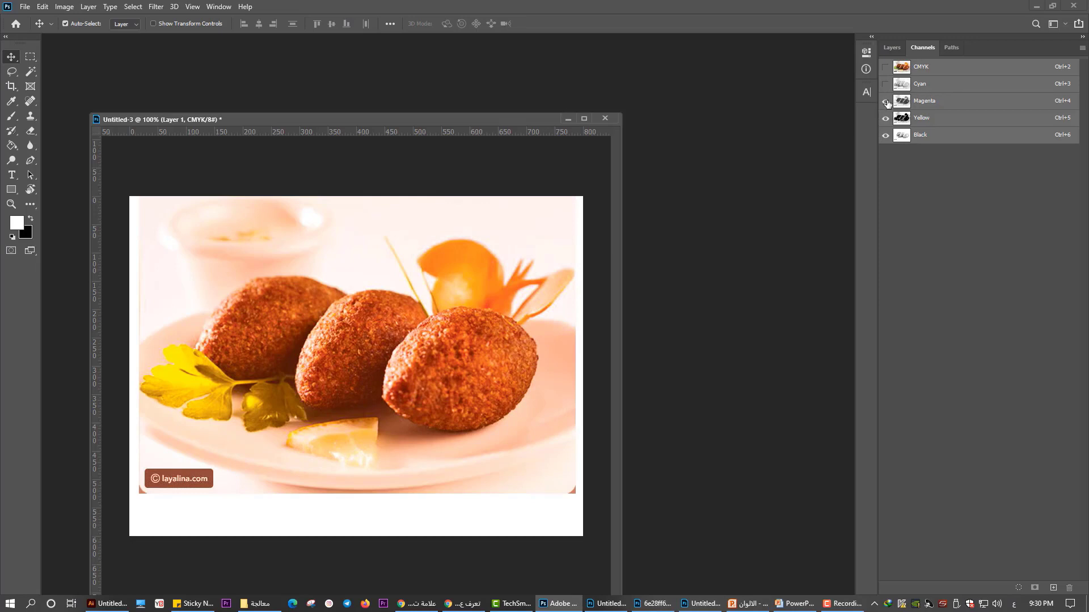
{"action": "left_click", "coordinate": [886, 101]}
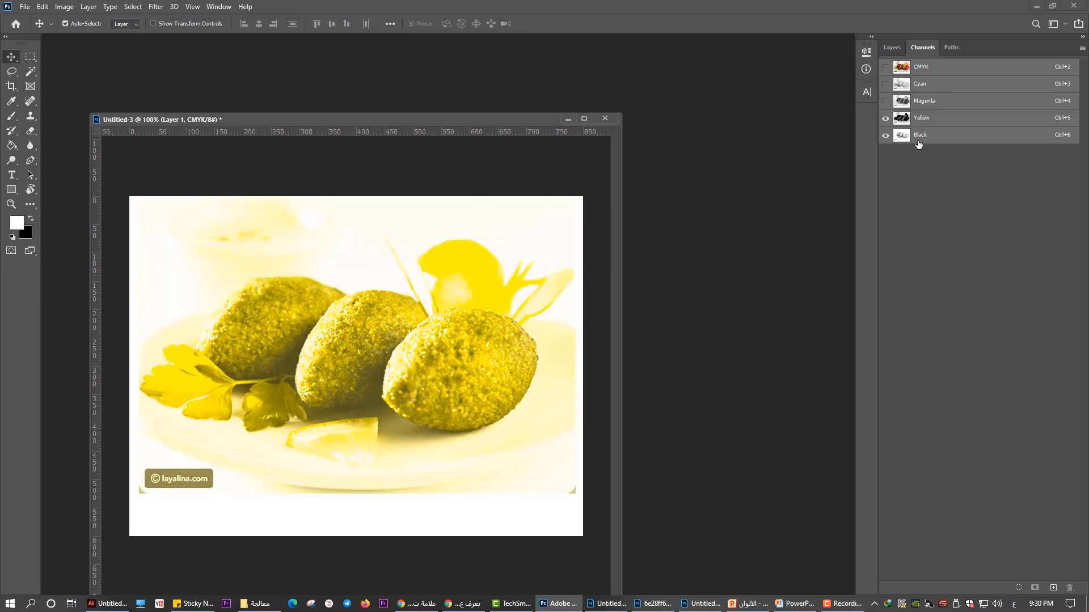
{"action": "left_click", "coordinate": [885, 119]}
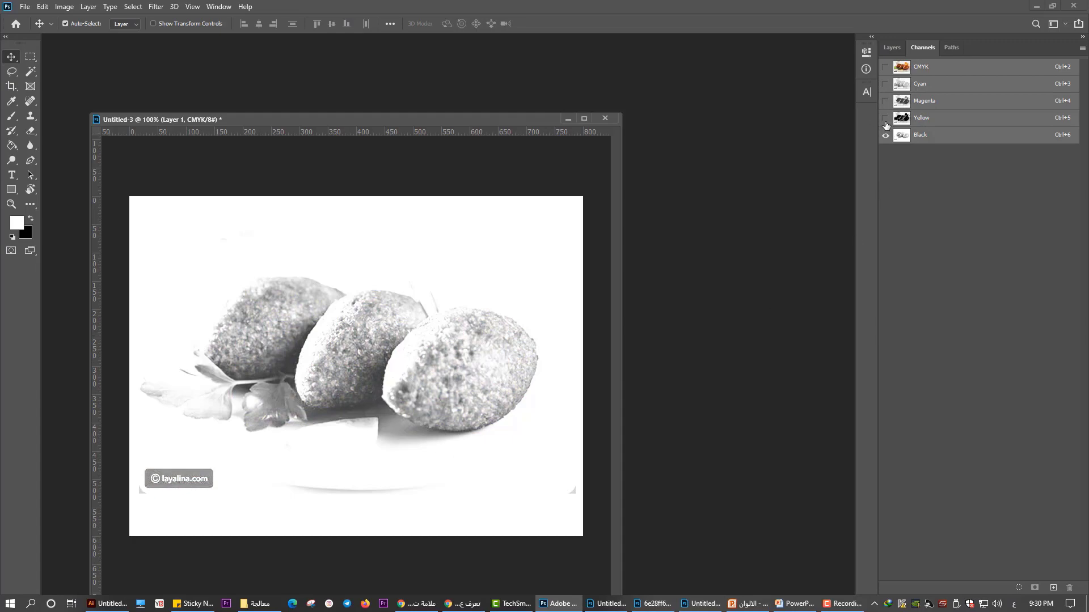
{"action": "left_click", "coordinate": [886, 119]}
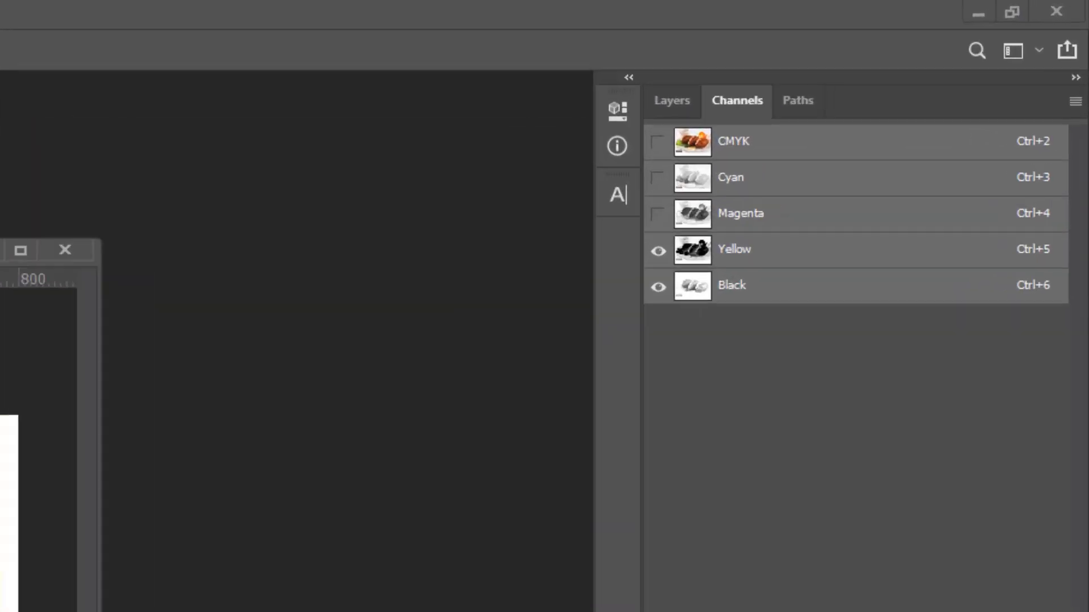
{"action": "left_click", "coordinate": [521, 283]}
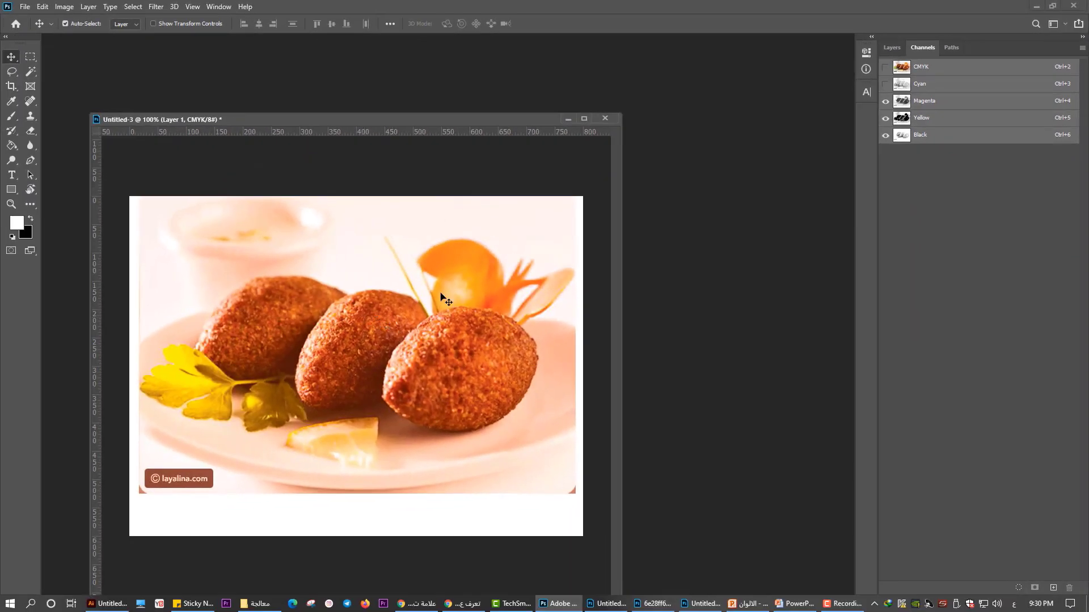
{"action": "left_click", "coordinate": [885, 85]}
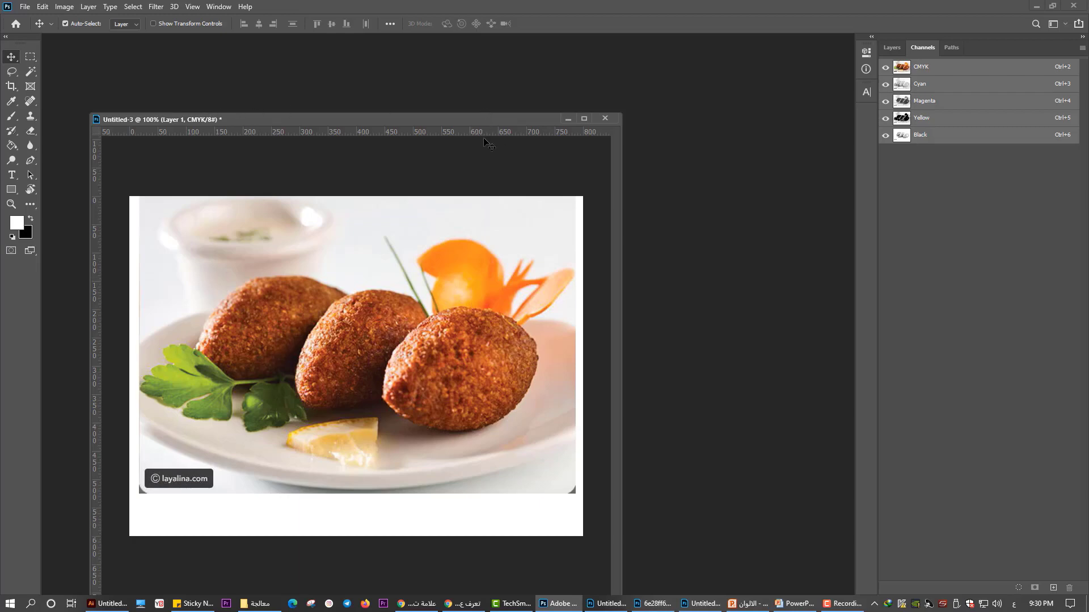
Bring the RGB document forward and examine its channels by toggling the visibility of Red, Green and Blue in different combinations.
{"action": "left_click_drag", "start_coordinate": [522, 122], "coordinate": [681, 114]}
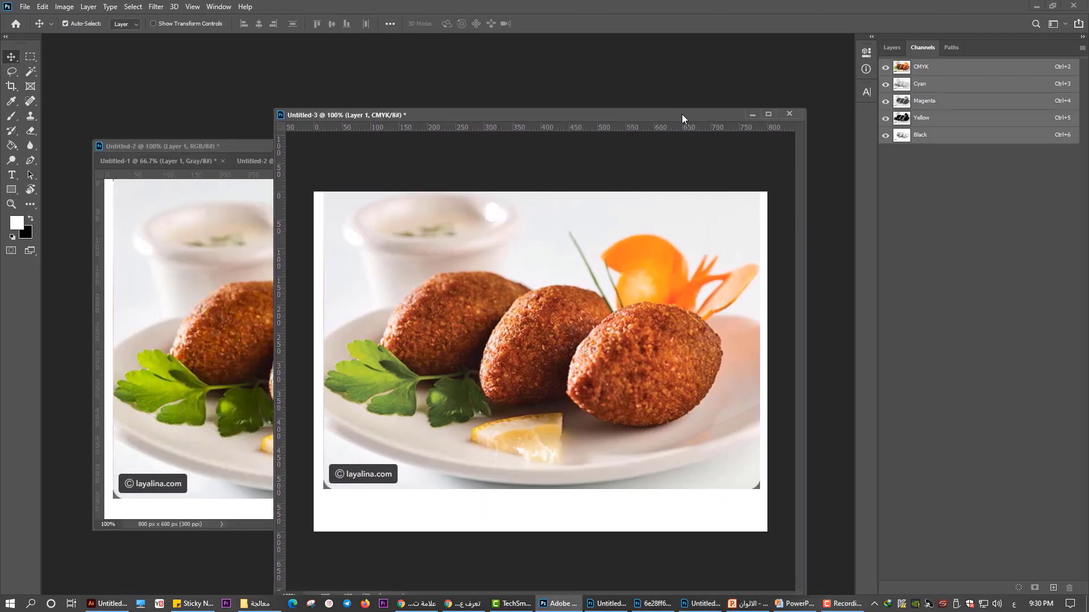
{"action": "left_click_drag", "start_coordinate": [212, 141], "coordinate": [386, 72]}
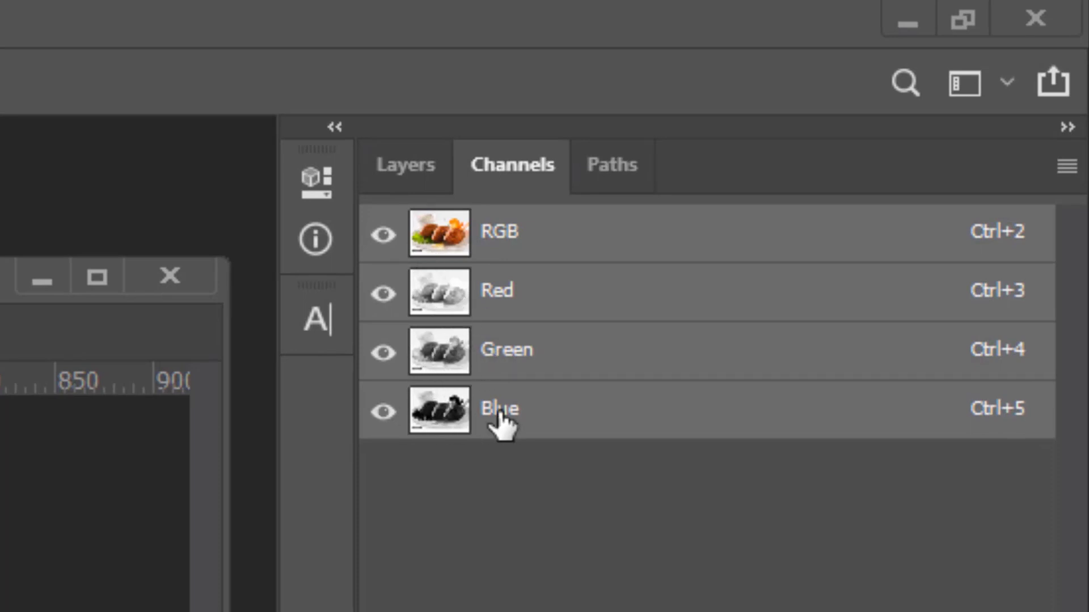
{"action": "left_click", "coordinate": [384, 294]}
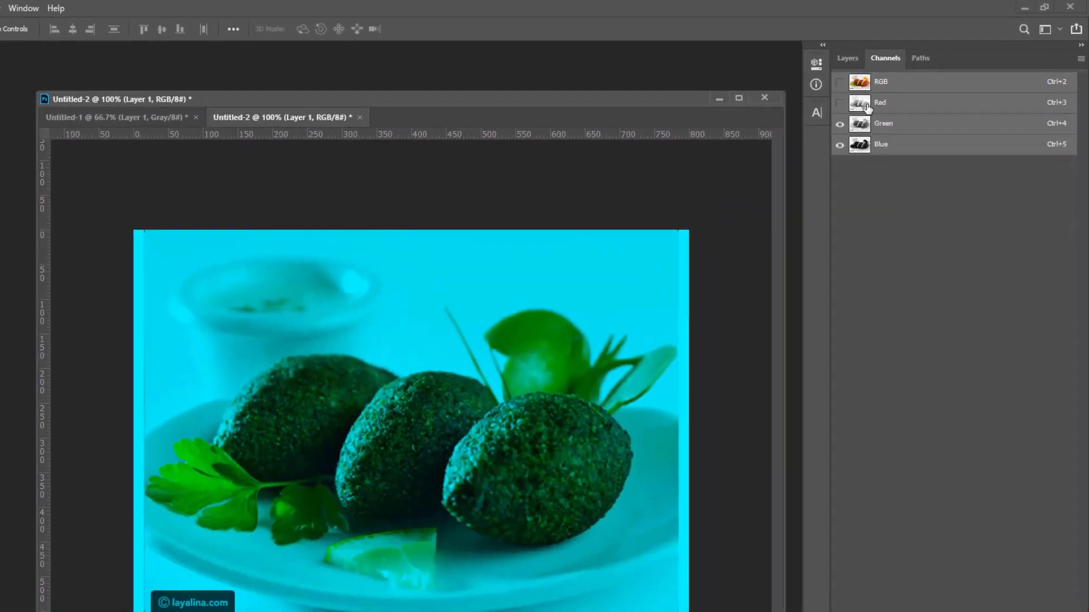
{"action": "left_click", "coordinate": [757, 137]}
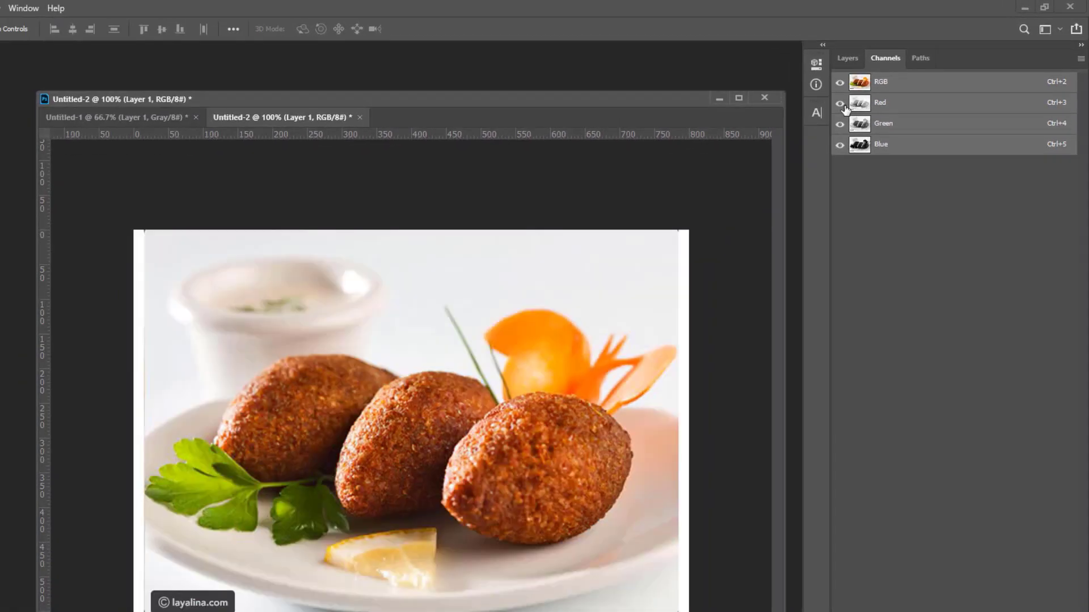
{"action": "left_click", "coordinate": [840, 103]}
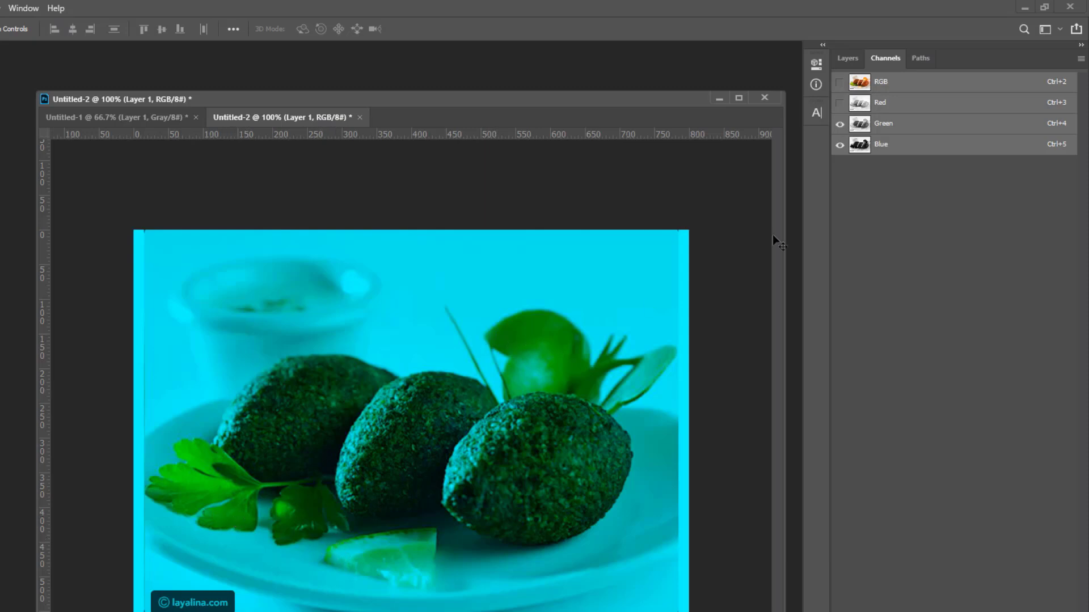
{"action": "left_click", "coordinate": [840, 124]}
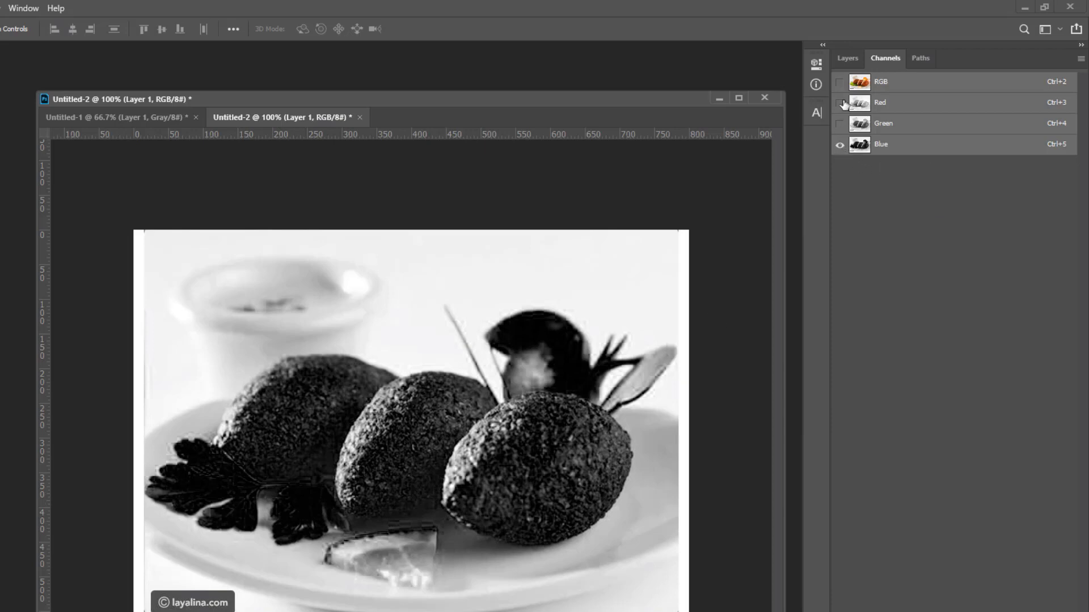
{"action": "left_click", "coordinate": [840, 124]}
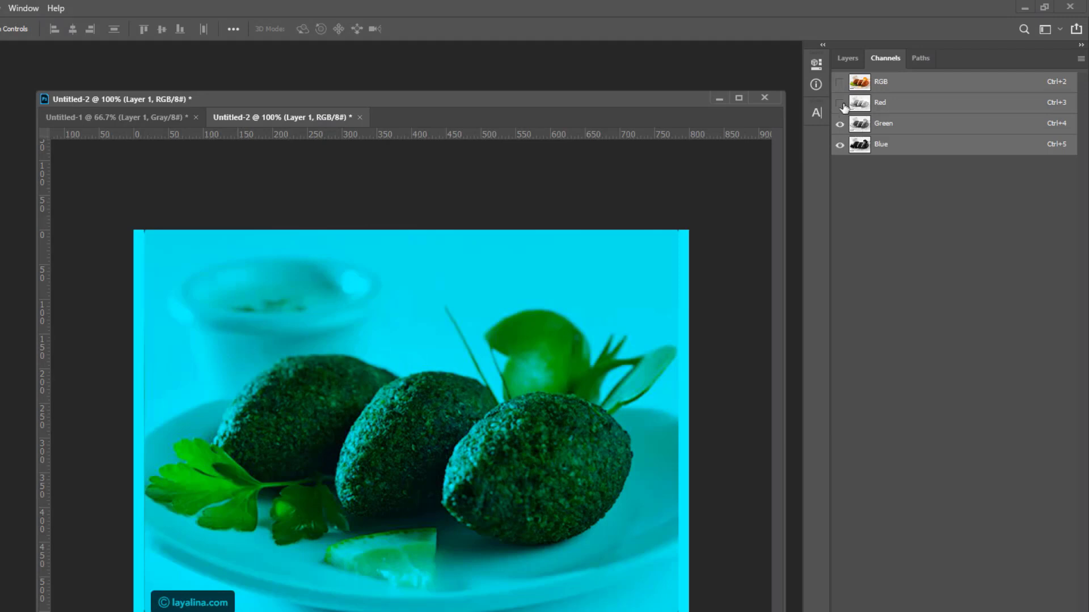
{"action": "left_click", "coordinate": [840, 146]}
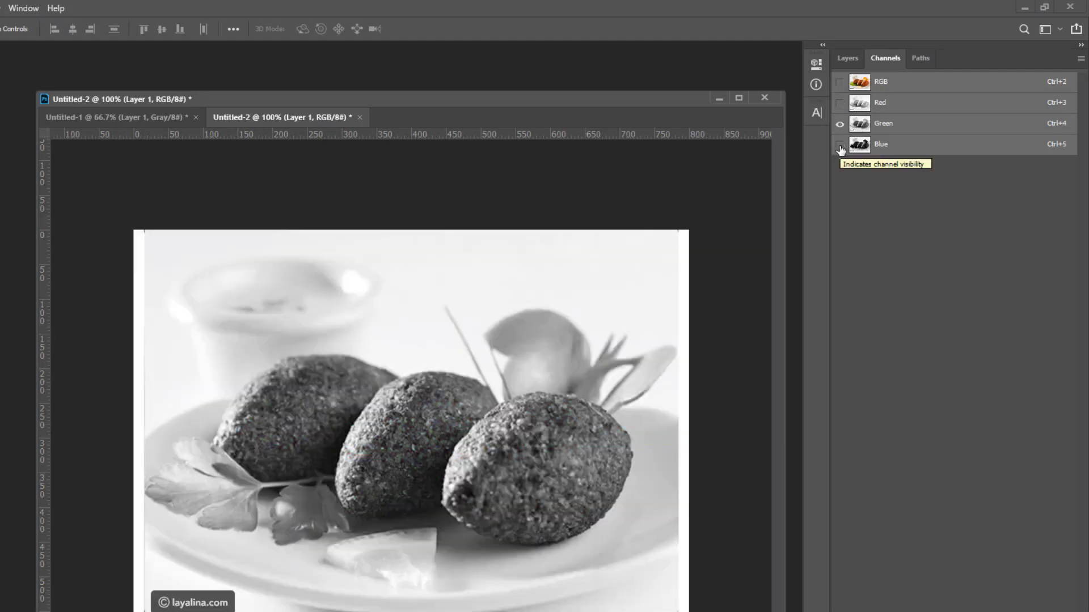
{"action": "left_click", "coordinate": [840, 145]}
{"action": "left_click", "coordinate": [840, 145]}
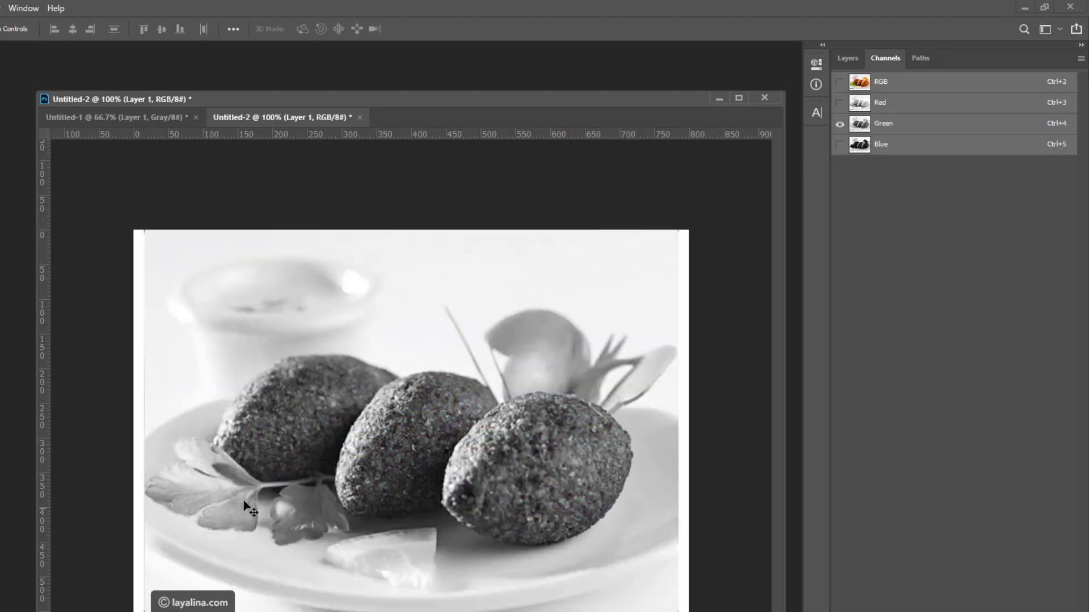
{"action": "left_click", "coordinate": [840, 104]}
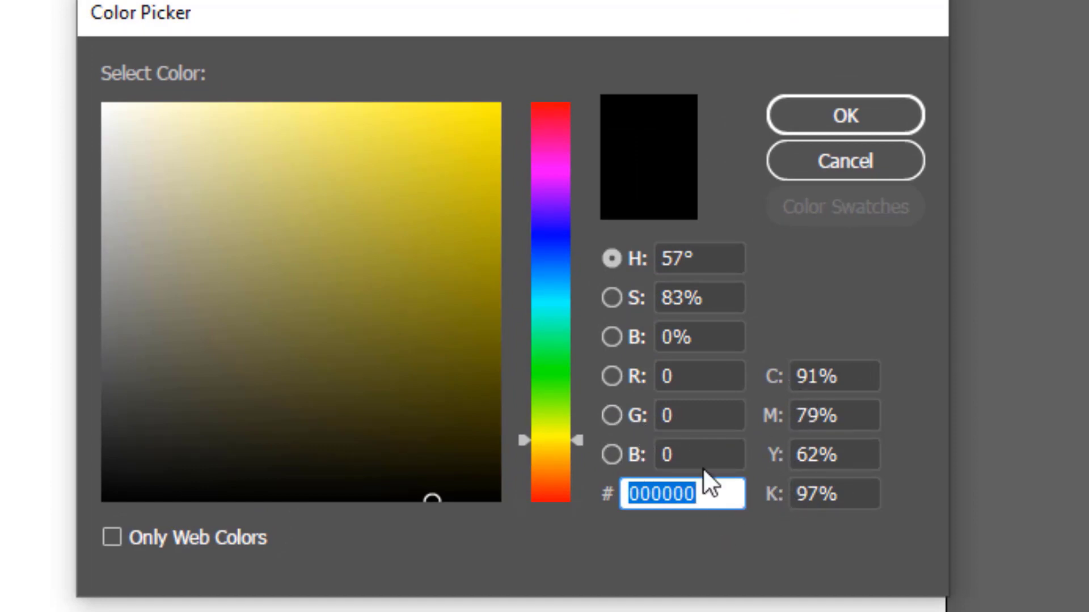
Go through the Red, Green and Blue values of the black color and base the color spectrum on the Red component.
{"action": "left_click", "coordinate": [695, 383]}
{"action": "left_click", "coordinate": [679, 416]}
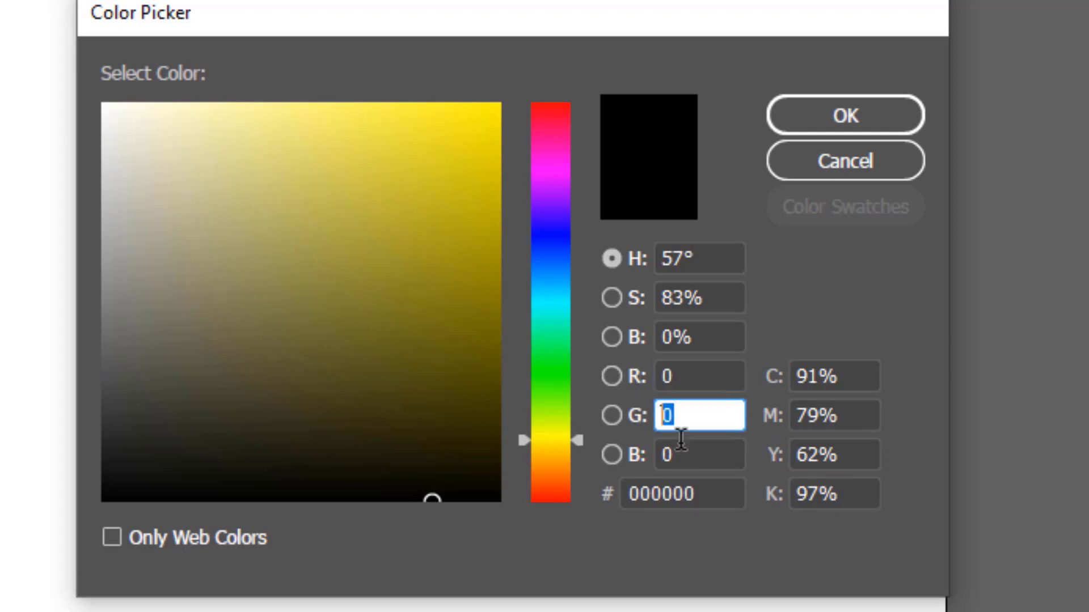
{"action": "left_click", "coordinate": [683, 448]}
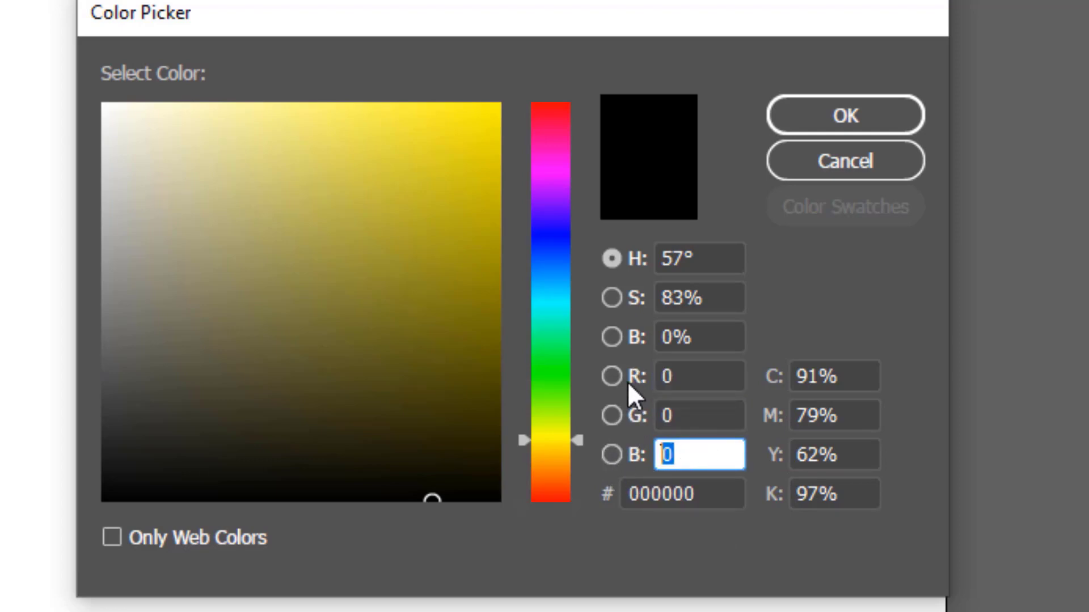
{"action": "left_click", "coordinate": [686, 377]}
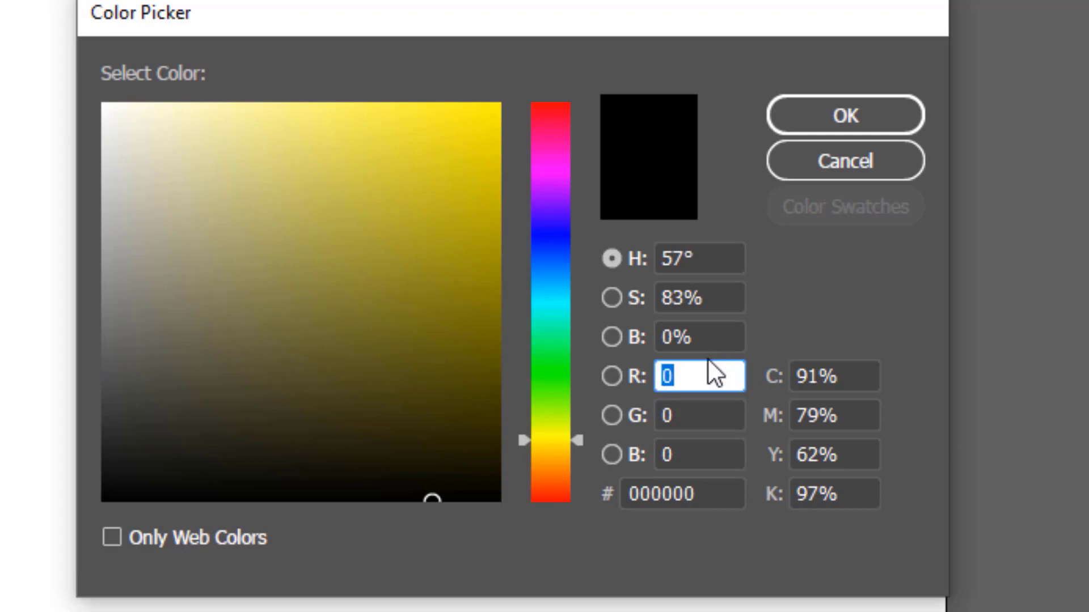
{"action": "left_click", "coordinate": [613, 386]}
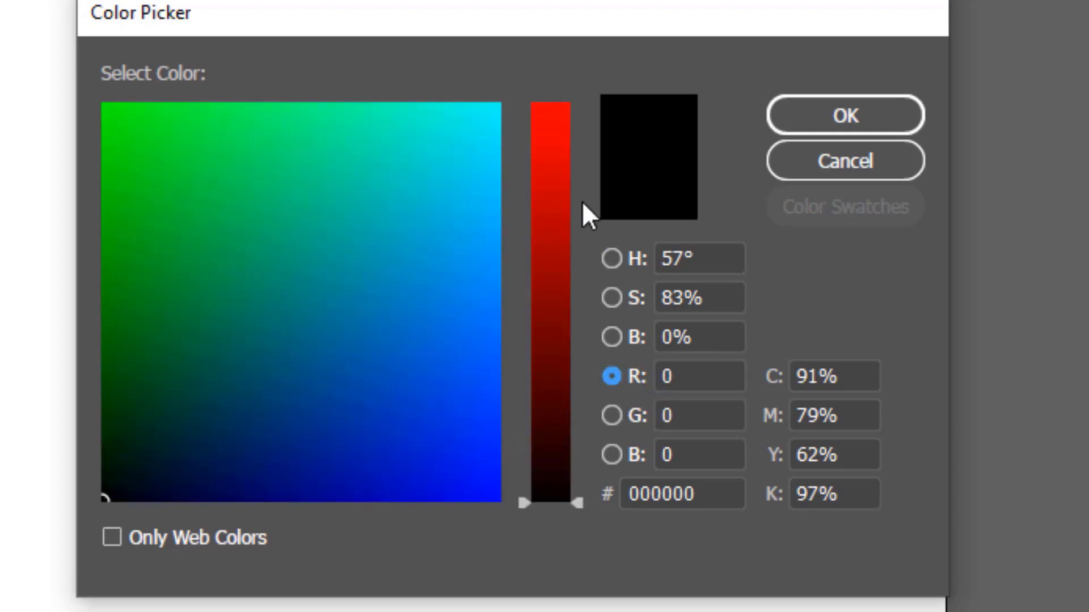
Try a Red value of 50 for the color, then raise it to 100 with Green and Blue kept at 0.
{"action": "left_click_drag", "start_coordinate": [697, 371], "coordinate": [584, 397]}
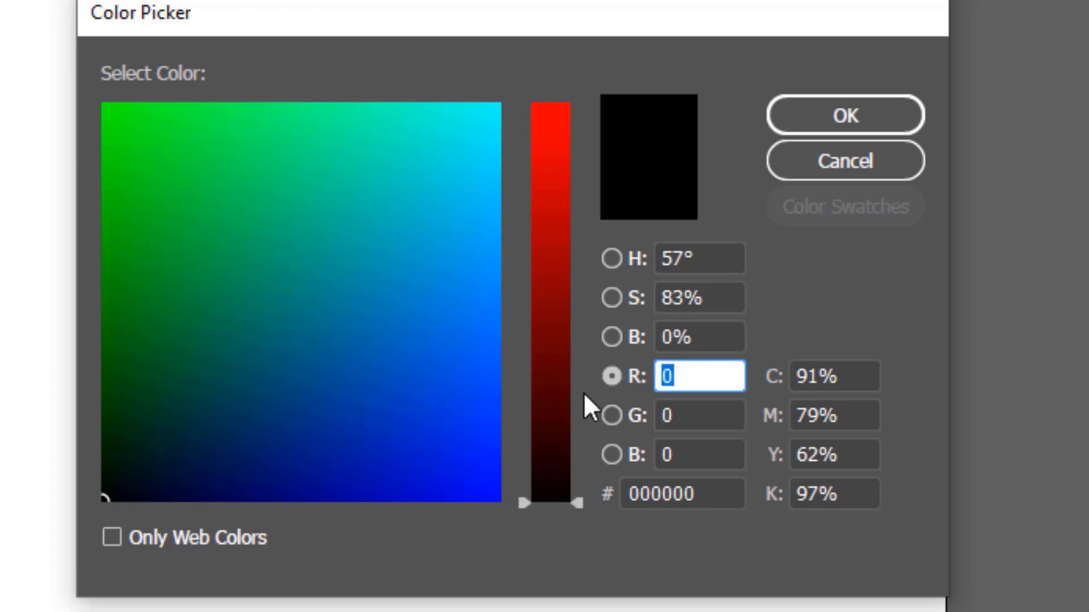
{"action": "type", "text": "50"}
{"action": "key", "text": "Tab"}
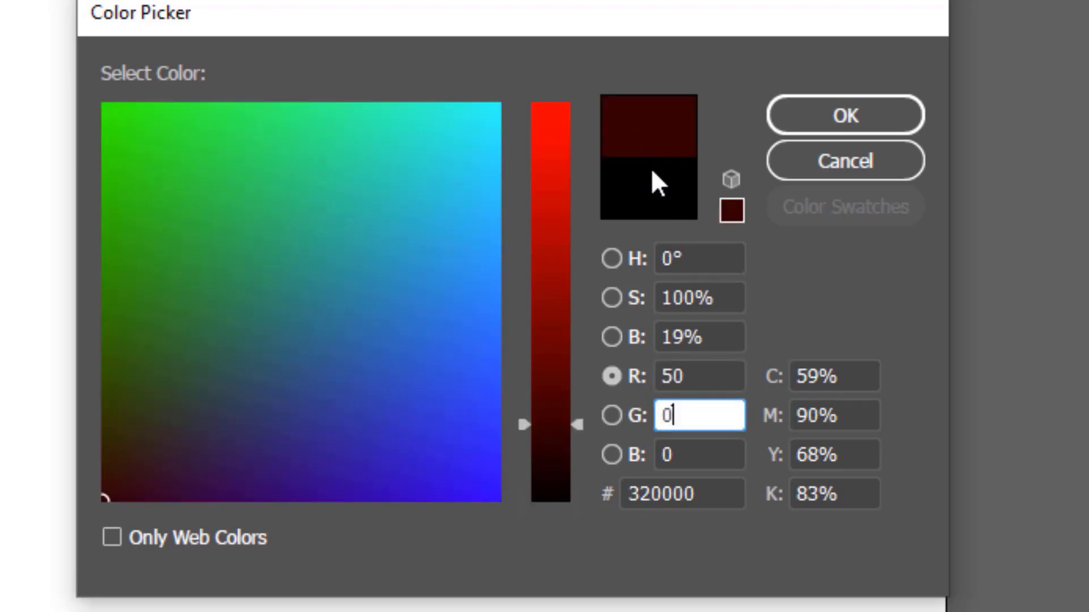
{"action": "left_click_drag", "start_coordinate": [687, 376], "coordinate": [577, 388]}
{"action": "type", "text": "100"}
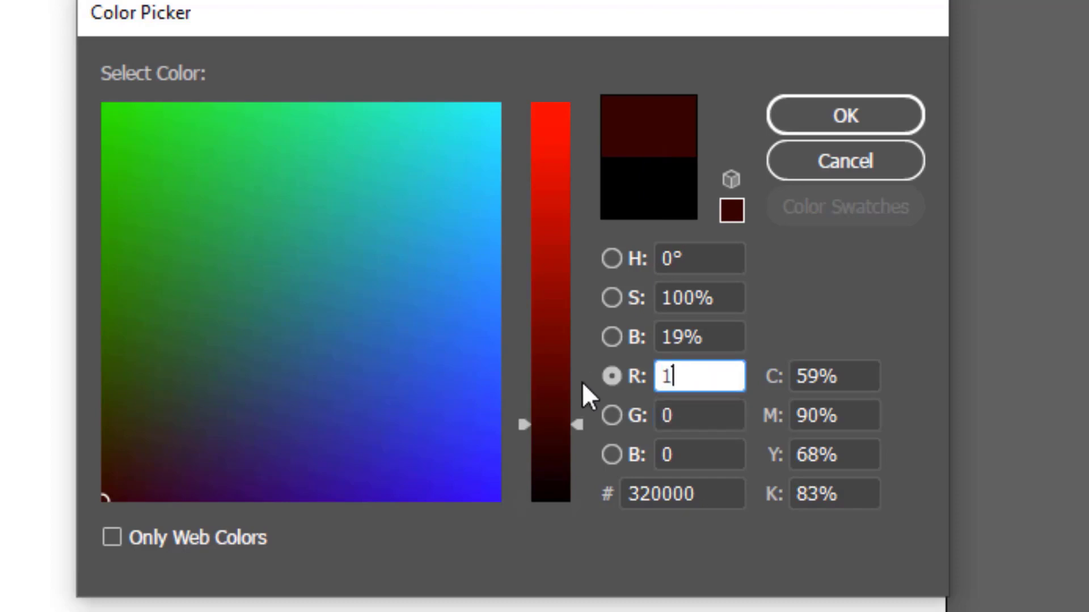
{"action": "left_click", "coordinate": [689, 413]}
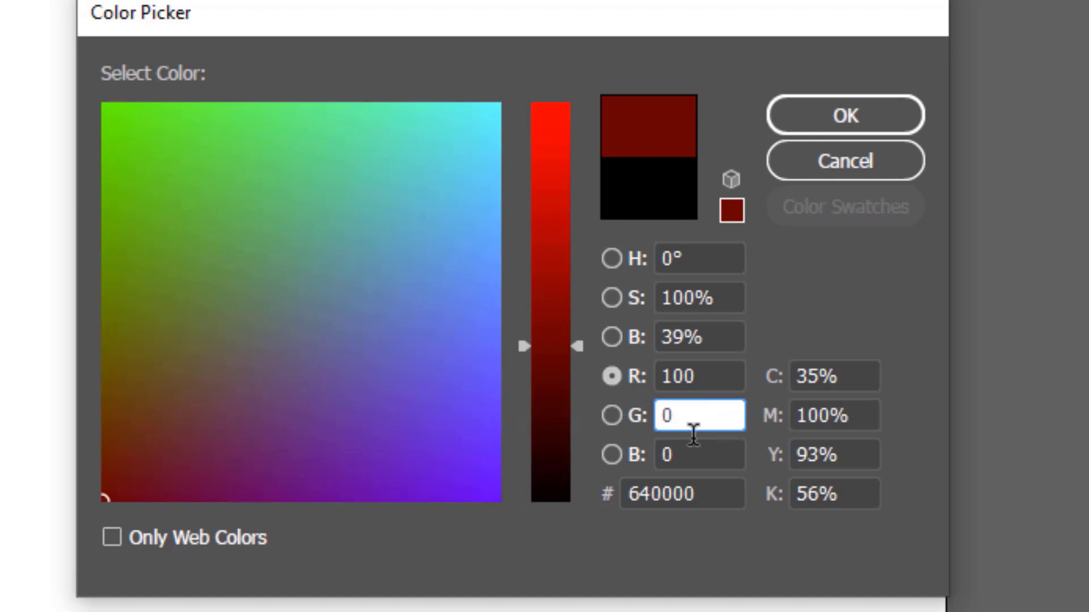
Try a Red value of 257 for the color, keeping Green and Blue at 0.
{"action": "key", "text": "shift+Tab"}
{"action": "type", "text": "257"}
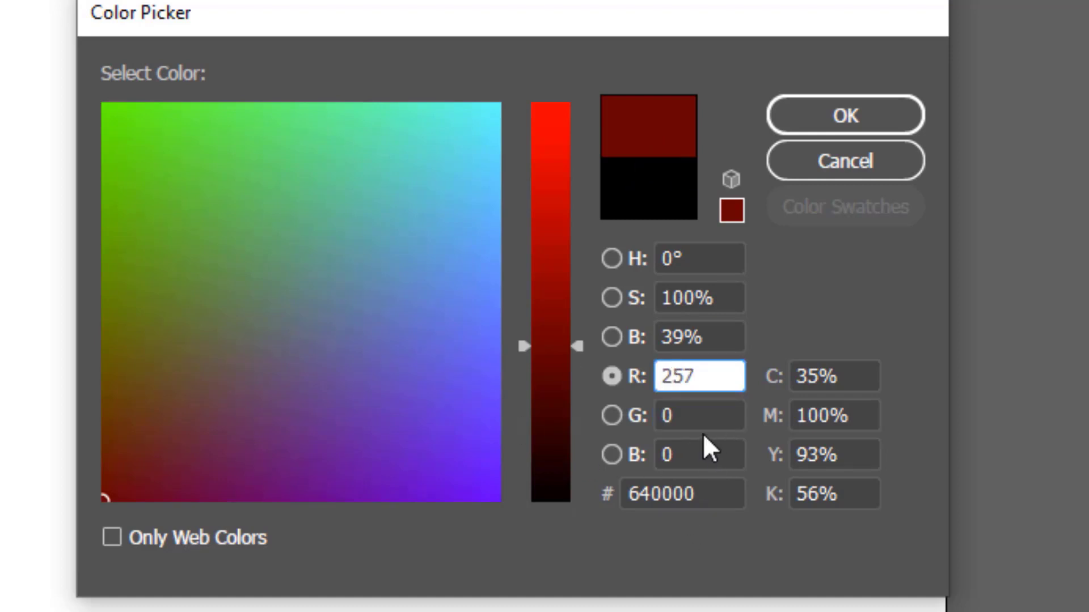
{"action": "left_click", "coordinate": [697, 417]}
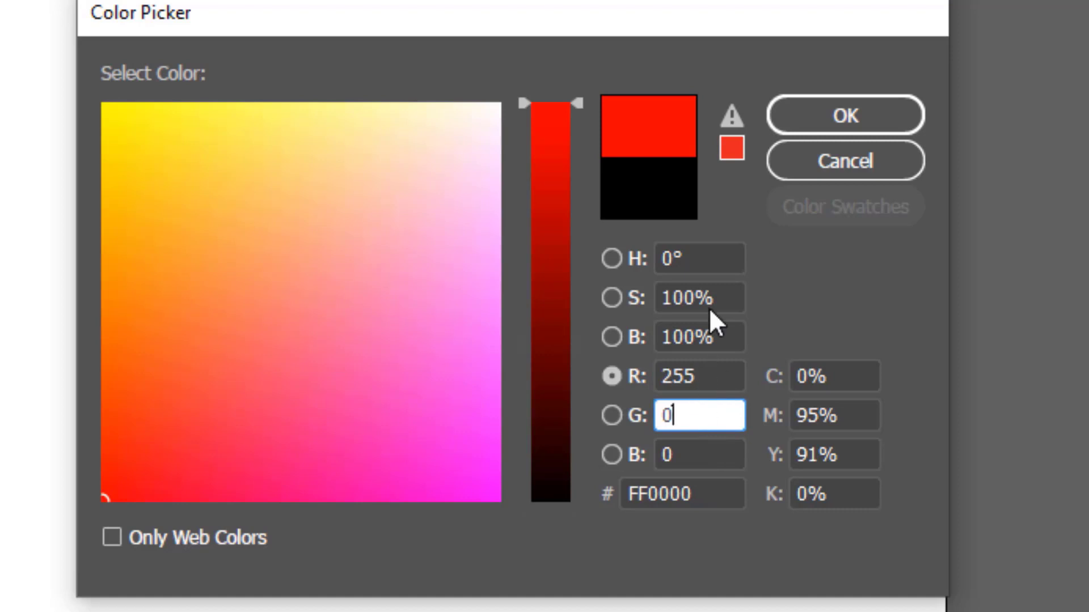
{"action": "left_click_drag", "start_coordinate": [702, 371], "coordinate": [660, 374]}
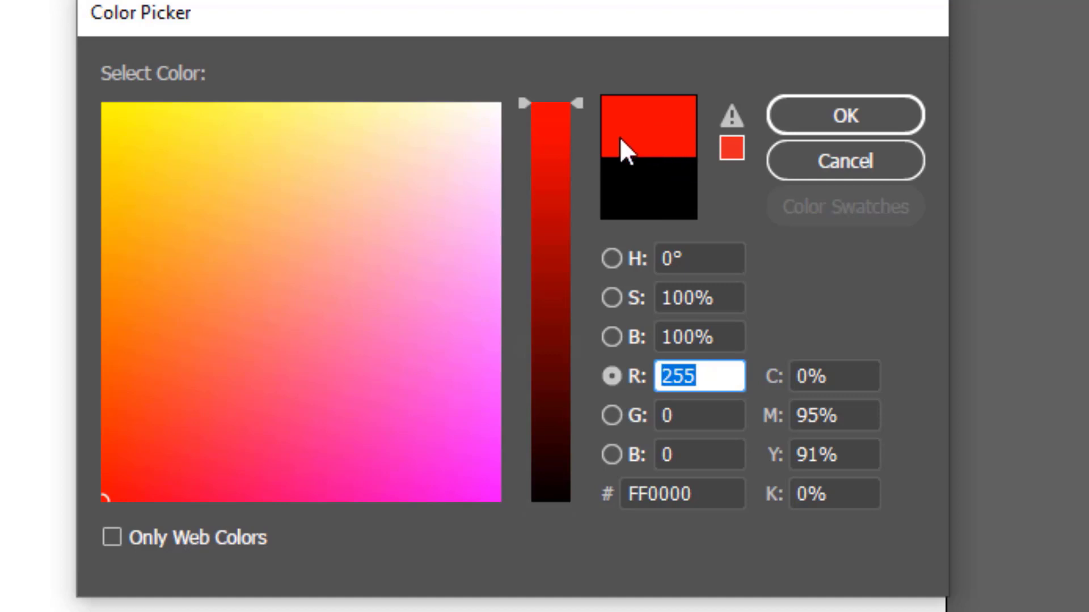
Base the color spectrum on the Green component and set Green to 50 alongside the full Red value.
{"action": "left_click", "coordinate": [615, 415]}
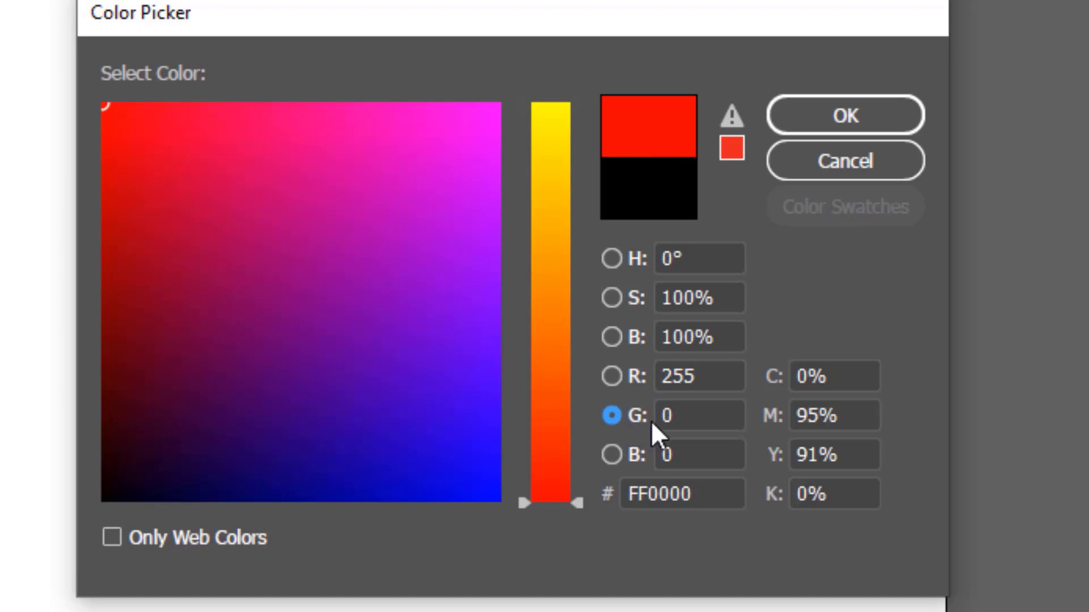
{"action": "left_click", "coordinate": [697, 415]}
{"action": "left_click_drag", "start_coordinate": [697, 416], "coordinate": [537, 400]}
{"action": "type", "text": "50"}
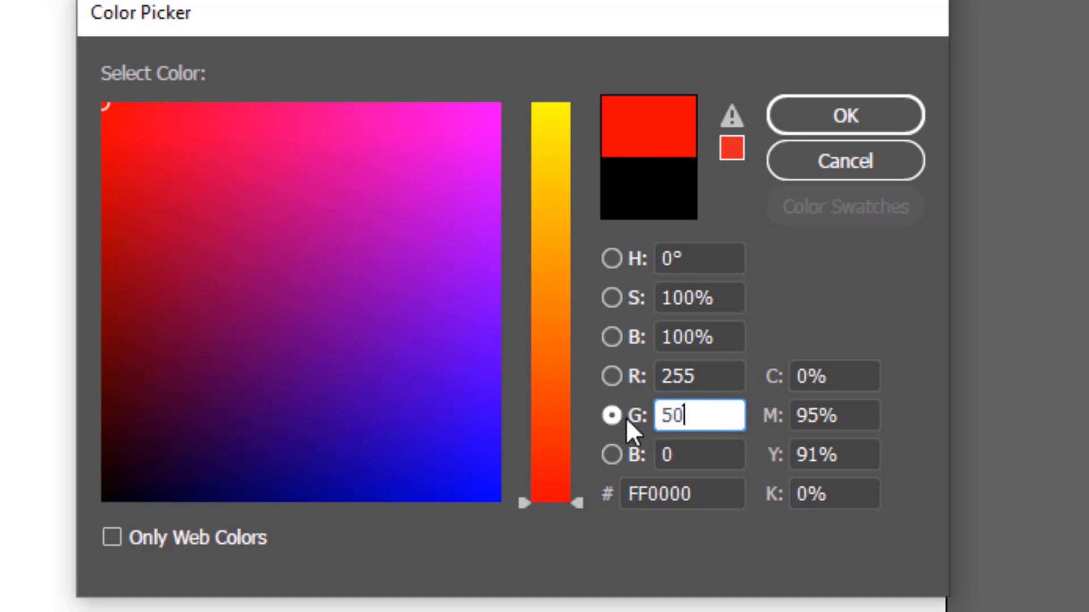
{"action": "left_click", "coordinate": [706, 366]}
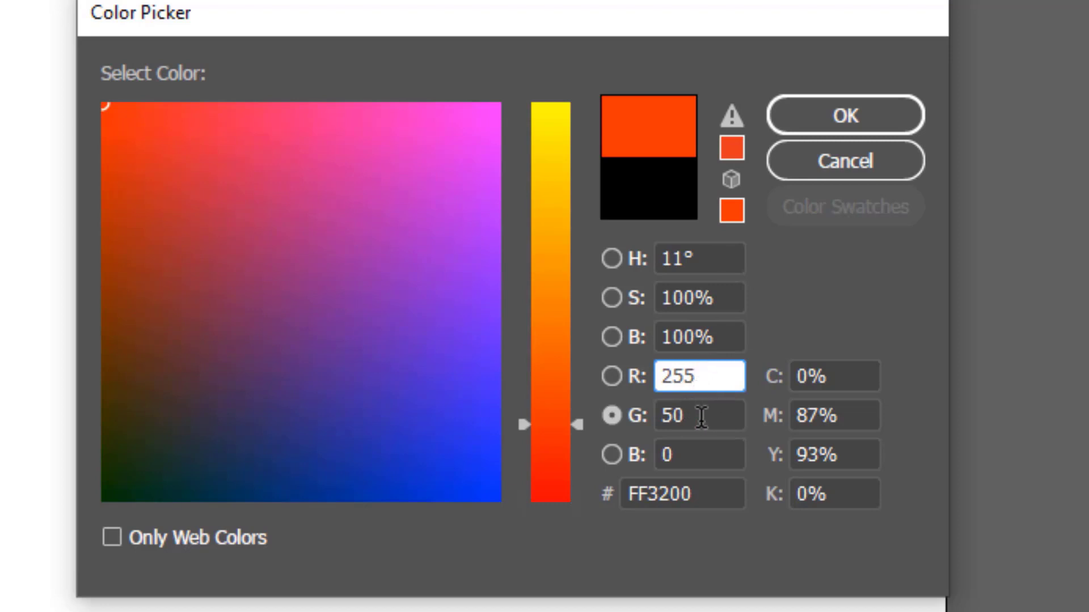
Set the color's Red value to 0 and raise Green to 255 for pure green.
{"action": "left_click_drag", "start_coordinate": [688, 374], "coordinate": [513, 372]}
{"action": "type", "text": "0"}
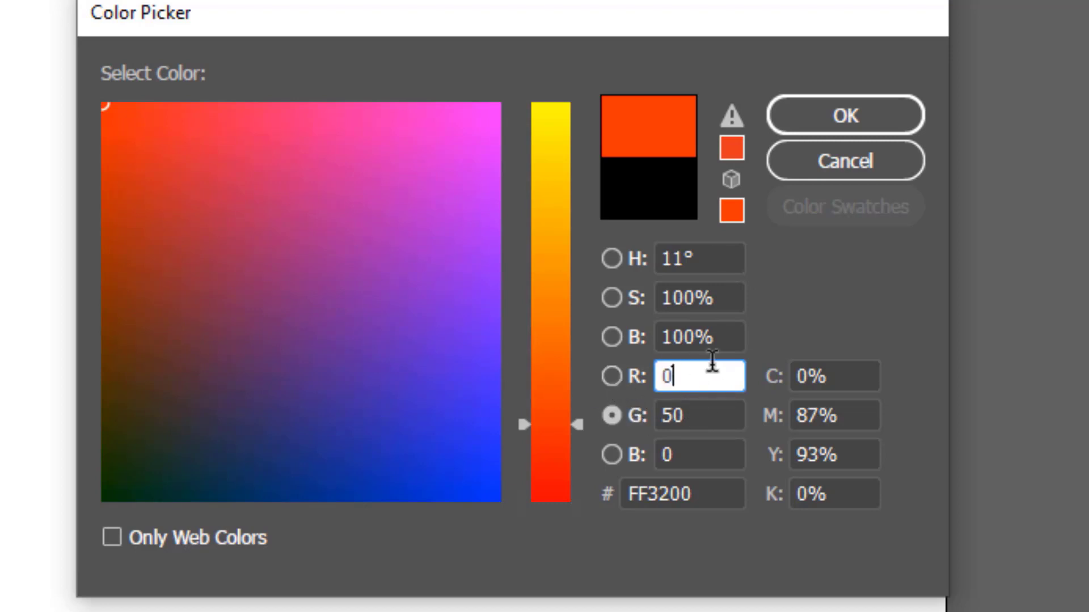
{"action": "key", "text": "Tab"}
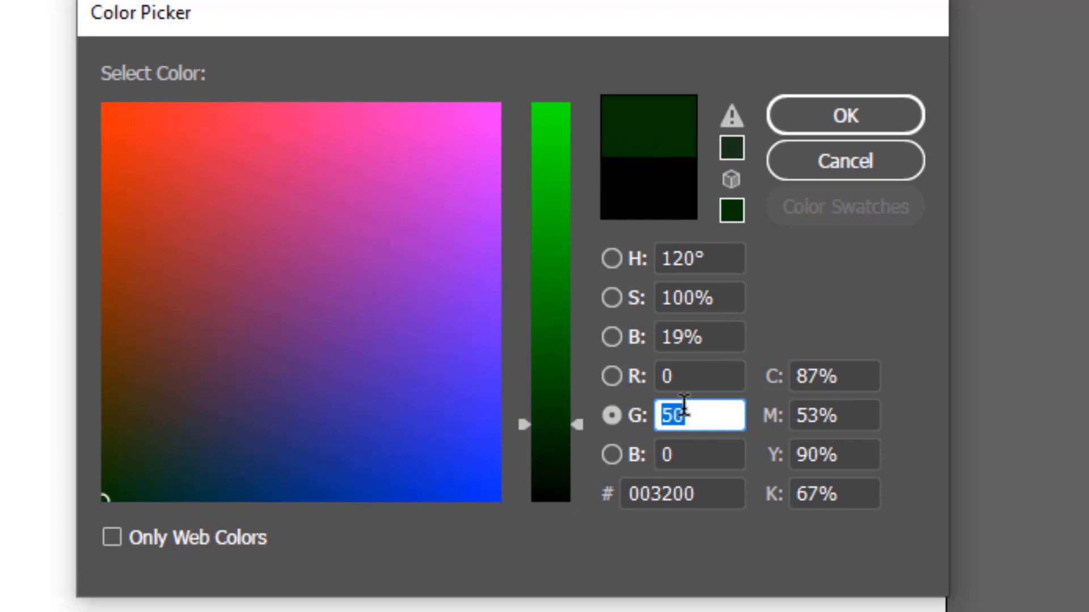
{"action": "type", "text": "255"}
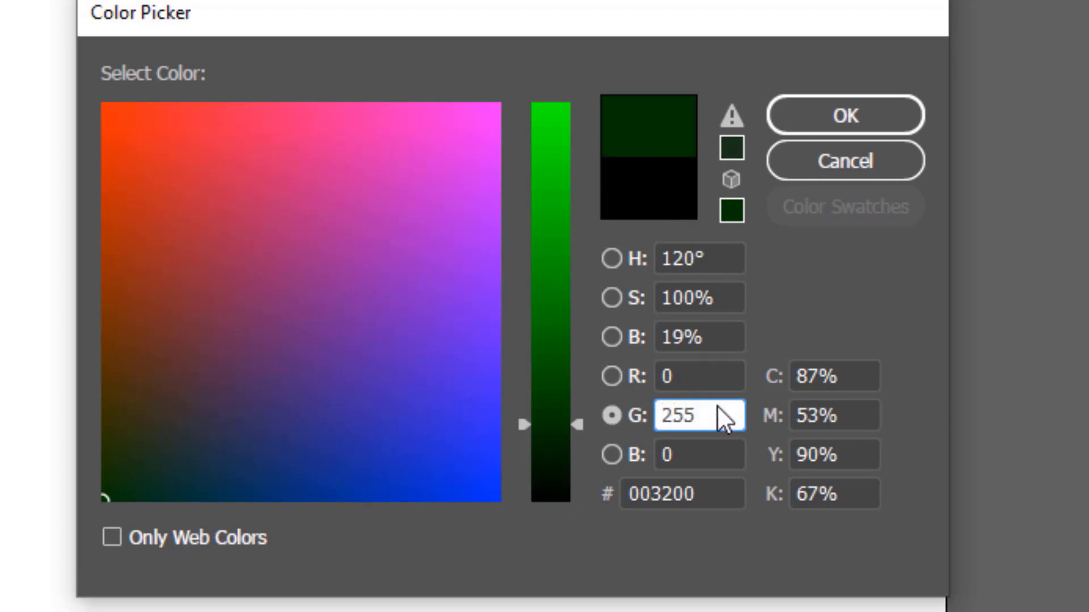
{"action": "left_click", "coordinate": [703, 448]}
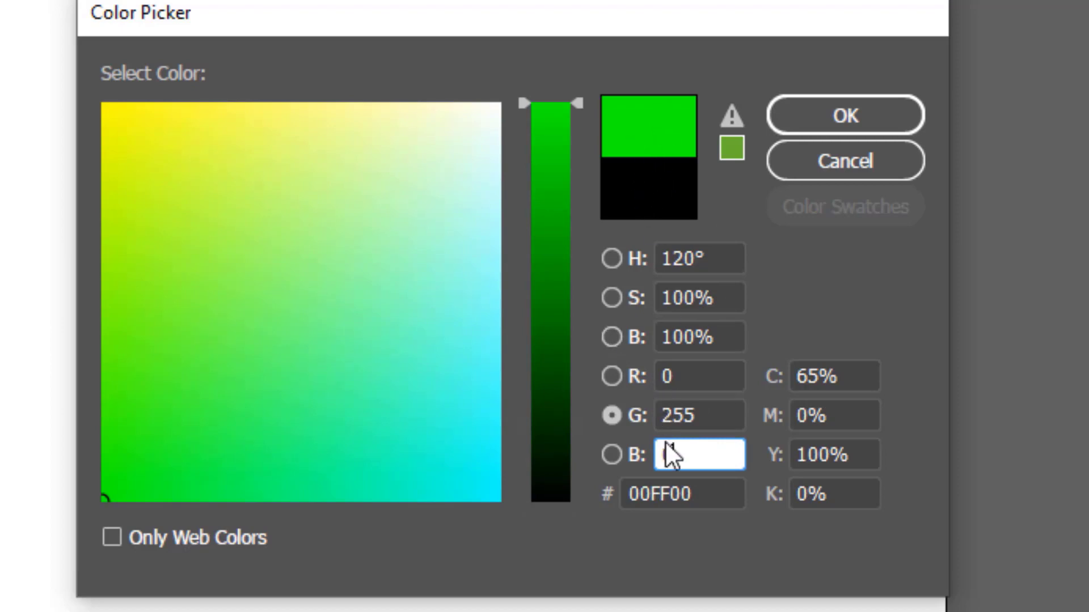
Lower the Green value to 150 for a darker green.
{"action": "key", "text": "shift+Tab"}
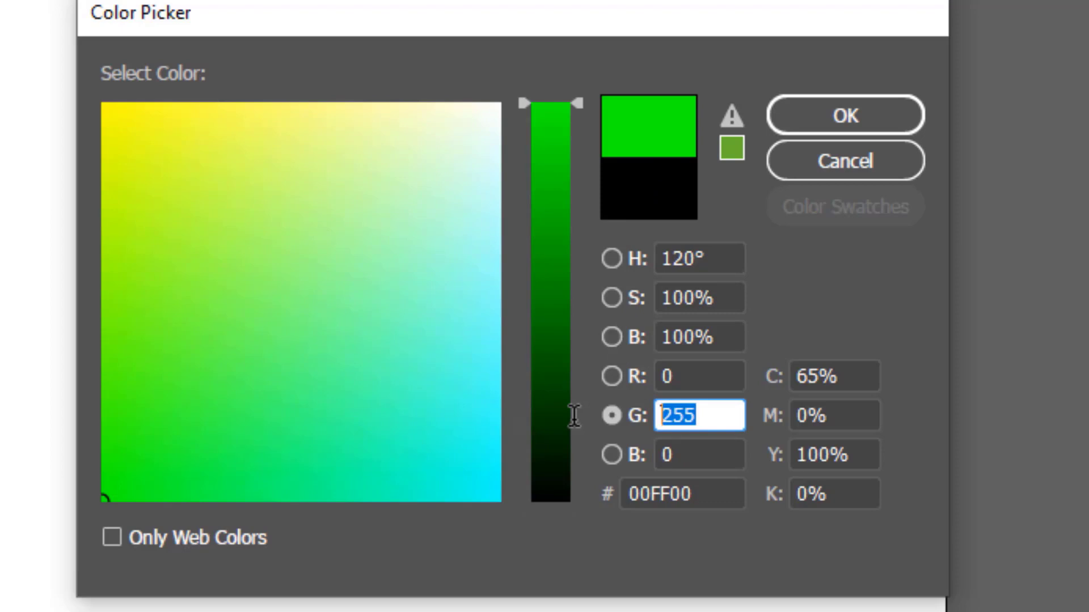
{"action": "type", "text": "150"}
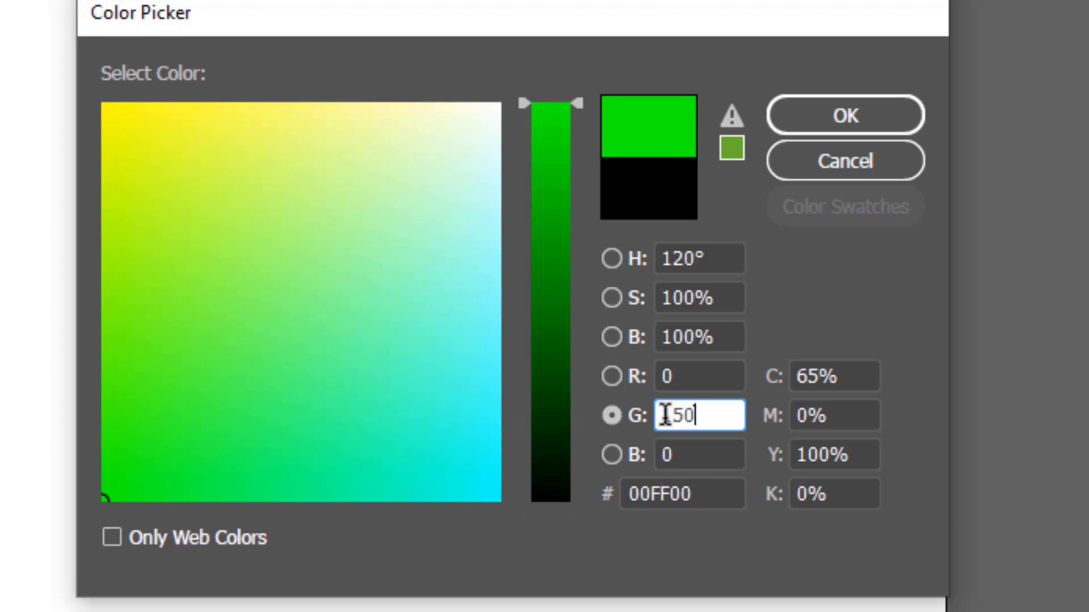
{"action": "left_click", "coordinate": [706, 376]}
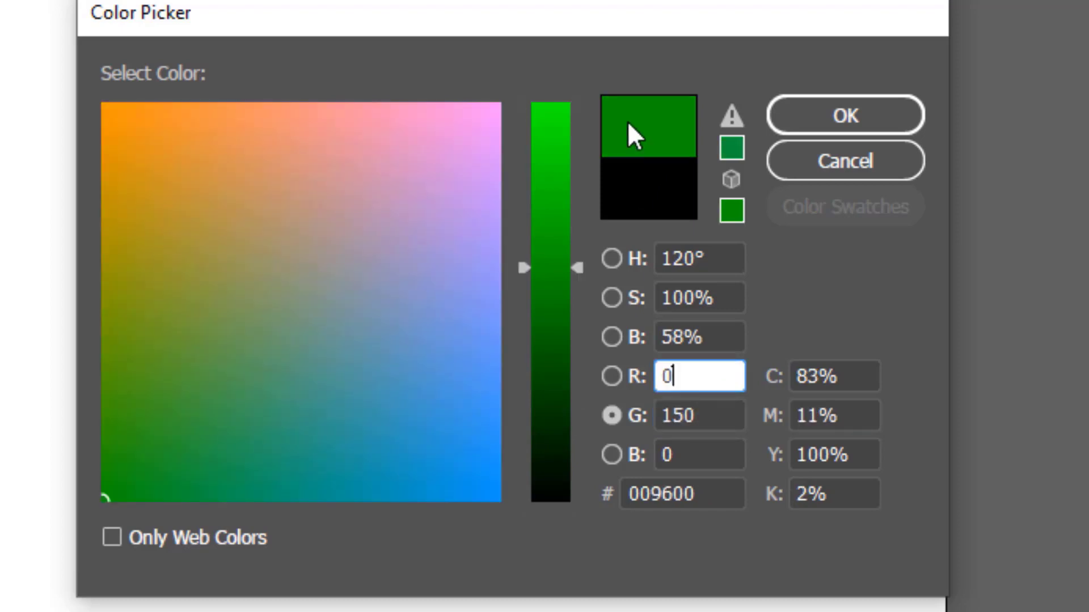
Set Green to 0 and Blue to 140 for a dark blue color.
{"action": "key", "text": "Tab"}
{"action": "type", "text": "0"}
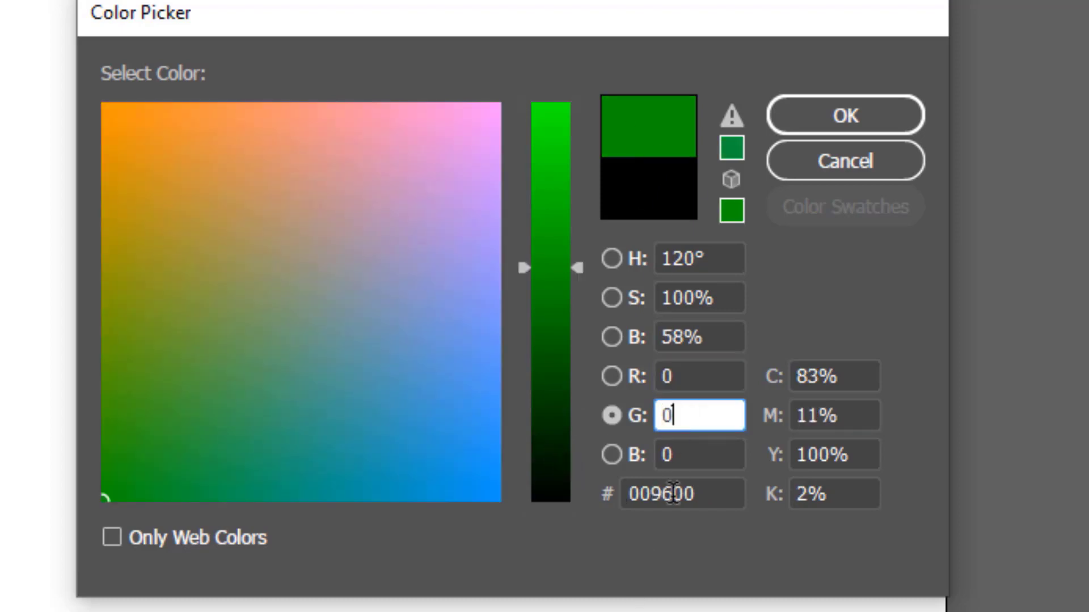
{"action": "left_click", "coordinate": [685, 459]}
{"action": "double_click", "coordinate": [667, 454]}
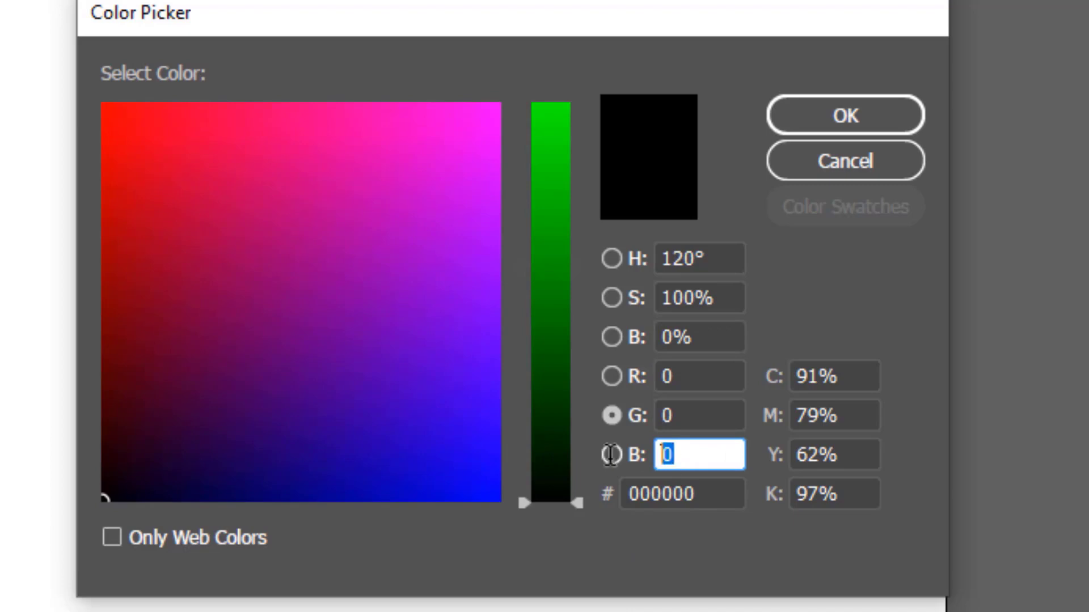
{"action": "type", "text": "1"}
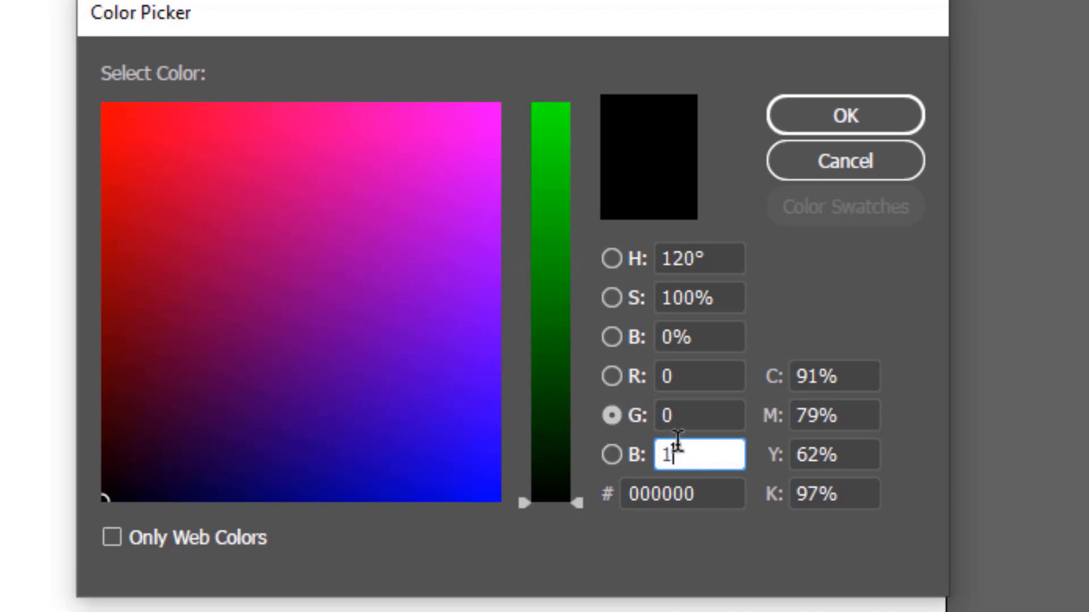
{"action": "type", "text": "40"}
{"action": "left_click", "coordinate": [689, 415]}
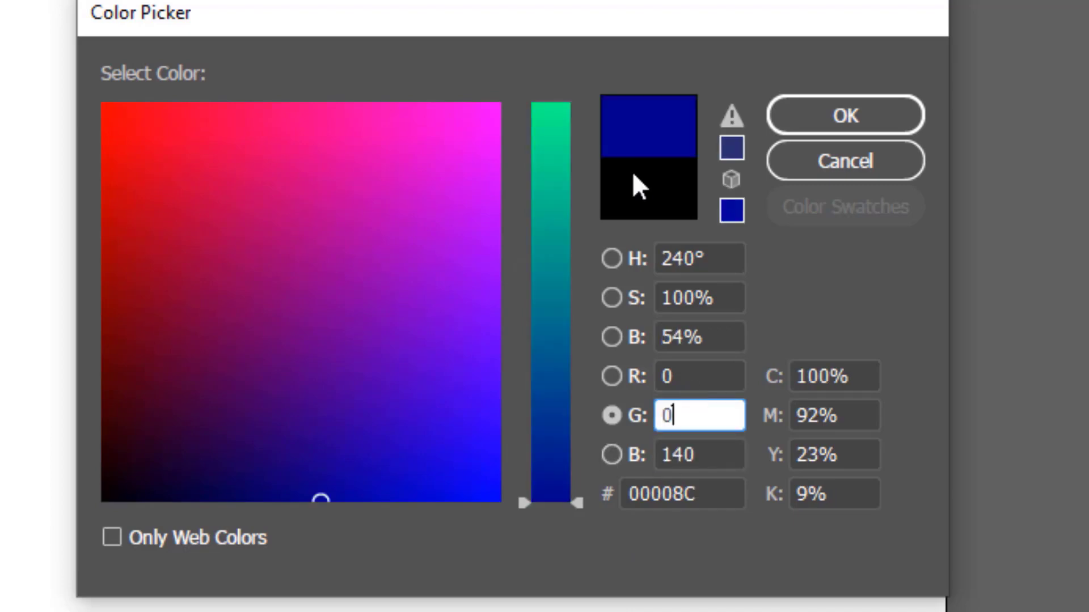
Try a Blue value of 30 for the color, then raise it to 255 with Red and Green kept at 0.
{"action": "left_click_drag", "start_coordinate": [678, 455], "coordinate": [549, 469]}
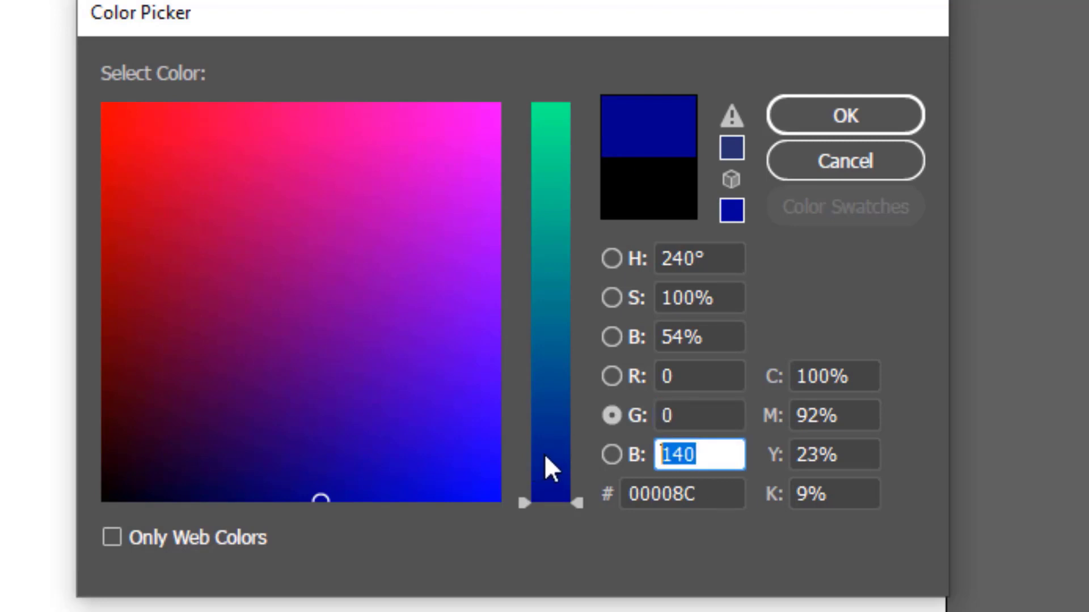
{"action": "type", "text": "30"}
{"action": "left_click", "coordinate": [689, 413]}
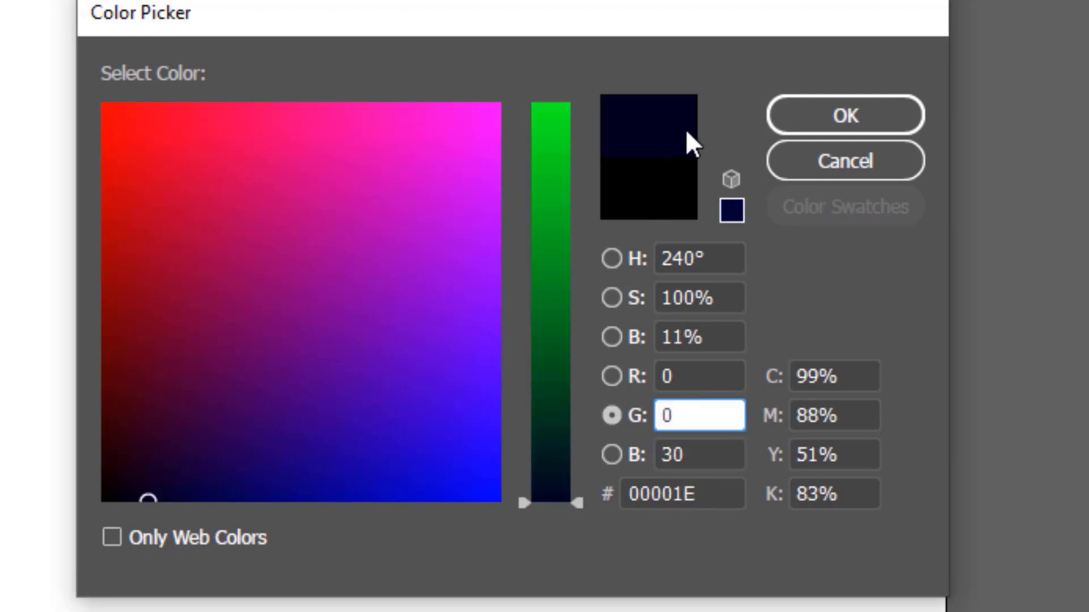
{"action": "left_click_drag", "start_coordinate": [712, 456], "coordinate": [539, 448]}
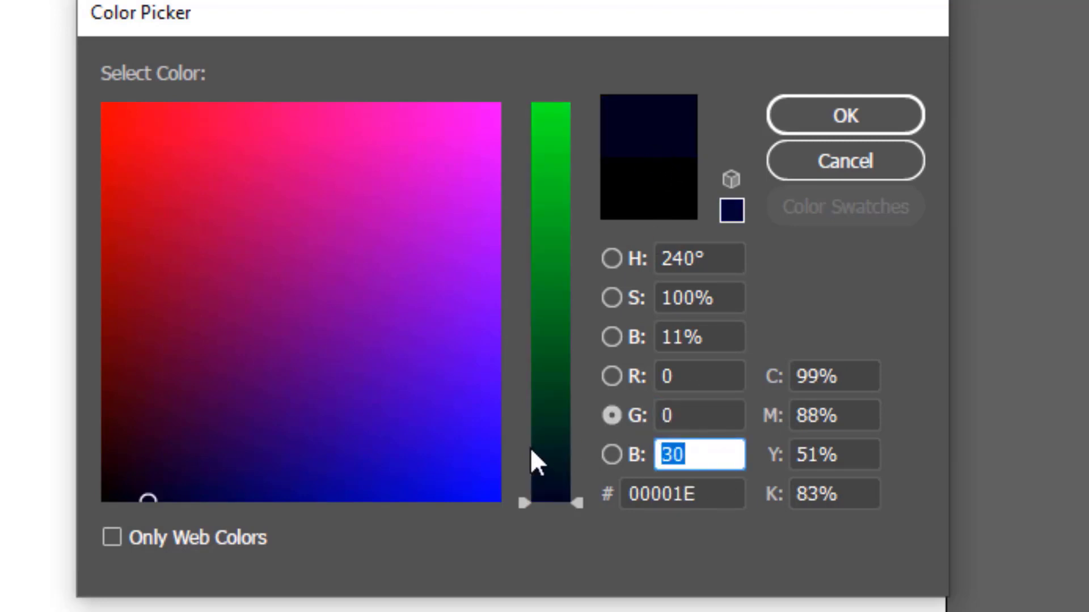
{"action": "type", "text": "255"}
{"action": "left_click", "coordinate": [704, 412]}
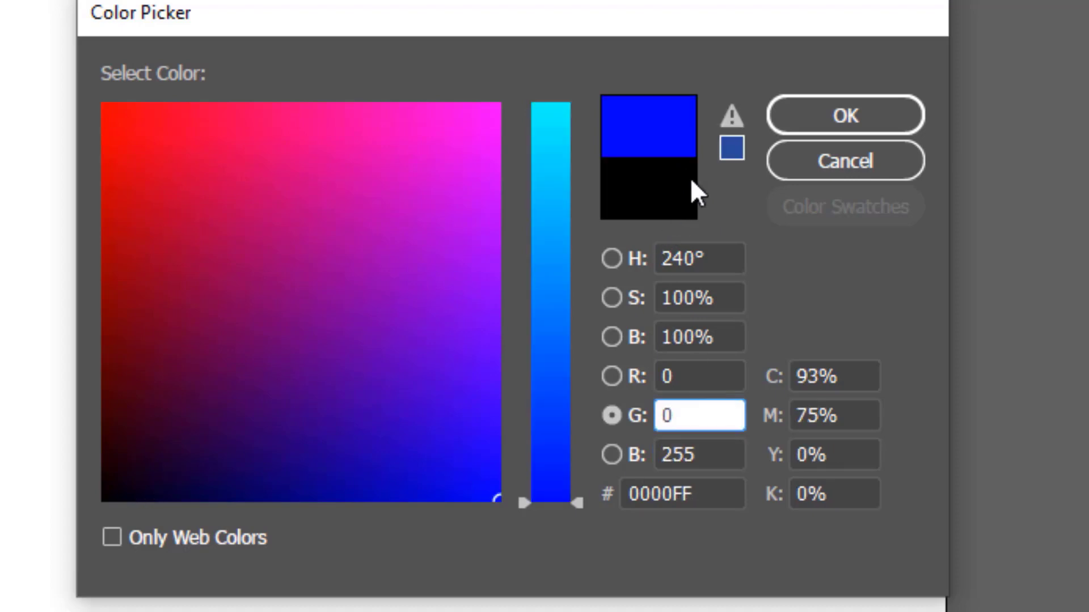
Try a Blue value of 300 for the color.
{"action": "left_click_drag", "start_coordinate": [712, 452], "coordinate": [487, 480]}
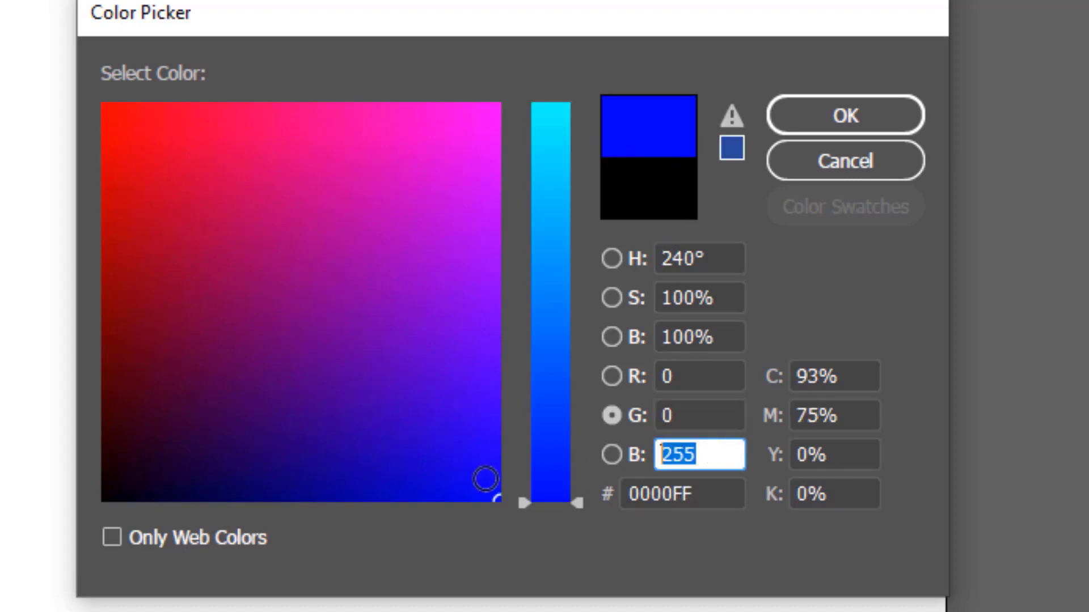
{"action": "type", "text": "300"}
{"action": "left_click", "coordinate": [707, 410]}
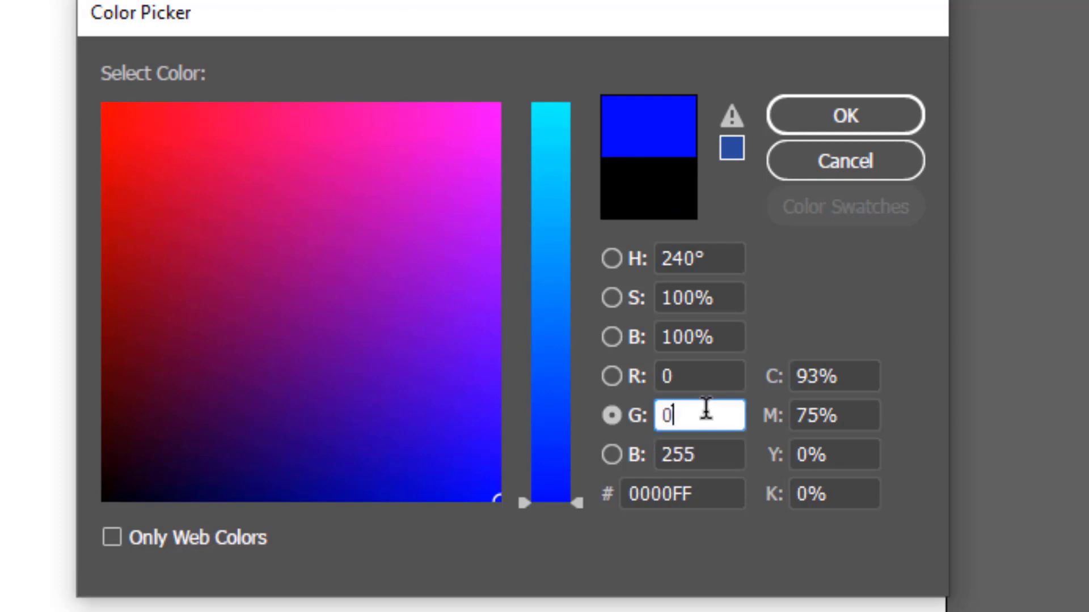
Set the Blue value to 0 and go through the Red, Green and Blue values of the resulting black.
{"action": "left_click", "coordinate": [704, 454]}
{"action": "double_click", "coordinate": [693, 454]}
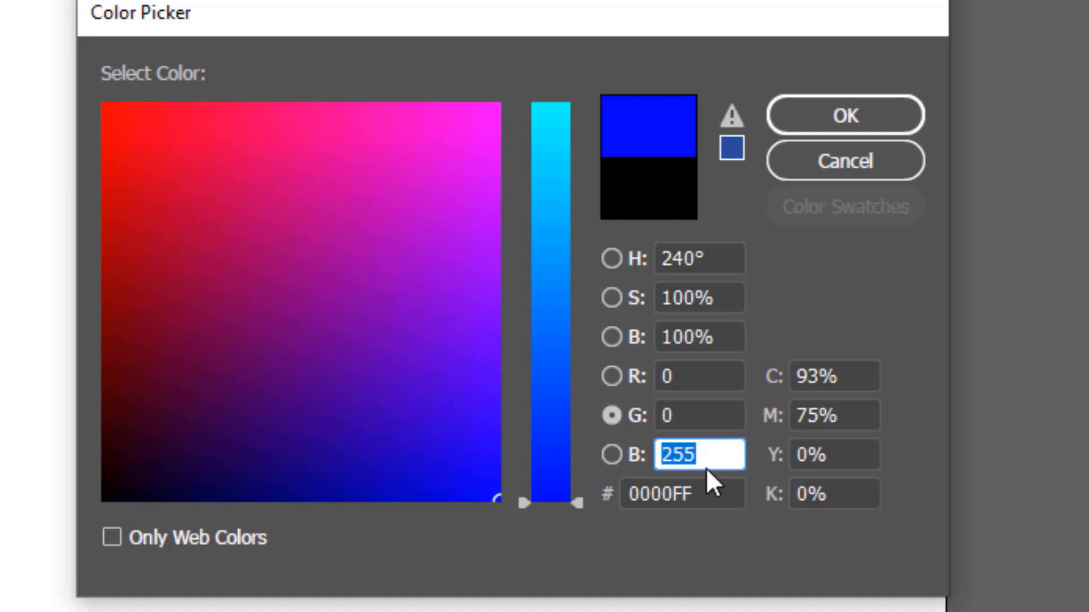
{"action": "type", "text": "0"}
{"action": "left_click", "coordinate": [689, 376]}
{"action": "left_click", "coordinate": [686, 420]}
{"action": "left_click", "coordinate": [687, 446]}
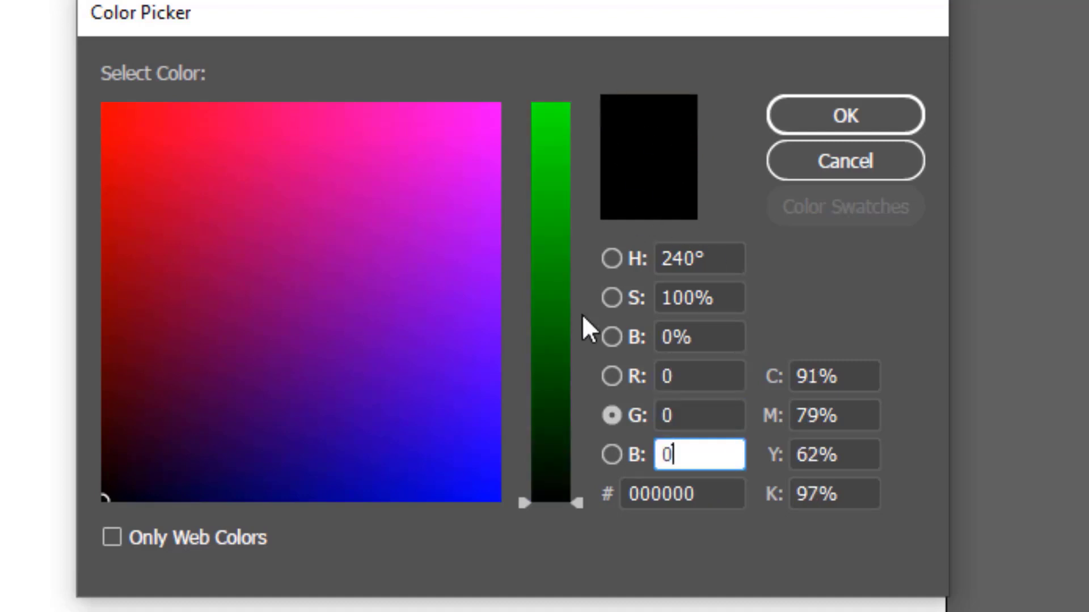
Set the Red, Green and Blue values all to 255 to form white, and go through the three values.
{"action": "left_click", "coordinate": [673, 376]}
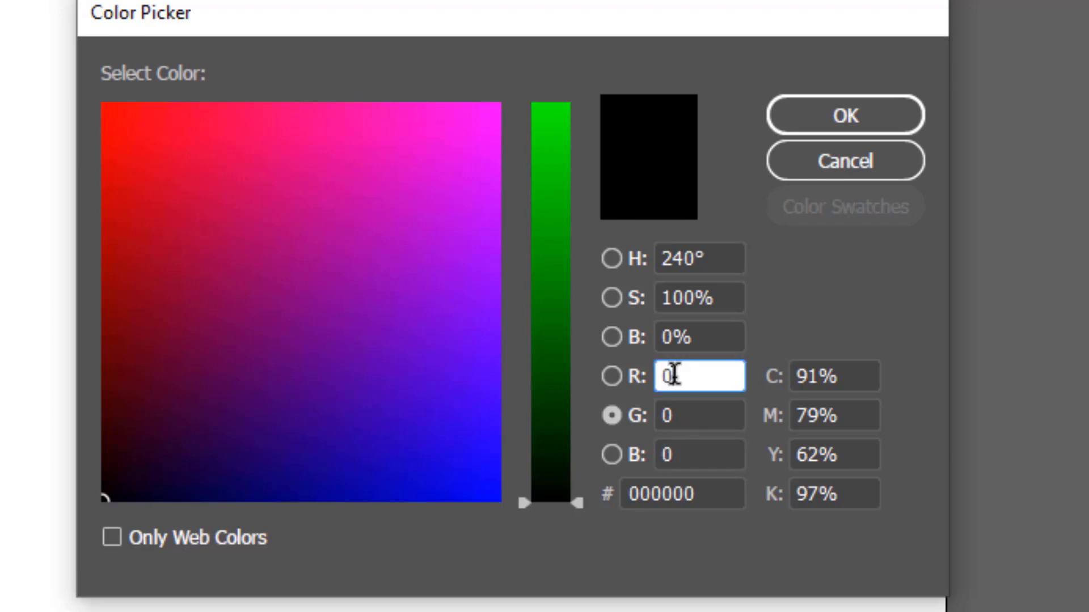
{"action": "type", "text": "255"}
{"action": "key", "text": "Tab"}
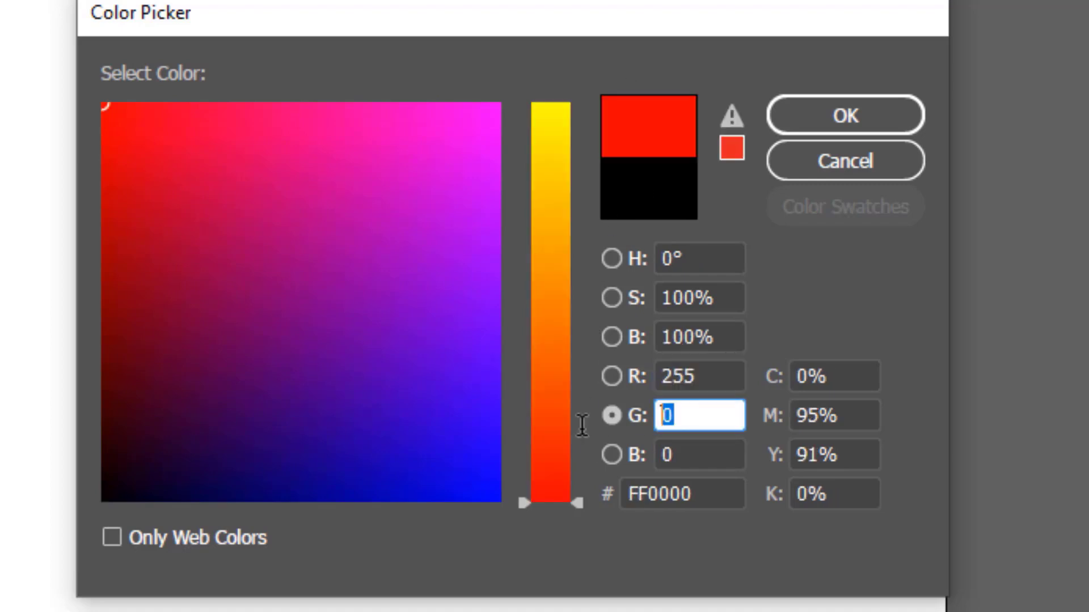
{"action": "type", "text": "255"}
{"action": "key", "text": "Tab"}
{"action": "type", "text": "255"}
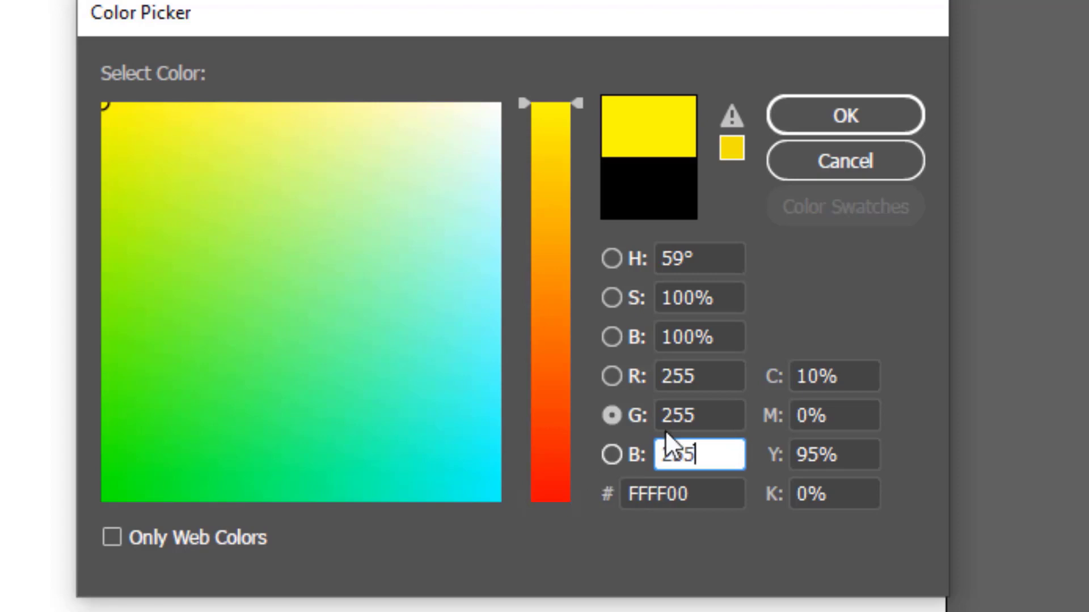
{"action": "left_click", "coordinate": [685, 416]}
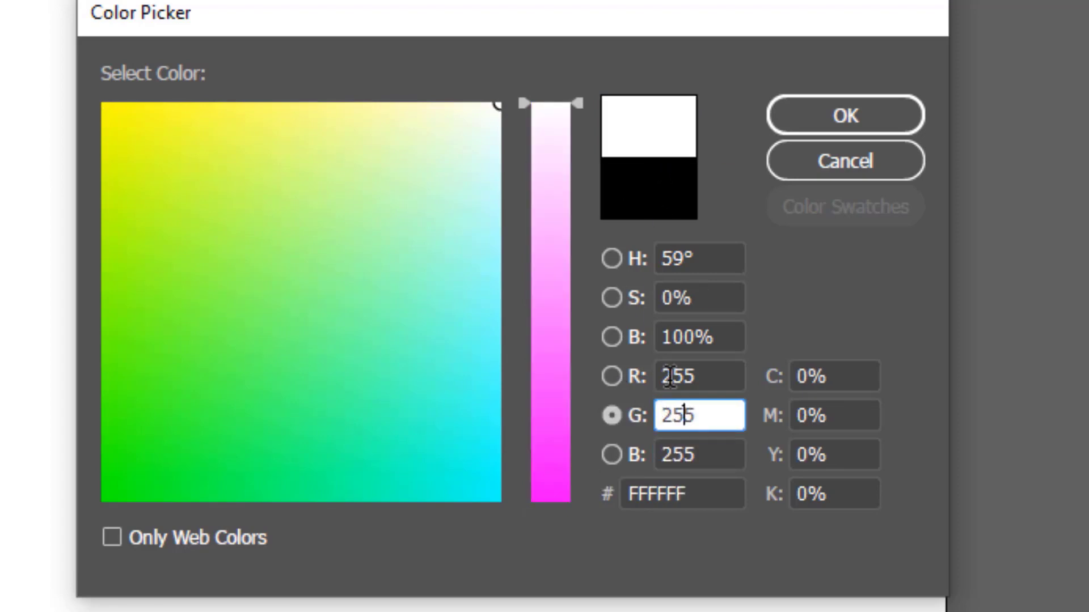
{"action": "key", "text": "shift+Tab"}
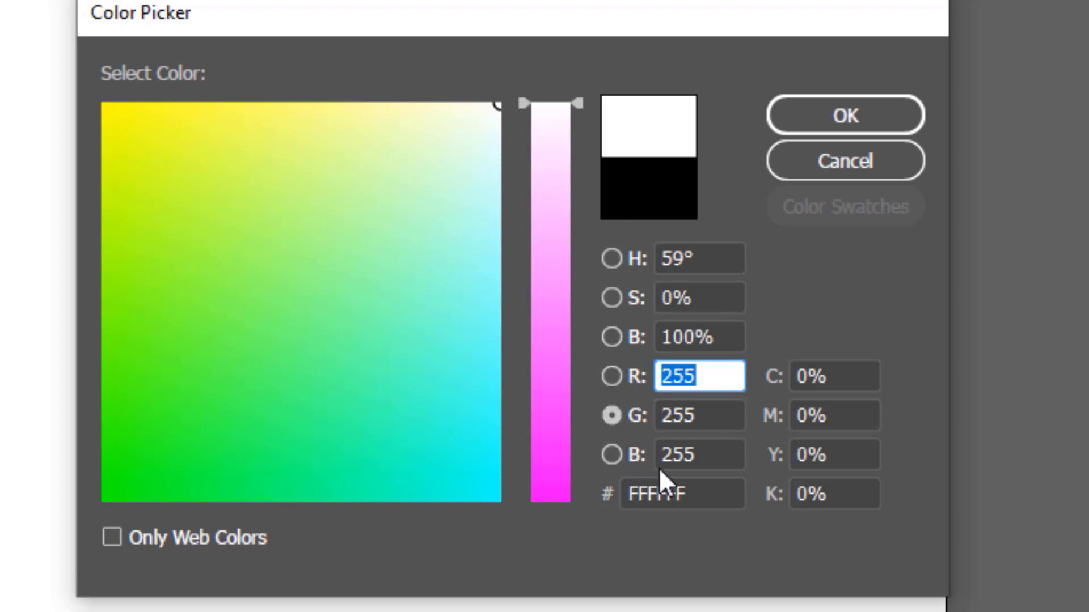
{"action": "left_click", "coordinate": [697, 454]}
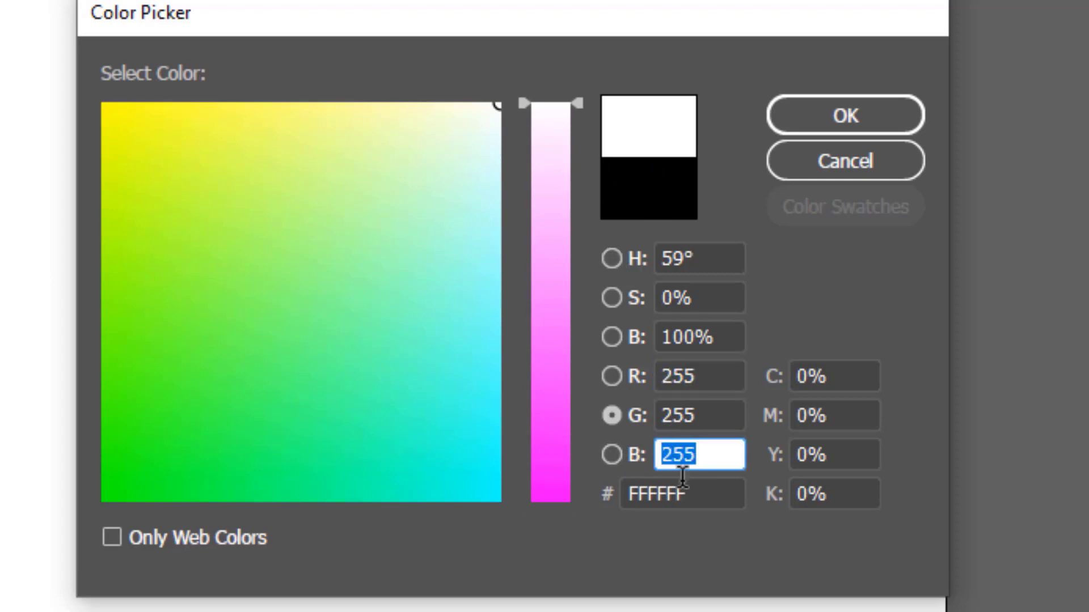
Set the Red, Green and Blue values all to 0 to form black.
{"action": "left_click", "coordinate": [698, 376]}
{"action": "type", "text": "0"}
{"action": "key", "text": "Tab"}
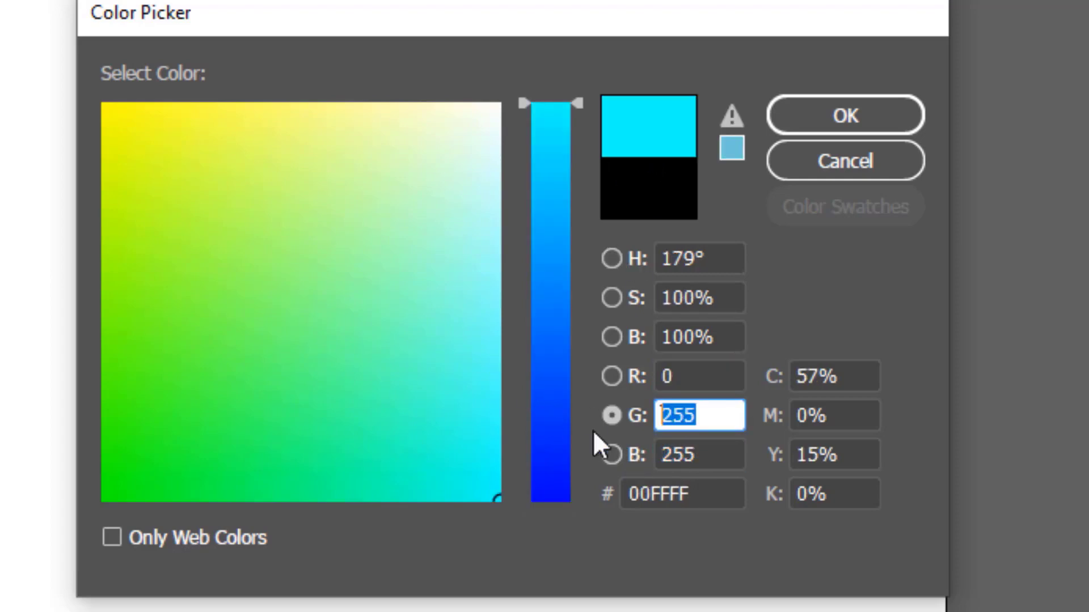
{"action": "type", "text": "0"}
{"action": "key", "text": "Tab"}
{"action": "type", "text": "0"}
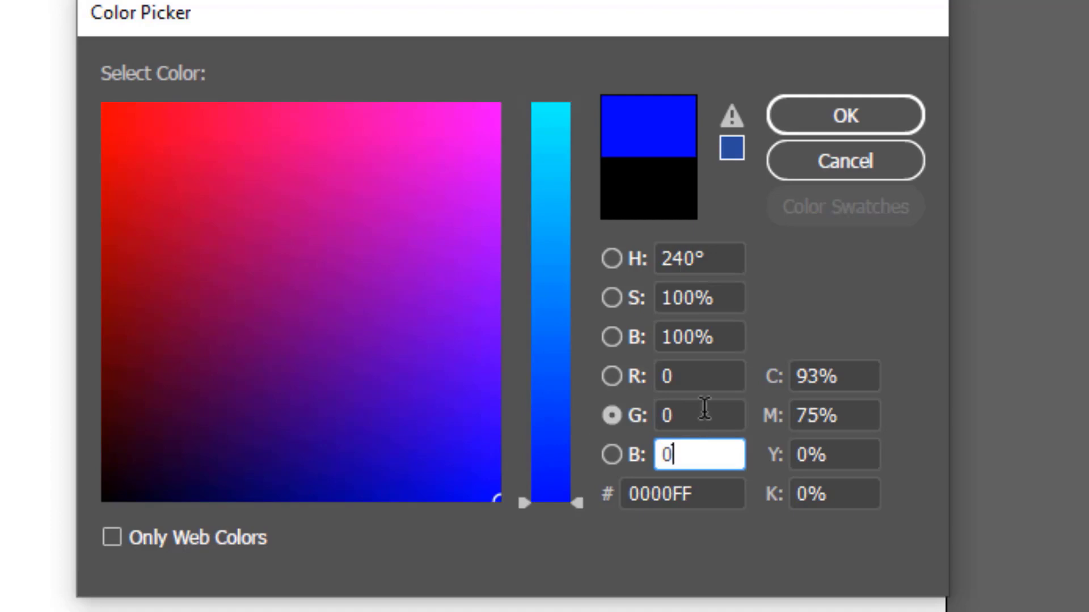
{"action": "left_click", "coordinate": [700, 404]}
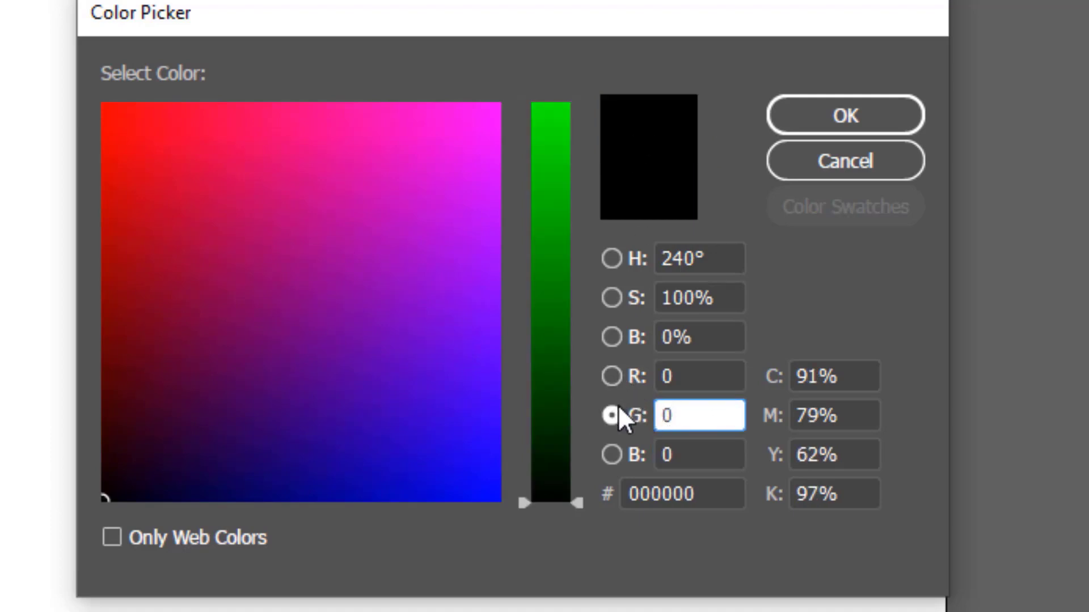
Set the Red value to 255 to form pure red.
{"action": "left_click", "coordinate": [859, 377]}
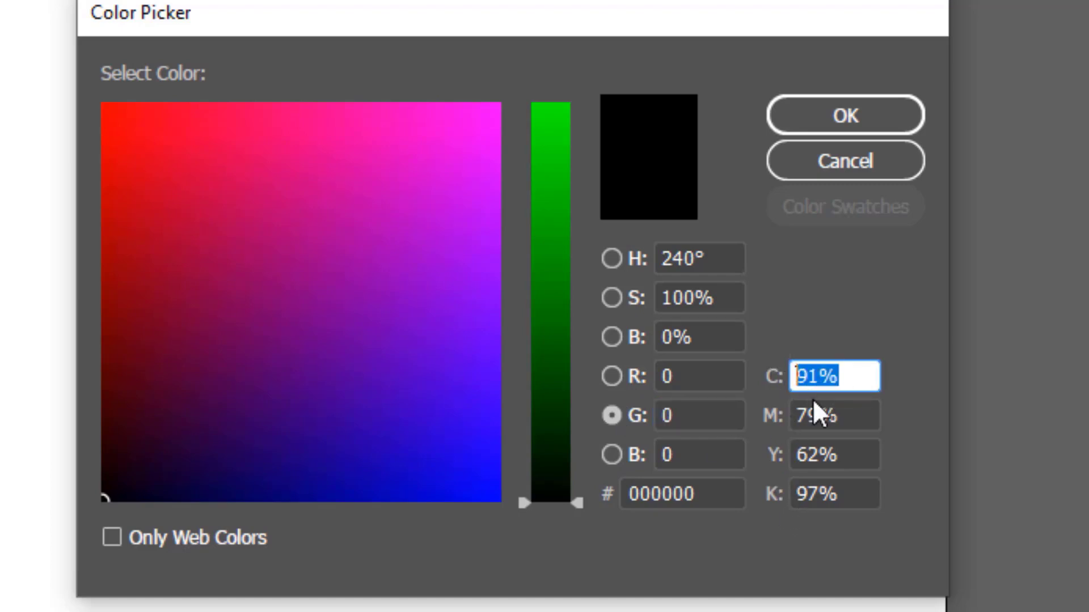
{"action": "left_click", "coordinate": [686, 376]}
{"action": "type", "text": "255"}
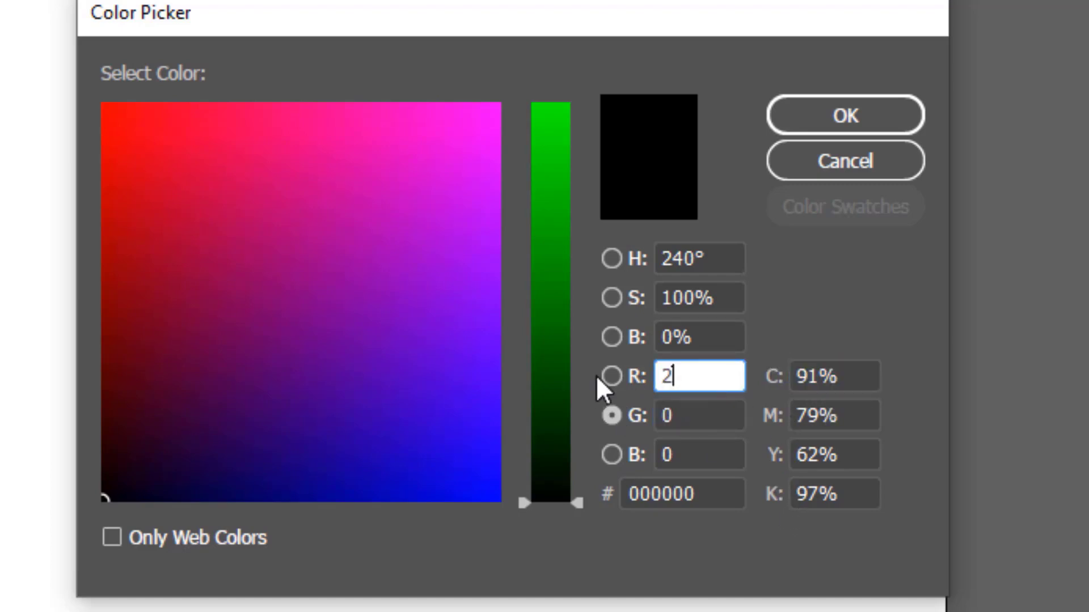
Try a Cyan value of 255 for the color and re-enter it as 100%.
{"action": "left_click", "coordinate": [845, 376]}
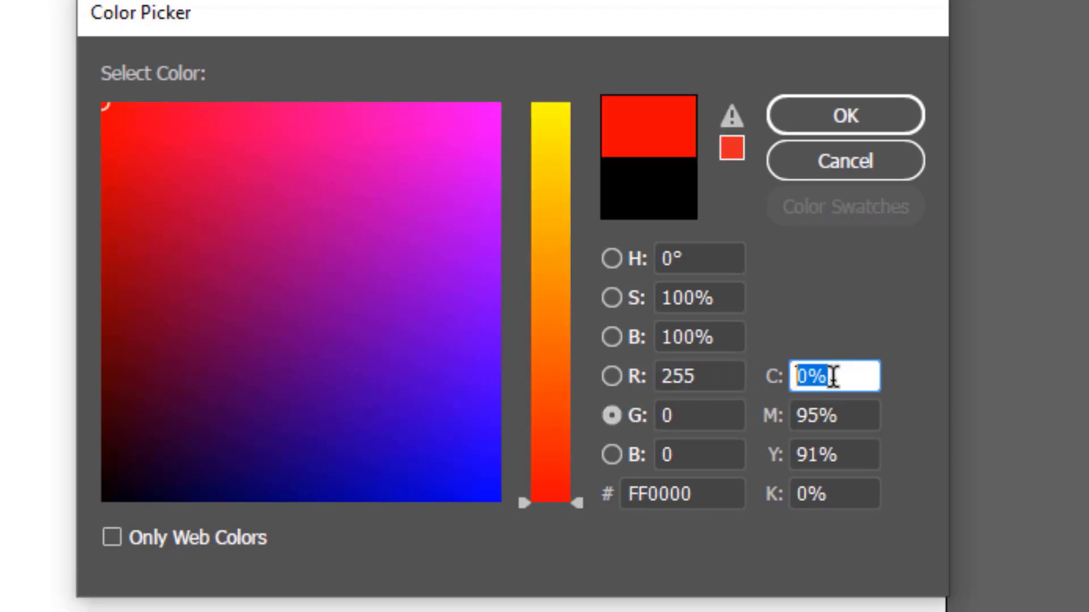
{"action": "type", "text": "255"}
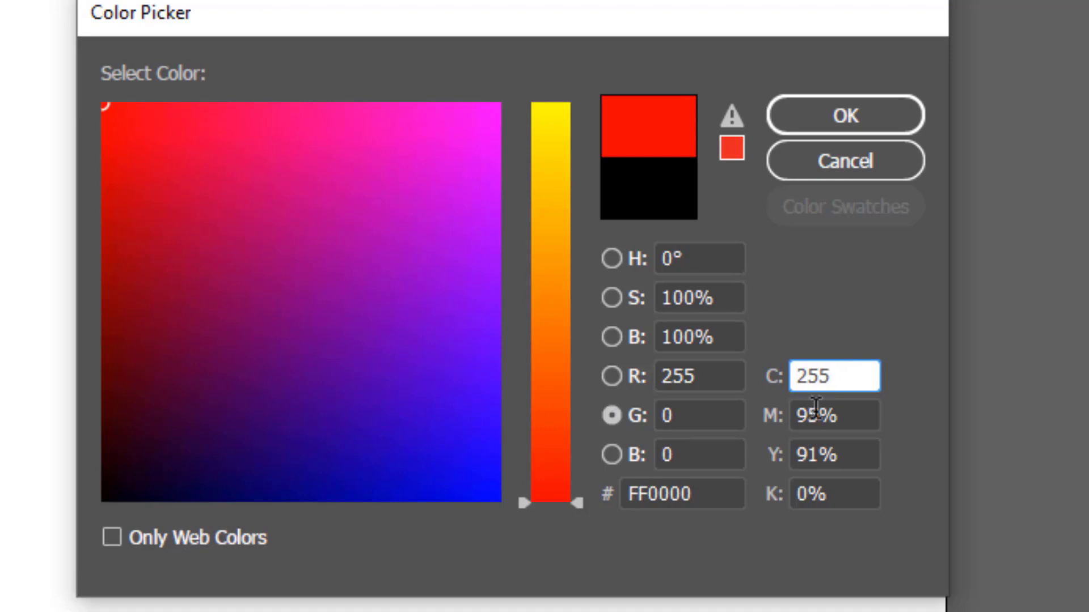
{"action": "left_click", "coordinate": [828, 427]}
{"action": "double_click", "coordinate": [838, 376]}
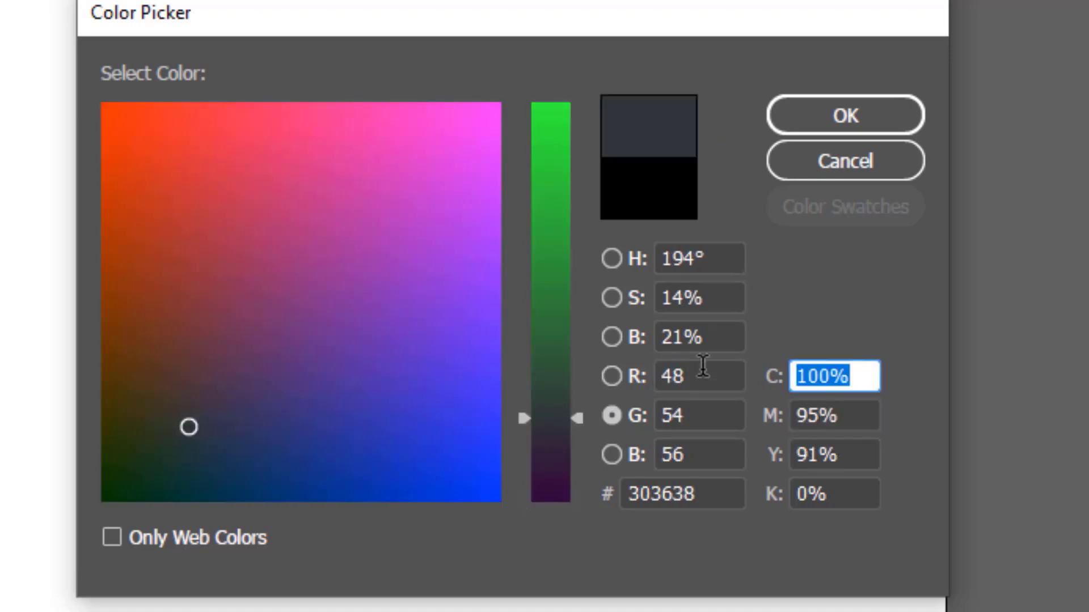
{"action": "left_click", "coordinate": [851, 379]}
{"action": "left_click_drag", "start_coordinate": [851, 379], "coordinate": [685, 352]}
{"action": "type", "text": "100"}
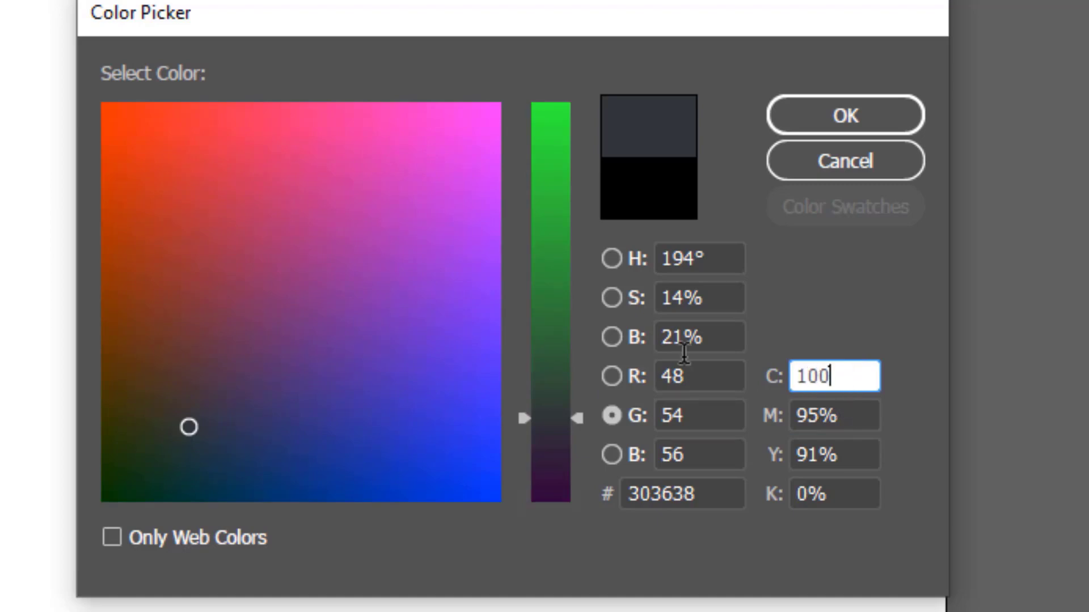
{"action": "left_click", "coordinate": [828, 416]}
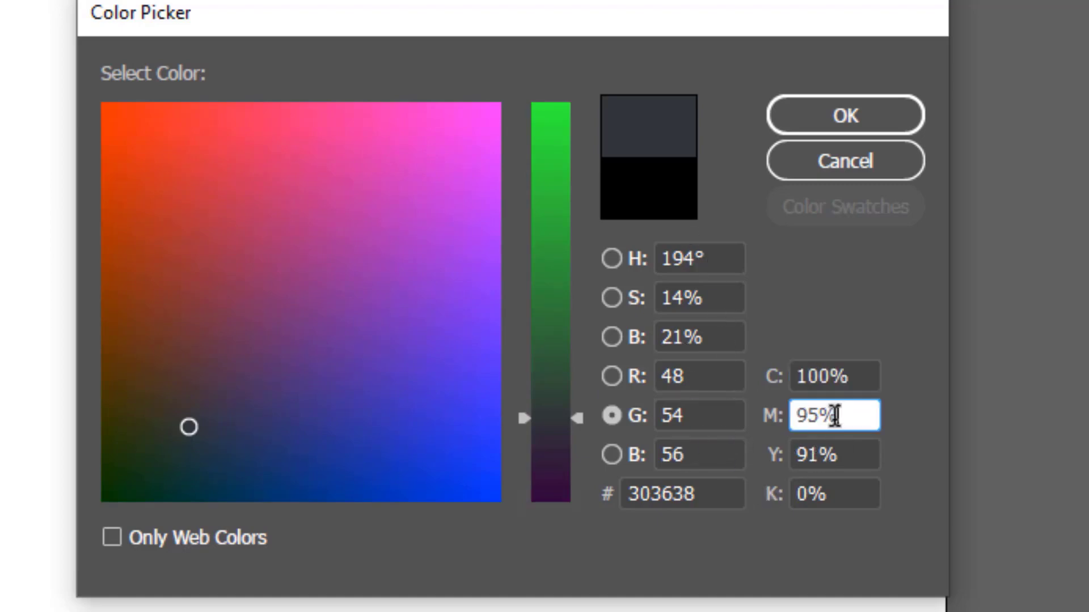
Reset the Red, Green and Blue values to 0 to return the color to black.
{"action": "left_click", "coordinate": [714, 379]}
{"action": "key", "text": "BackSpace"}
{"action": "key", "text": "BackSpace"}
{"action": "type", "text": "0"}
{"action": "left_click", "coordinate": [710, 419]}
{"action": "key", "text": "BackSpace"}
{"action": "key", "text": "BackSpace"}
{"action": "type", "text": "0"}
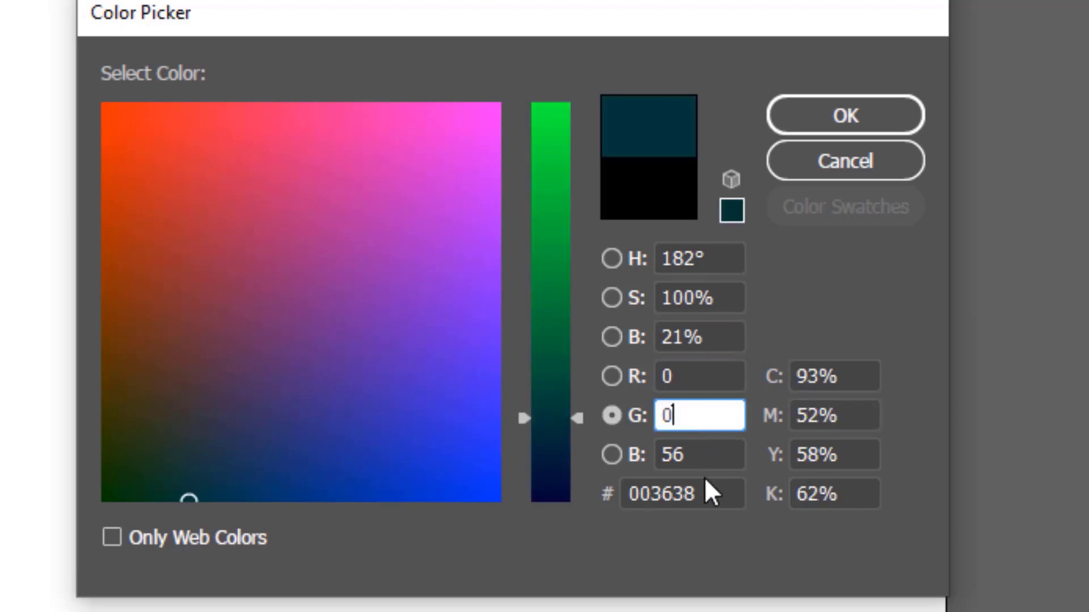
{"action": "key", "text": "Tab"}
{"action": "type", "text": "0"}
{"action": "left_click", "coordinate": [829, 452]}
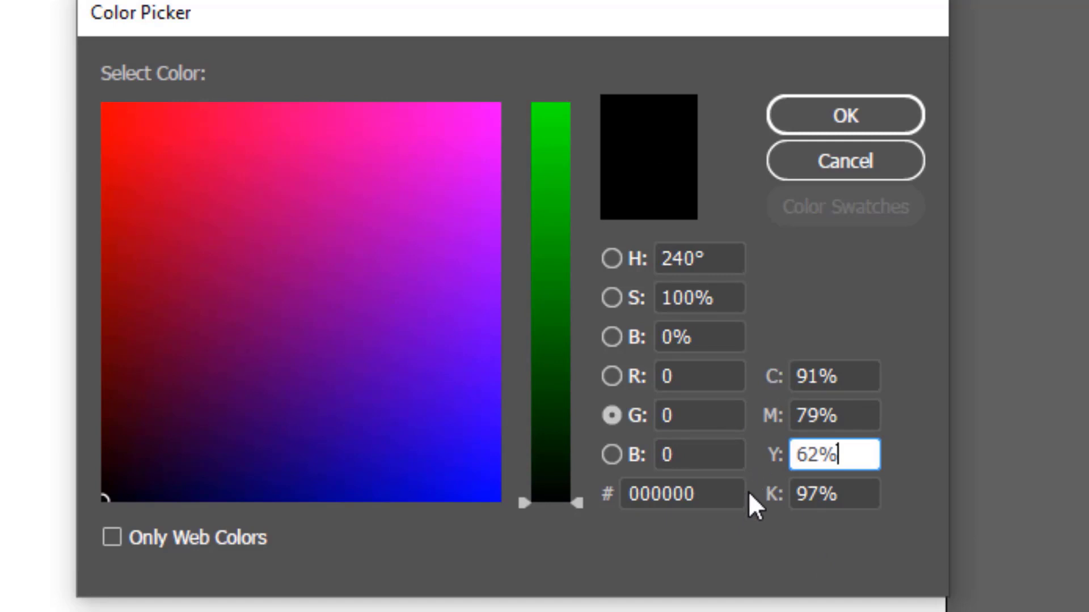
Set Magenta, Yellow and Black to 0% and Cyan to 100% to form pure cyan.
{"action": "left_click", "coordinate": [859, 386]}
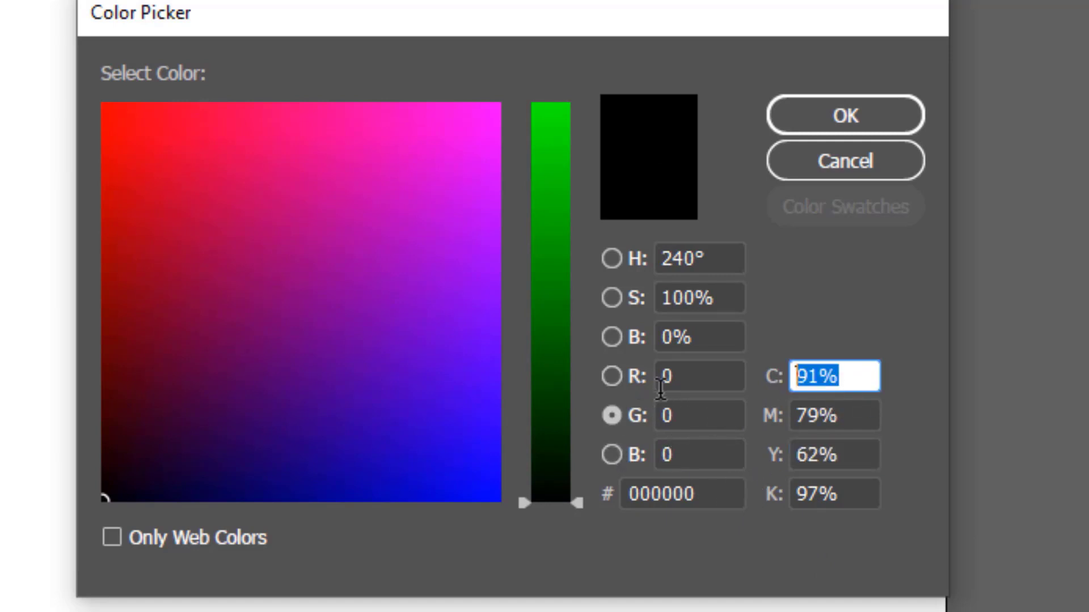
{"action": "key", "text": "Tab"}
{"action": "type", "text": "0"}
{"action": "left_click", "coordinate": [857, 454]}
{"action": "double_click", "coordinate": [856, 454]}
{"action": "type", "text": "0"}
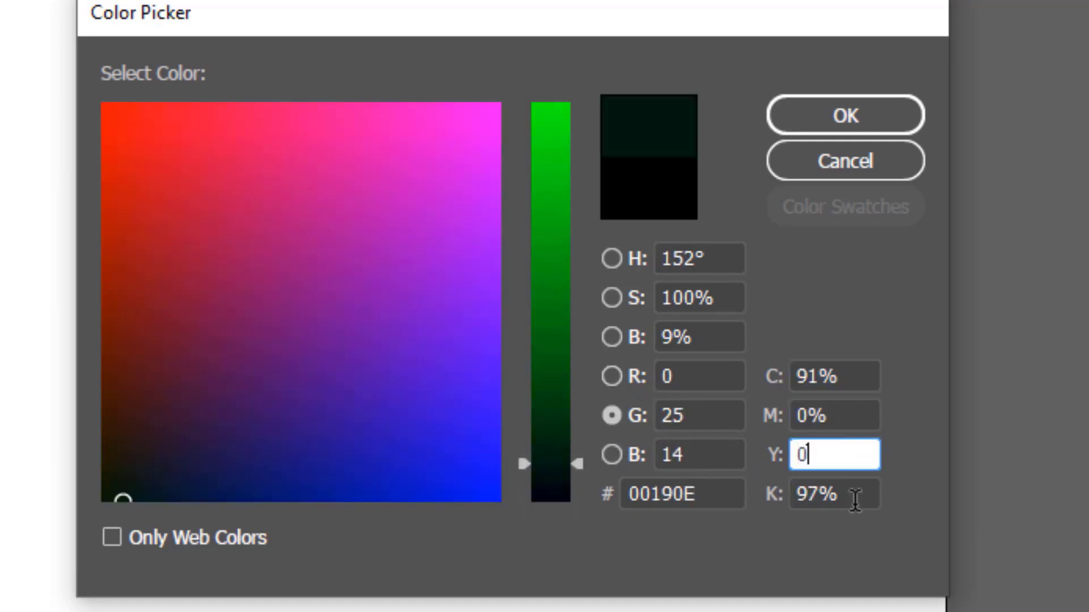
{"action": "key", "text": "Tab"}
{"action": "type", "text": "0"}
{"action": "left_click", "coordinate": [857, 369]}
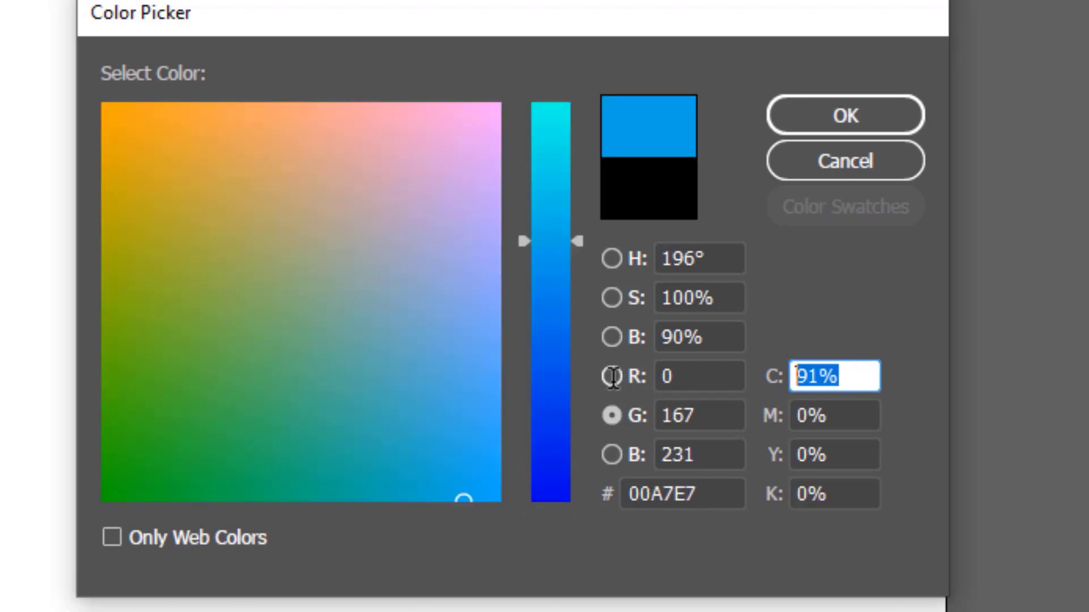
{"action": "type", "text": "100"}
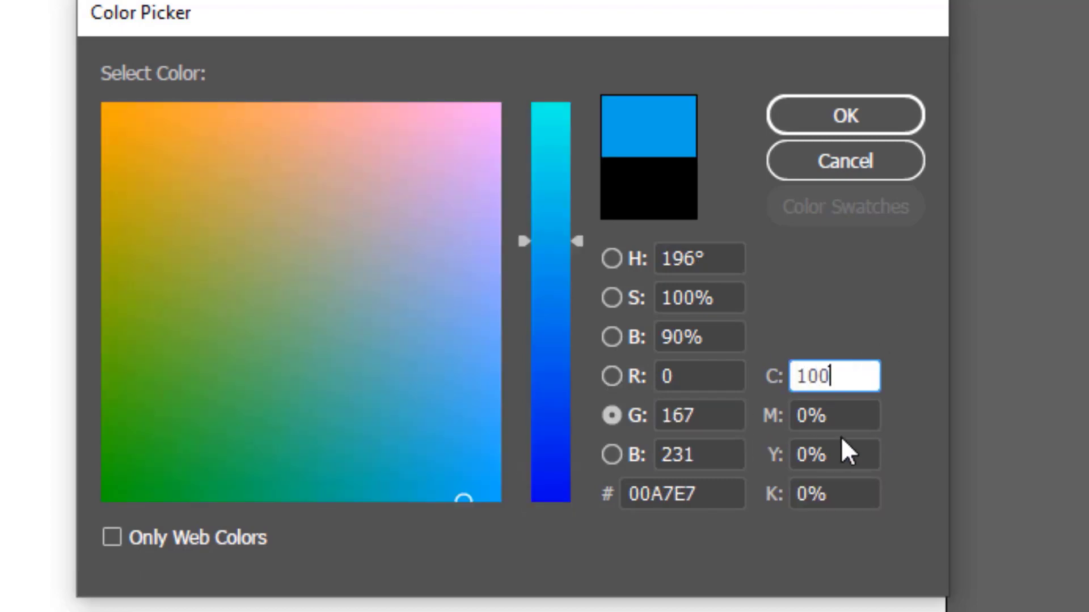
{"action": "left_click", "coordinate": [822, 415]}
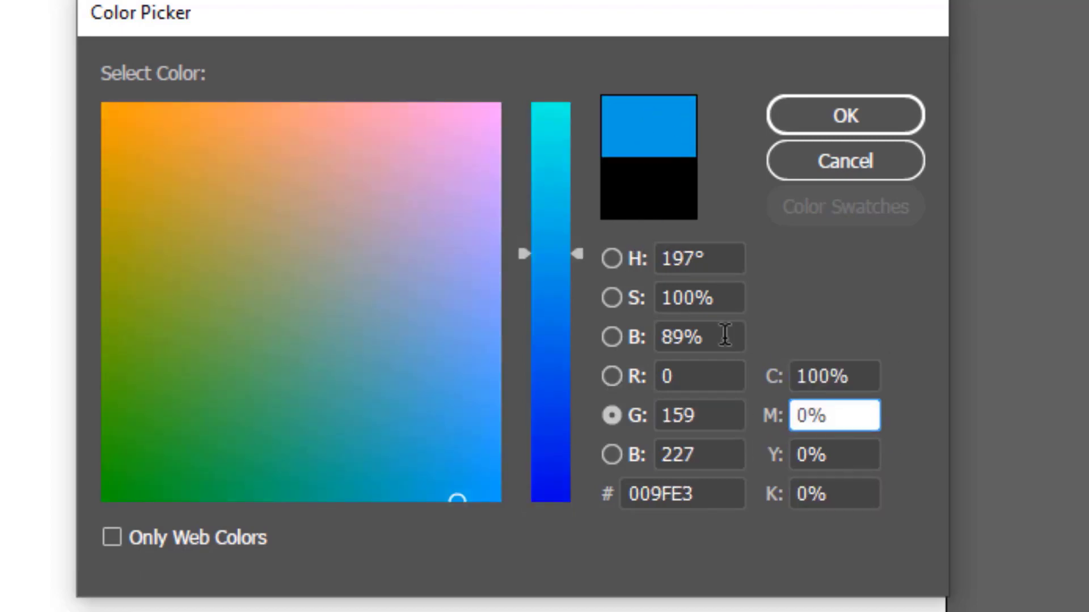
Set Cyan to 0% and Magenta to 100% to form pure magenta.
{"action": "left_click", "coordinate": [833, 377]}
{"action": "type", "text": "0"}
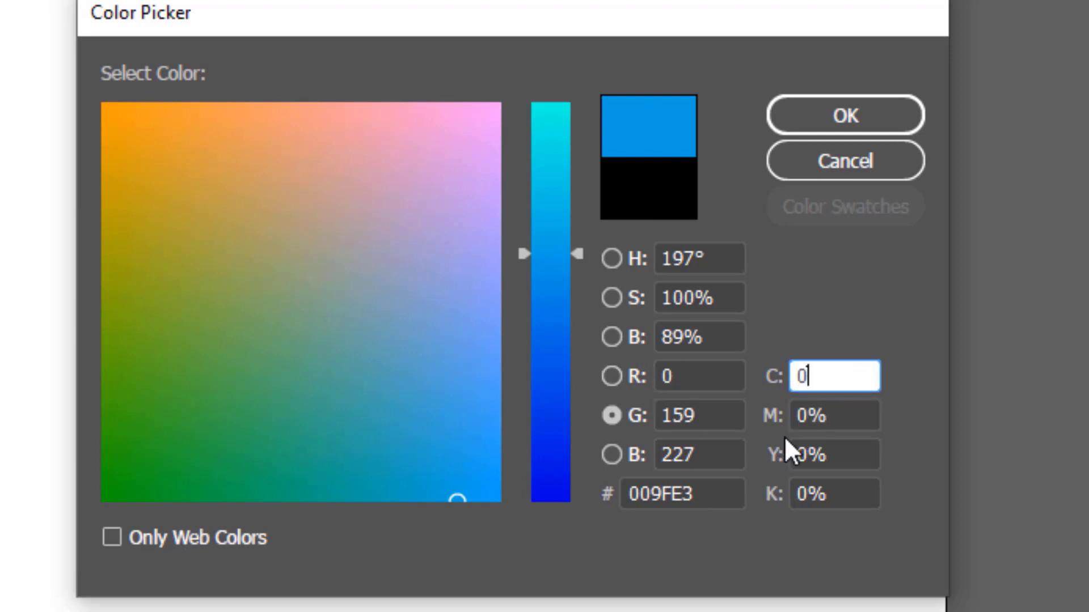
{"action": "left_click", "coordinate": [822, 416]}
{"action": "type", "text": "100"}
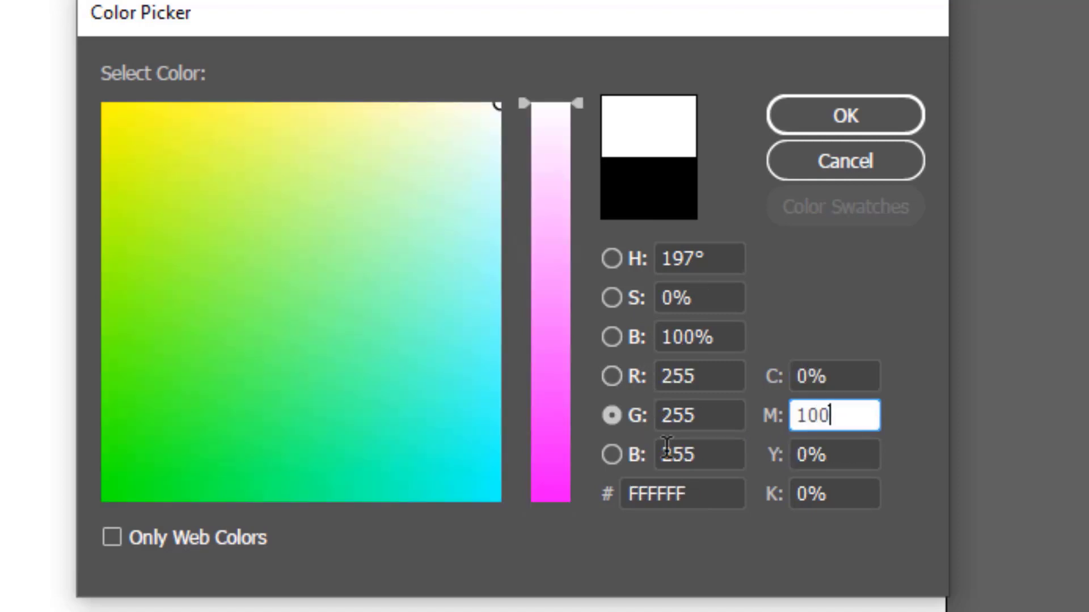
{"action": "left_click", "coordinate": [828, 454]}
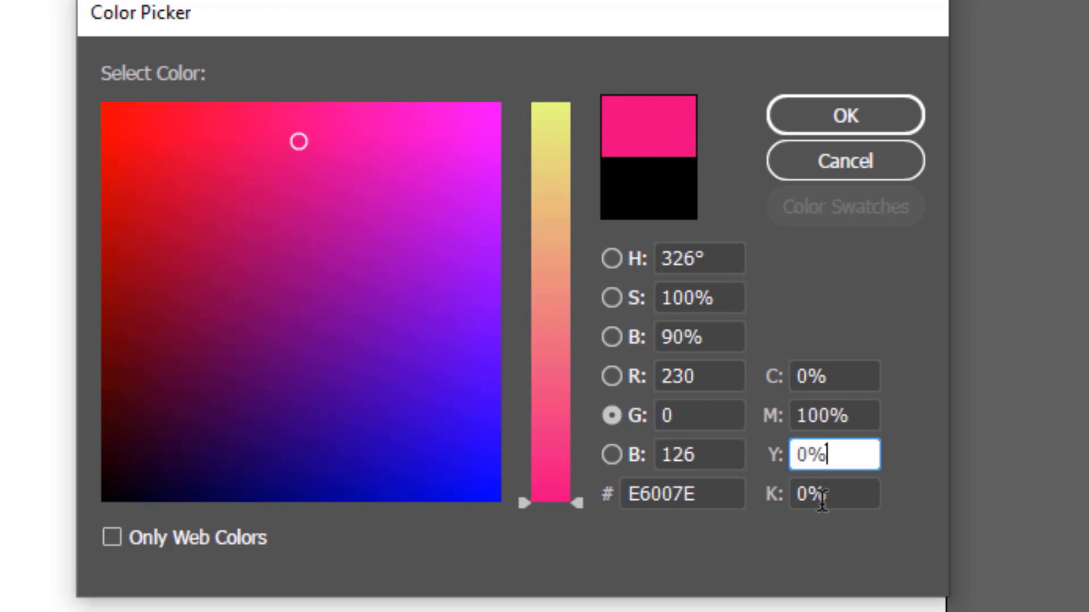
Set Magenta to 0% and Yellow to 100% to form pure yellow.
{"action": "left_click", "coordinate": [856, 414]}
{"action": "type", "text": "0"}
{"action": "key", "text": "Tab"}
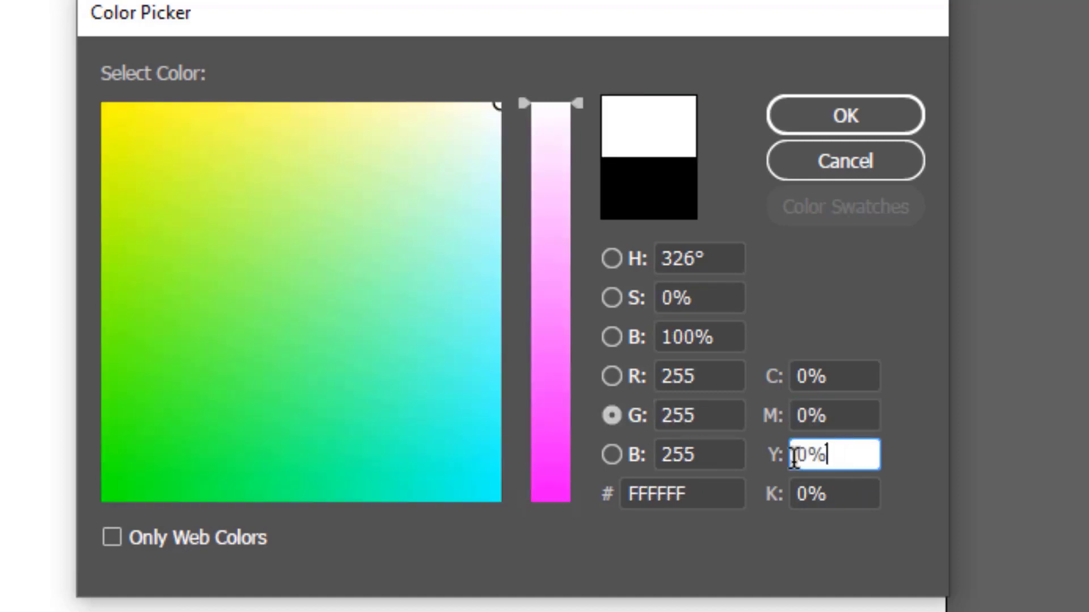
{"action": "type", "text": "100"}
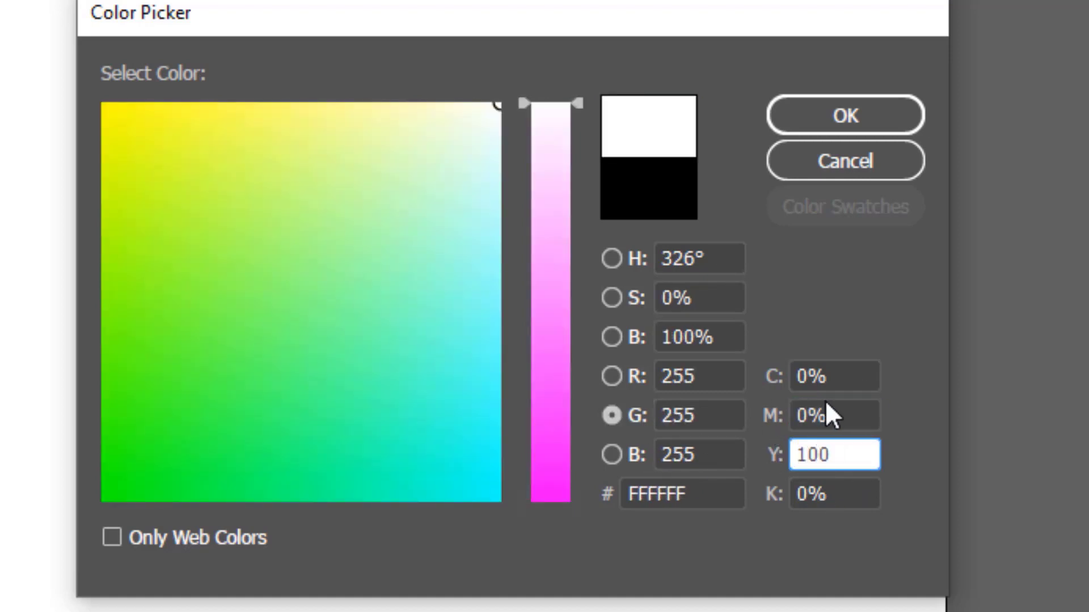
{"action": "left_click", "coordinate": [825, 402]}
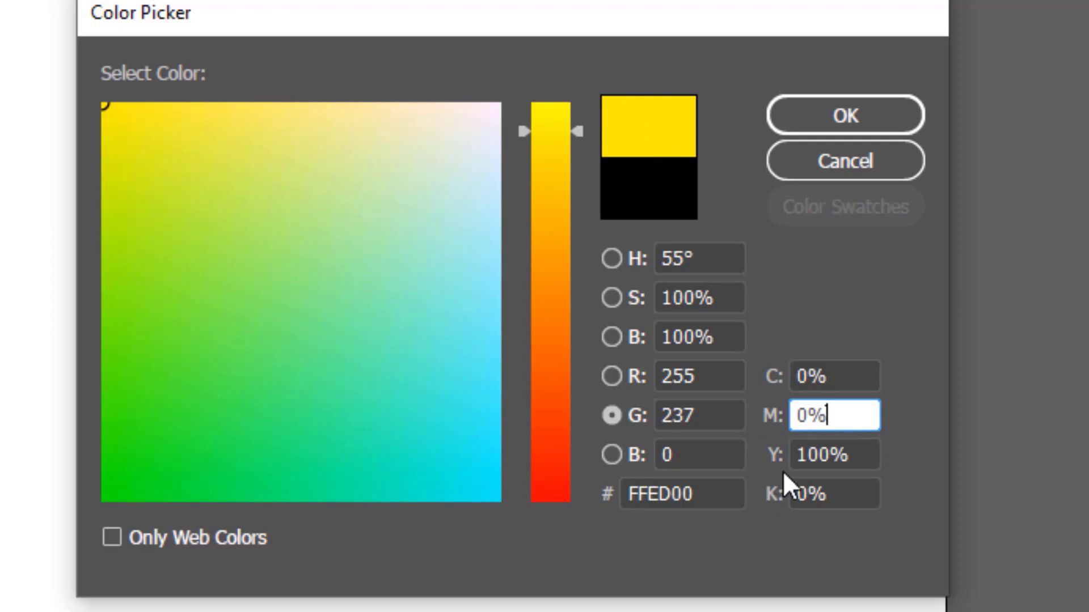
Set Yellow to 0% and Black to 100% to form the CMYK black.
{"action": "double_click", "coordinate": [866, 454]}
{"action": "type", "text": "0"}
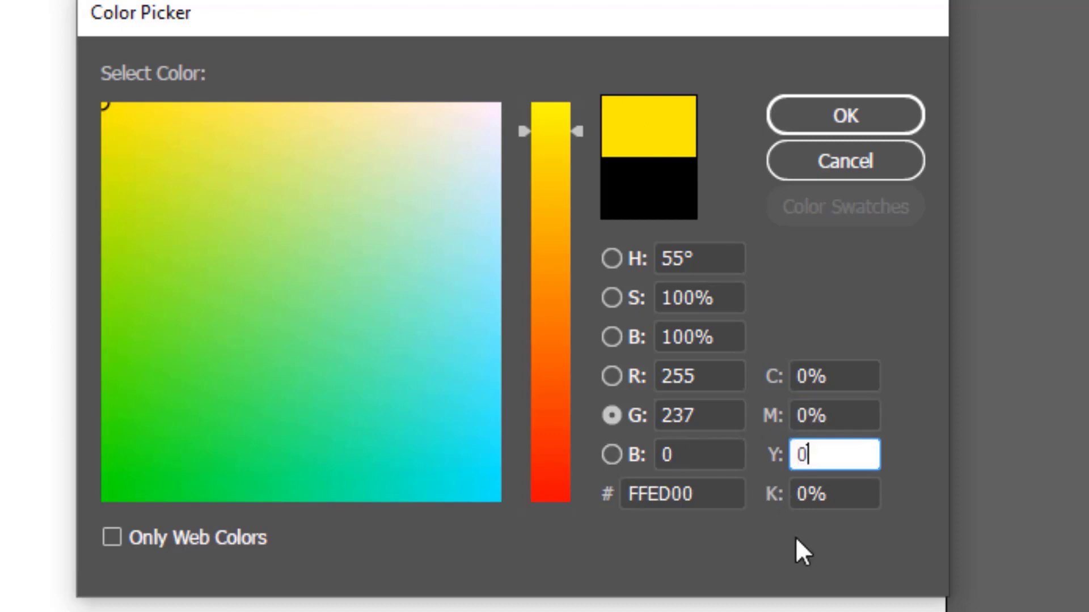
{"action": "double_click", "coordinate": [874, 493]}
{"action": "type", "text": "100"}
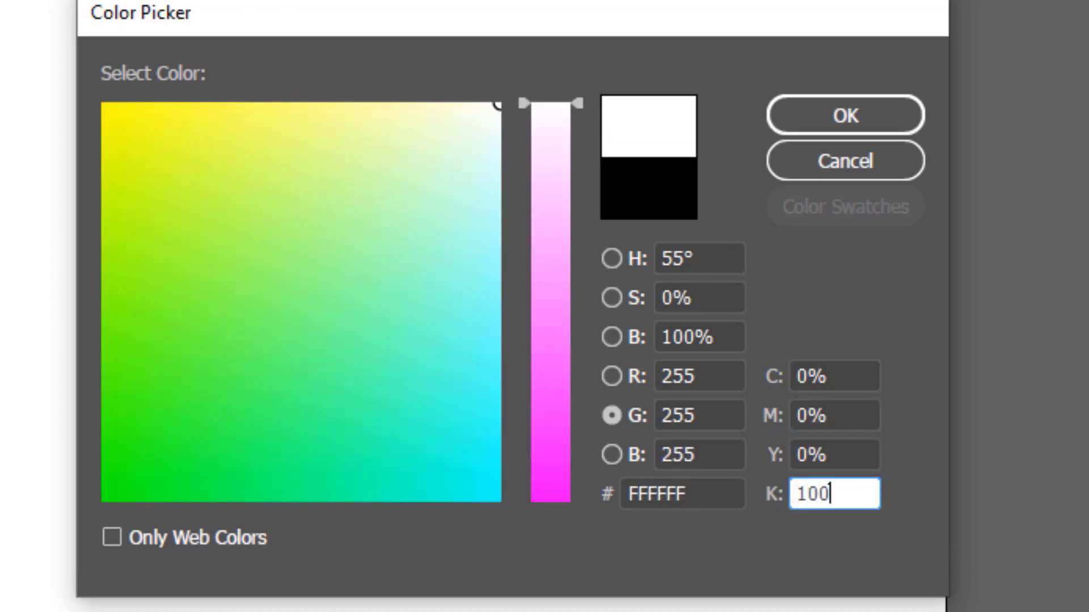
{"action": "left_click", "coordinate": [829, 457]}
{"action": "double_click", "coordinate": [857, 499]}
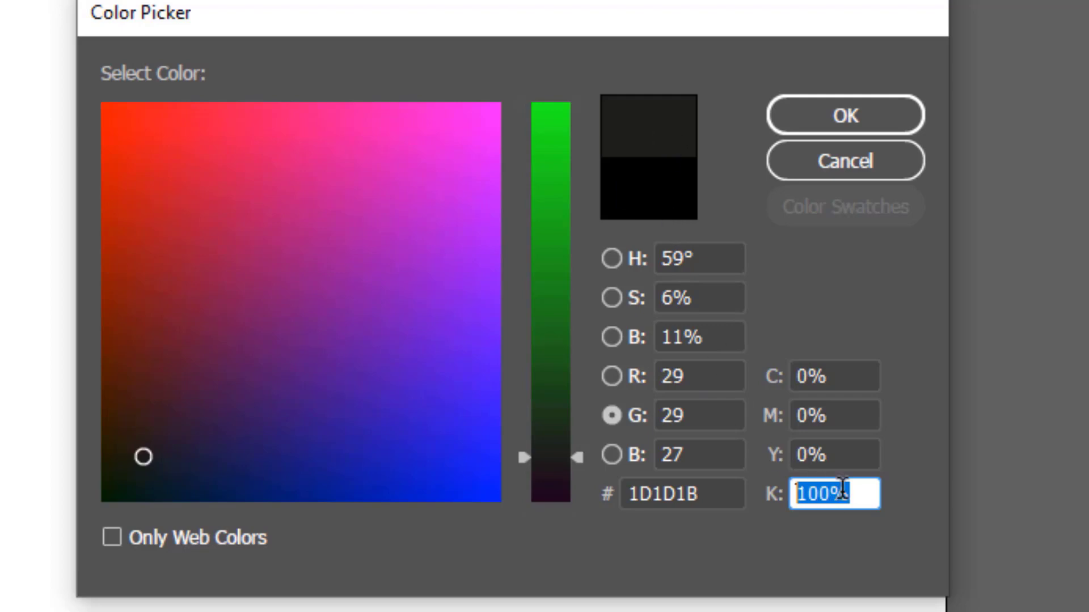
Lower the Black value to 50% to form a mid gray and set it back to 100%.
{"action": "type", "text": "0"}
{"action": "left_click", "coordinate": [862, 452]}
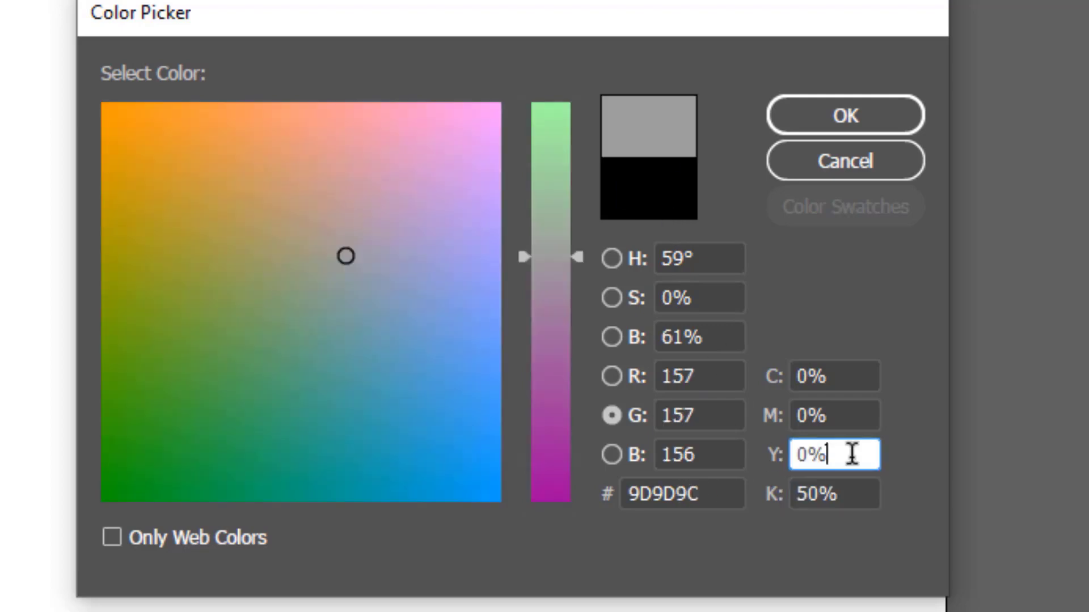
{"action": "left_click", "coordinate": [848, 487]}
{"action": "type", "text": "100"}
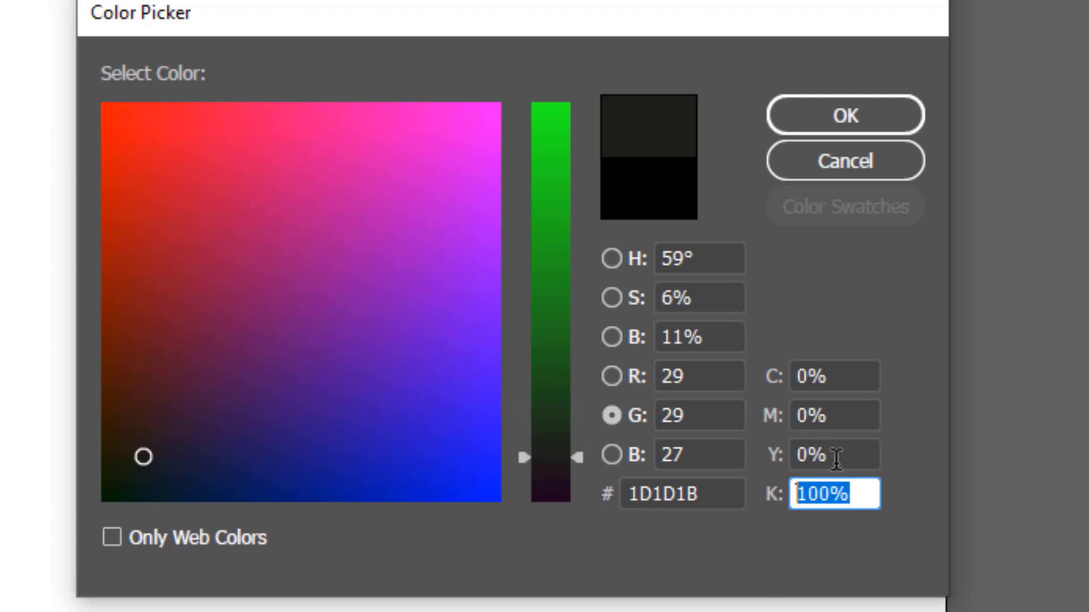
Set the Cyan, Magenta, Yellow and Black values all to 50% to form a mixed color.
{"action": "left_click", "coordinate": [841, 375]}
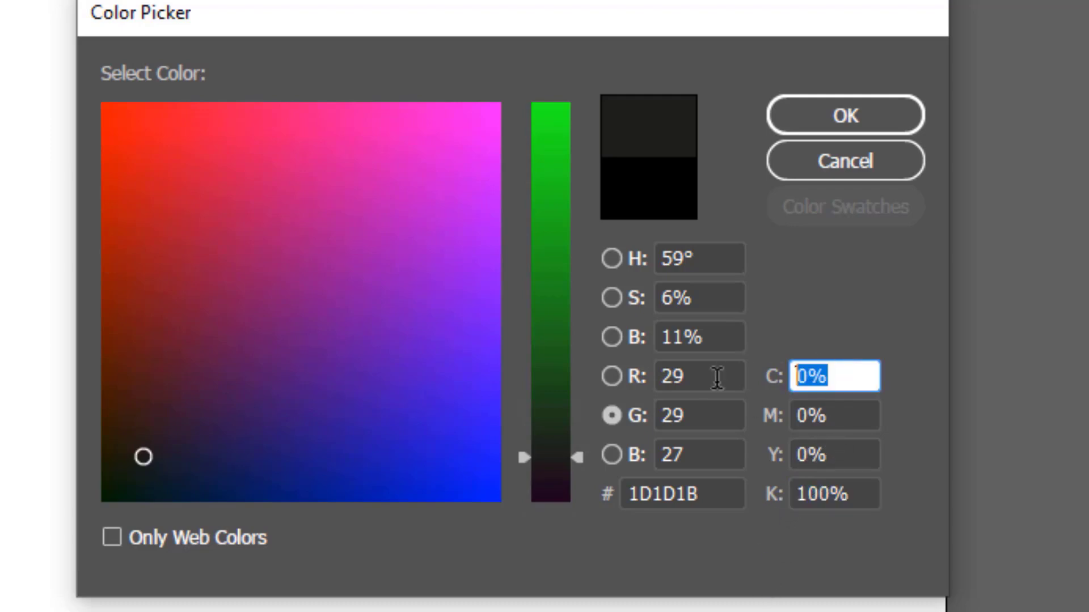
{"action": "type", "text": "50"}
{"action": "key", "text": "Tab"}
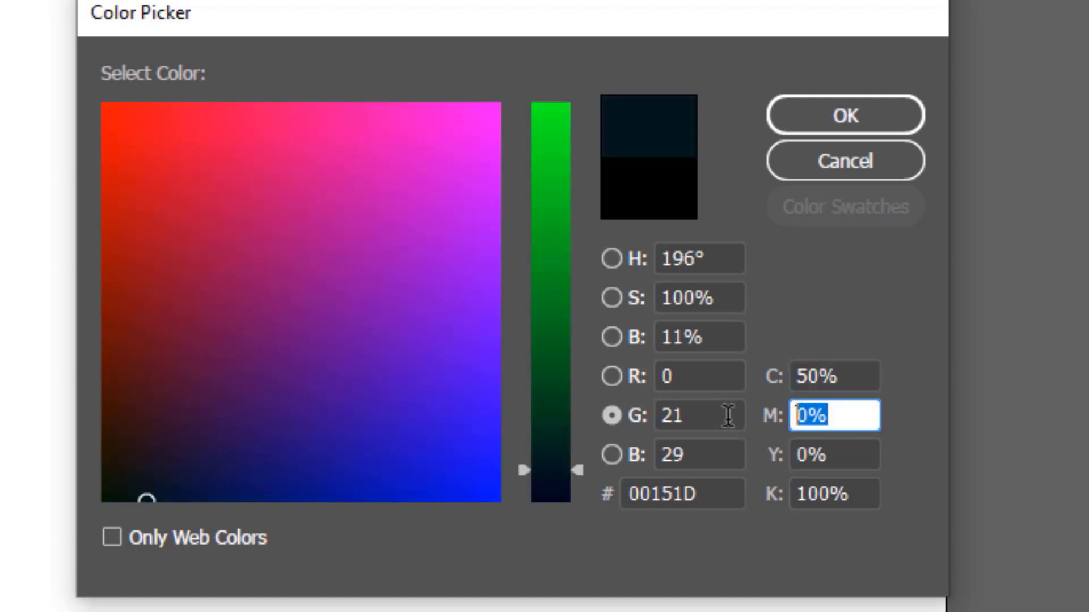
{"action": "type", "text": "50"}
{"action": "key", "text": "Tab"}
{"action": "type", "text": "50"}
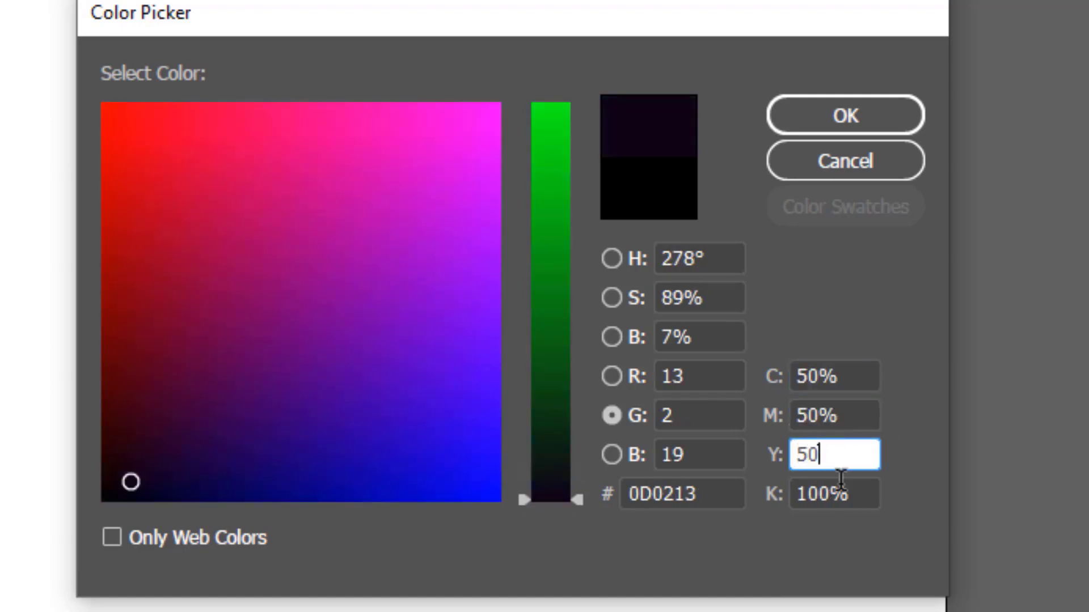
{"action": "key", "text": "Tab"}
{"action": "type", "text": "50"}
{"action": "left_click", "coordinate": [854, 454]}
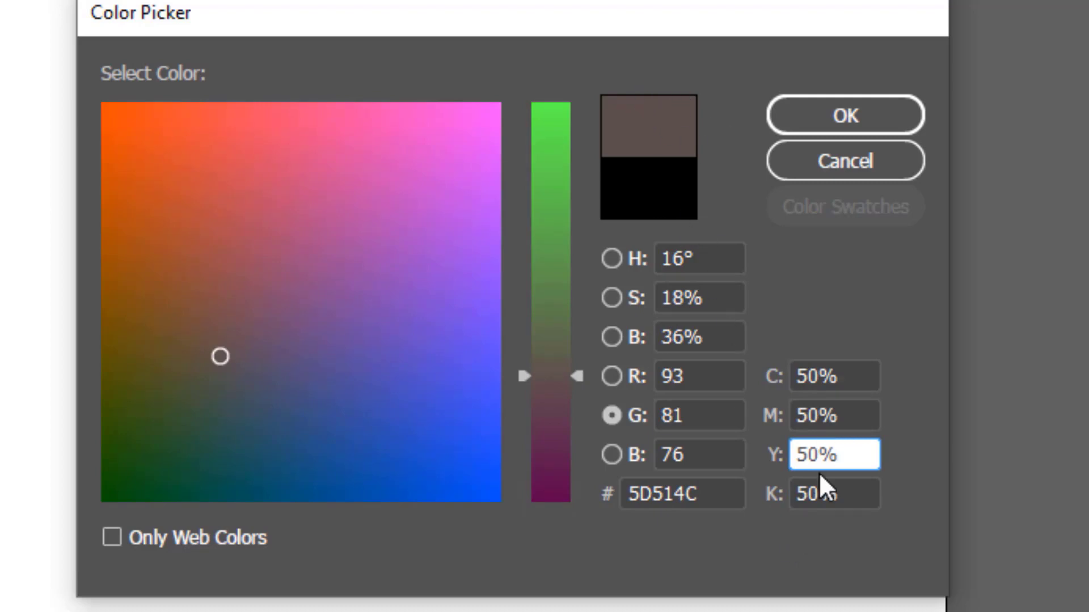
Set Magenta to 27% and Black to 32% to form a grayish green.
{"action": "left_click_drag", "start_coordinate": [844, 416], "coordinate": [712, 418]}
{"action": "type", "text": "27"}
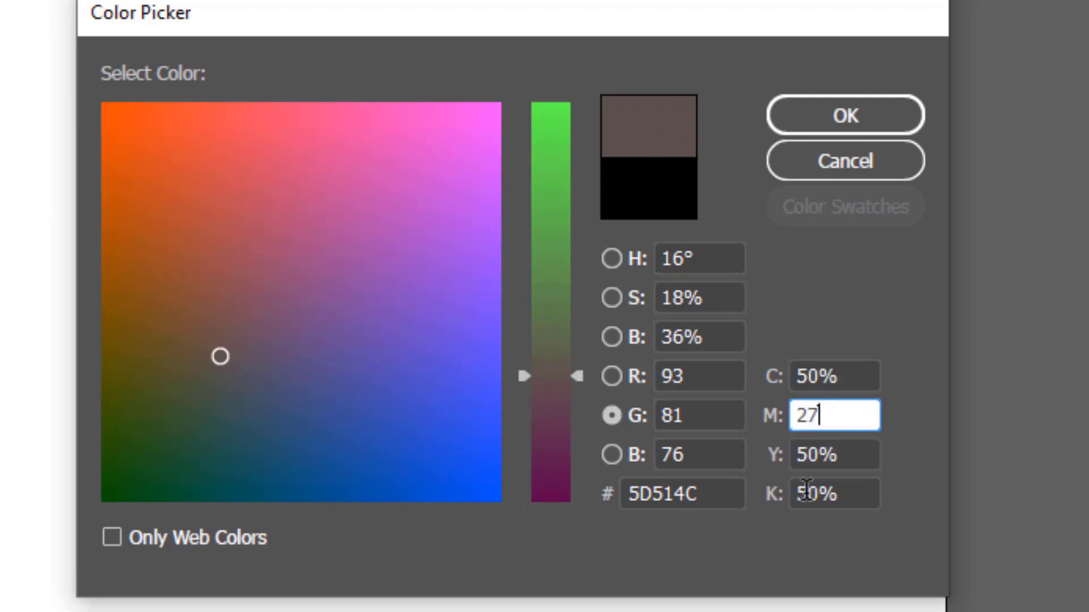
{"action": "left_click", "coordinate": [837, 491]}
{"action": "left_click_drag", "start_coordinate": [855, 493], "coordinate": [651, 503]}
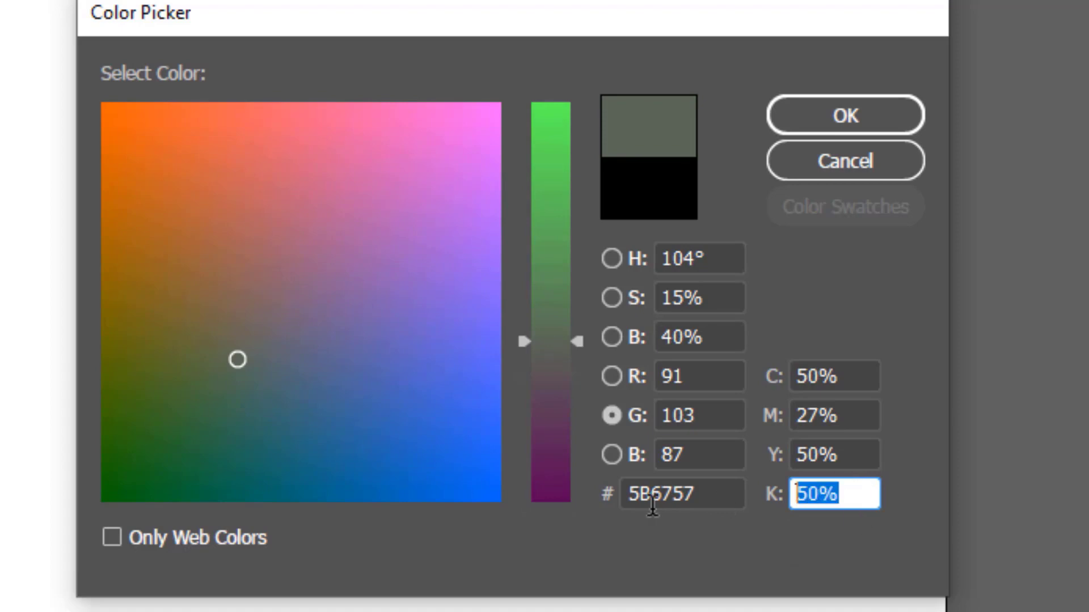
{"action": "type", "text": "32"}
{"action": "left_click", "coordinate": [844, 455]}
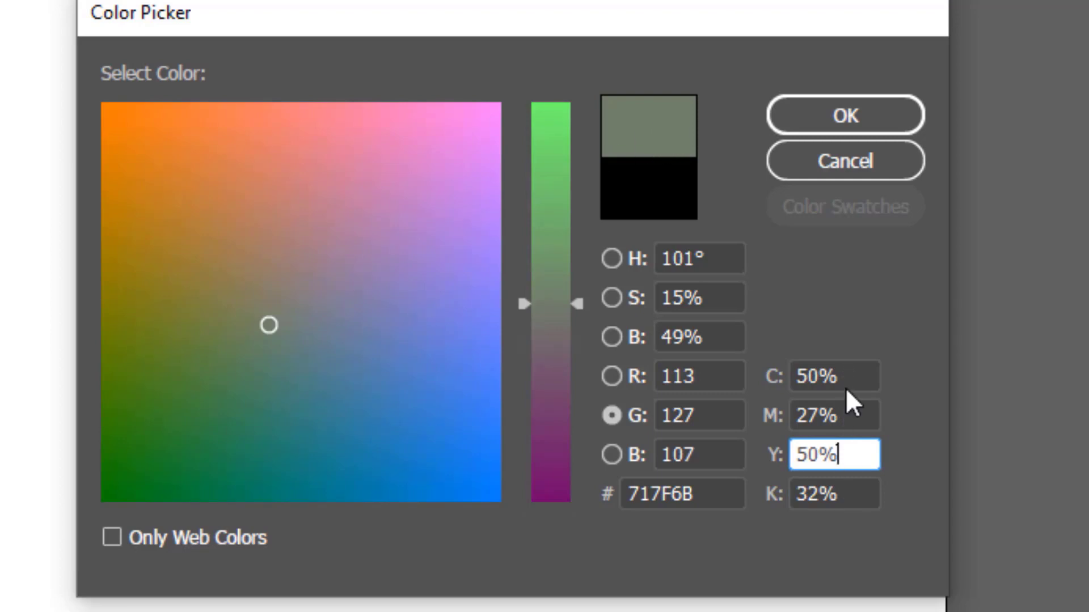
Highlight the color's hexadecimal code, pick another shade in the color field and select the code again.
{"action": "left_click", "coordinate": [688, 494]}
{"action": "left_click_drag", "start_coordinate": [688, 494], "coordinate": [593, 497]}
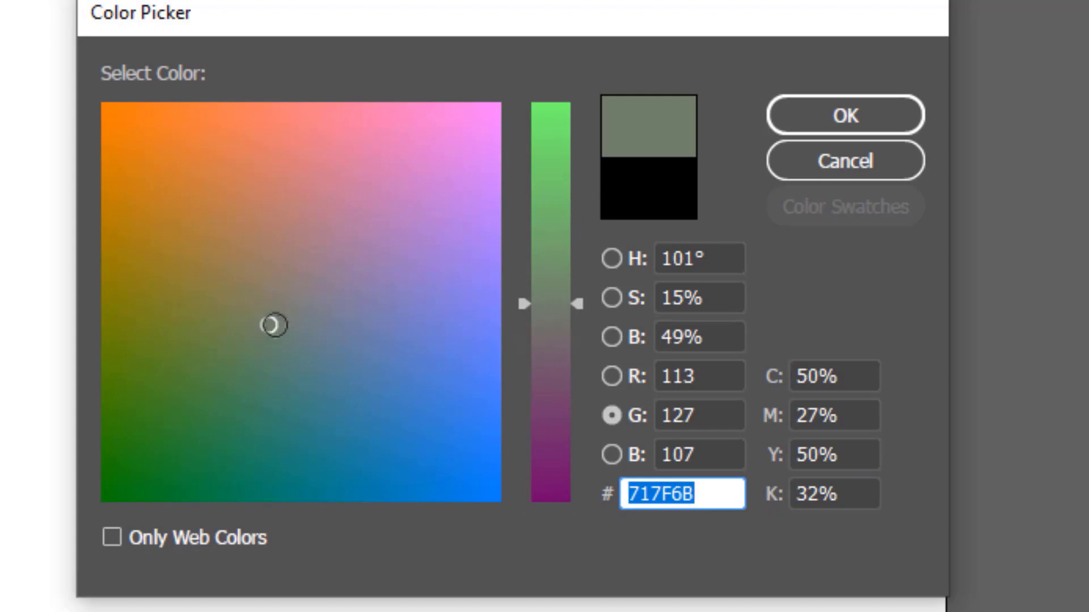
{"action": "mouse_move", "coordinate": [306, 315]}
{"action": "left_mouse_down"}
{"action": "mouse_move", "coordinate": [343, 270]}
{"action": "mouse_move", "coordinate": [311, 355]}
{"action": "mouse_move", "coordinate": [273, 325]}
{"action": "mouse_move", "coordinate": [424, 286]}
{"action": "mouse_move", "coordinate": [269, 309]}
{"action": "mouse_move", "coordinate": [263, 372]}
{"action": "mouse_move", "coordinate": [366, 243]}
{"action": "mouse_move", "coordinate": [297, 269]}
{"action": "left_mouse_up"}
{"action": "double_click", "coordinate": [720, 491]}
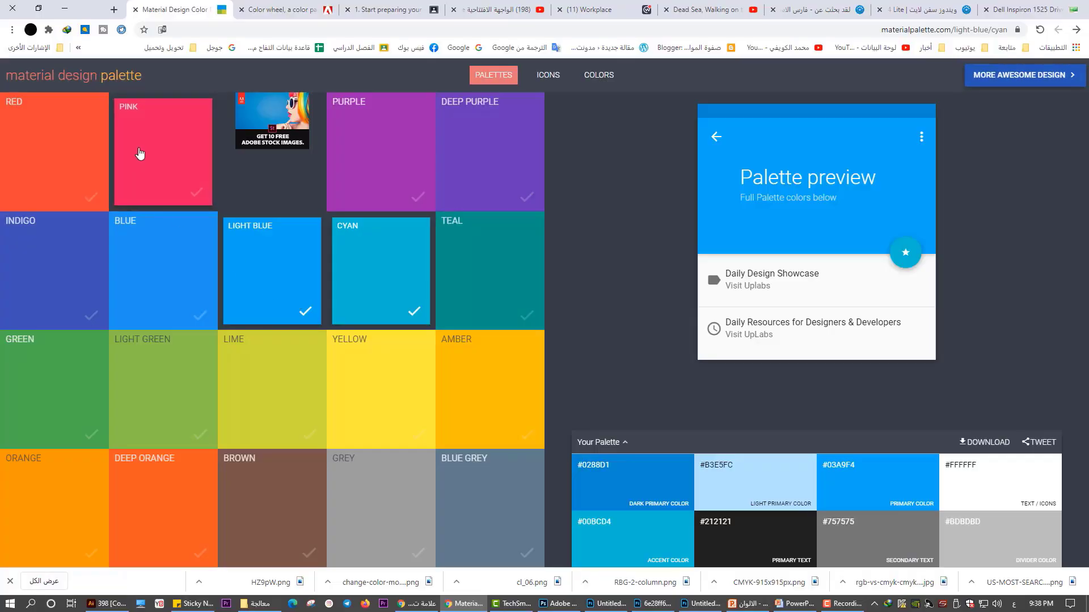
Switch to the Material Design Palette website in the browser and choose Pink as the primary palette color.
{"action": "left_click", "coordinate": [142, 151]}
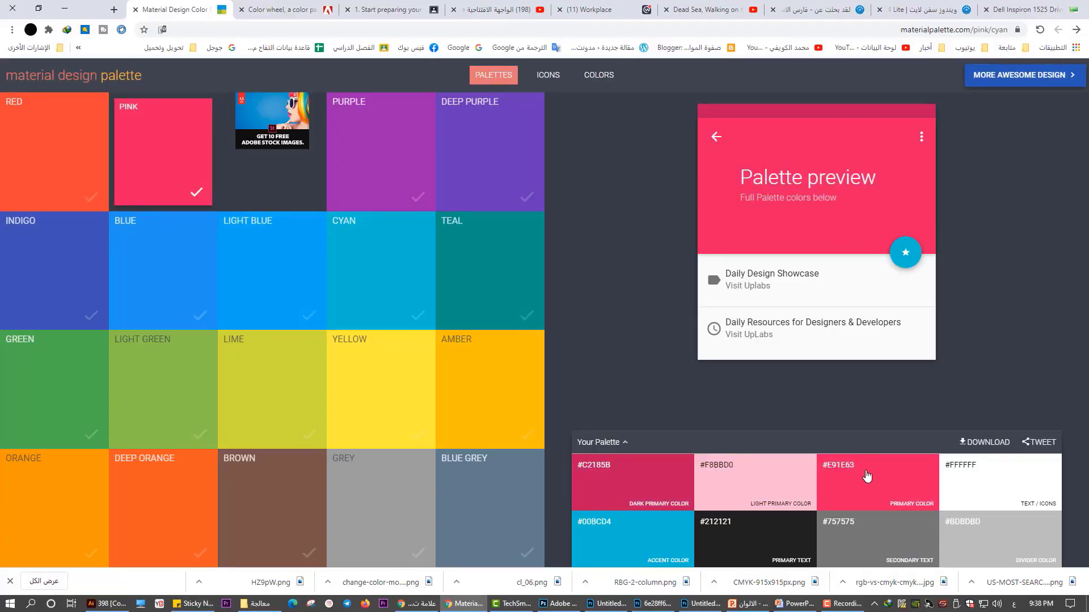
Copy the codes of the dark primary color #C2185B and primary color #E91E63, ending with #C2185B on the clipboard.
{"action": "left_click", "coordinate": [635, 479]}
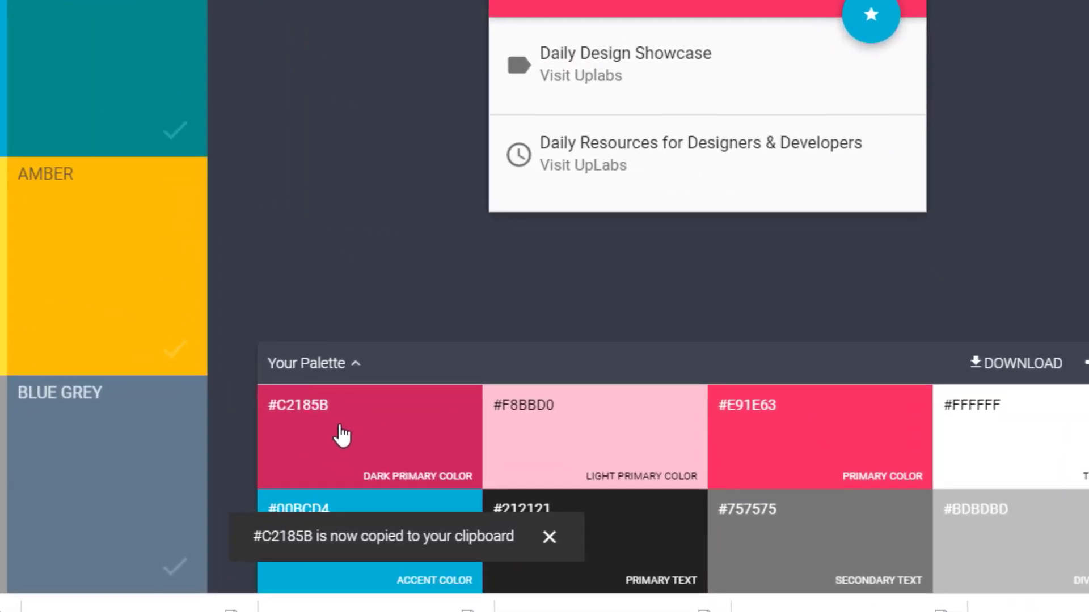
{"action": "left_click_drag", "start_coordinate": [339, 536], "coordinate": [488, 546]}
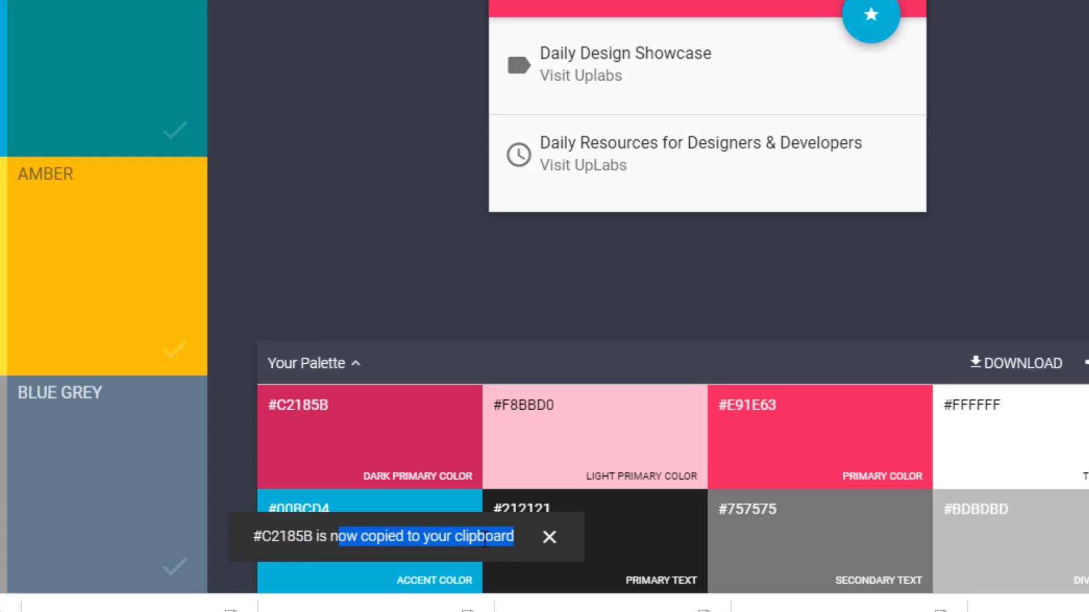
{"action": "left_click", "coordinate": [818, 434]}
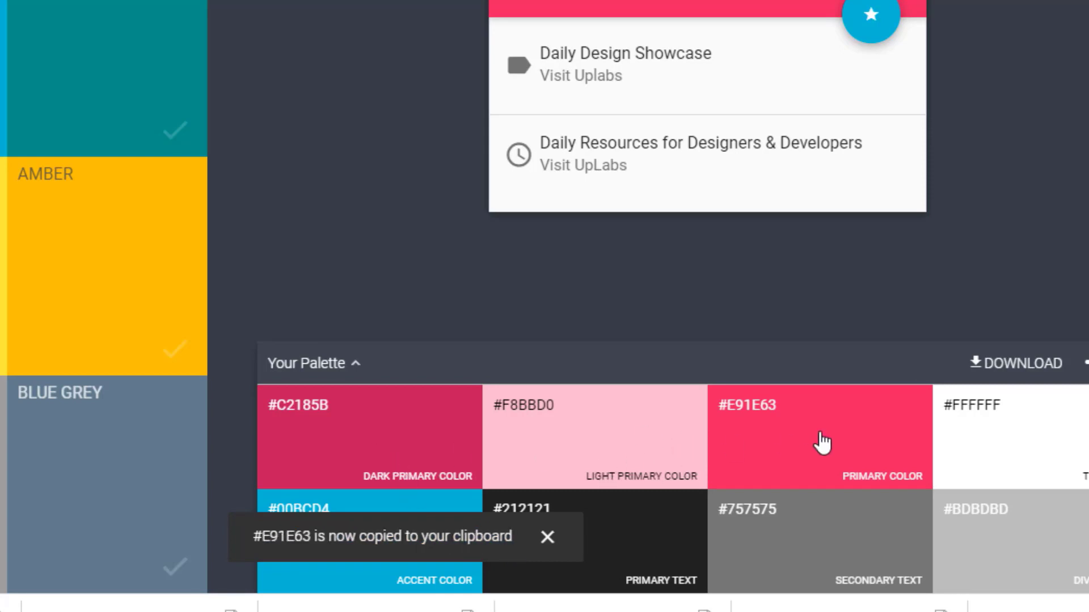
{"action": "left_click", "coordinate": [318, 441]}
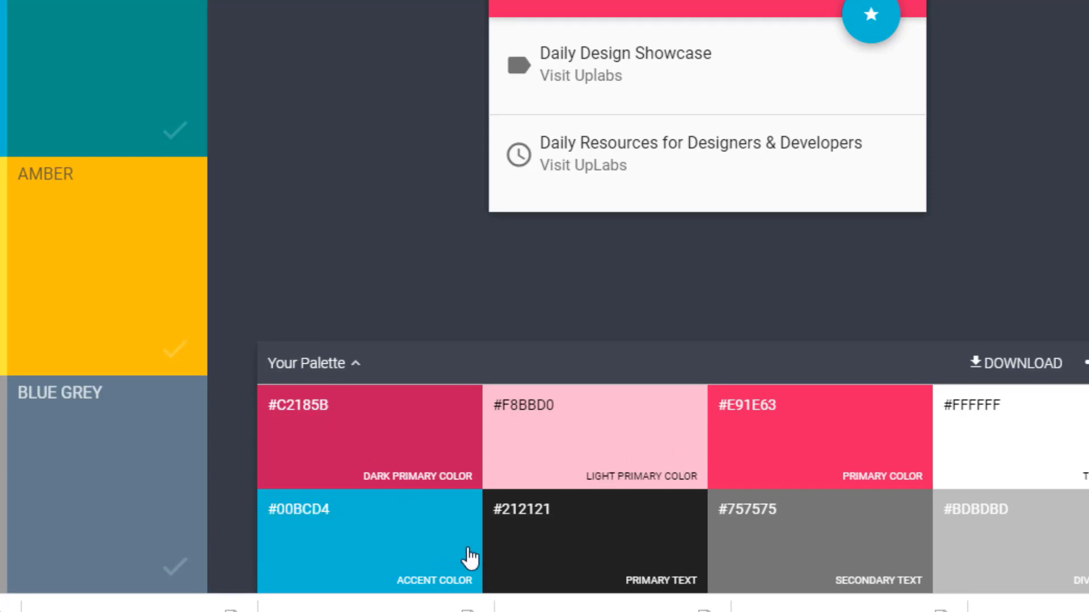
{"action": "left_click", "coordinate": [362, 451]}
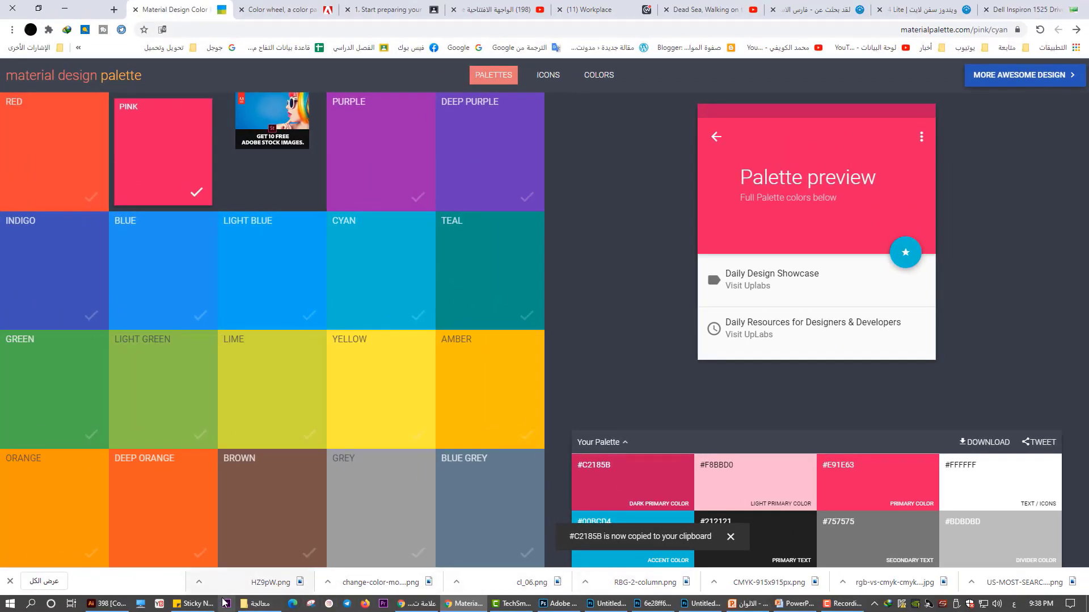
Switch to Illustrator and replace the Color Picker's hexadecimal code with the copied #C2185B.
{"action": "left_click", "coordinate": [102, 604]}
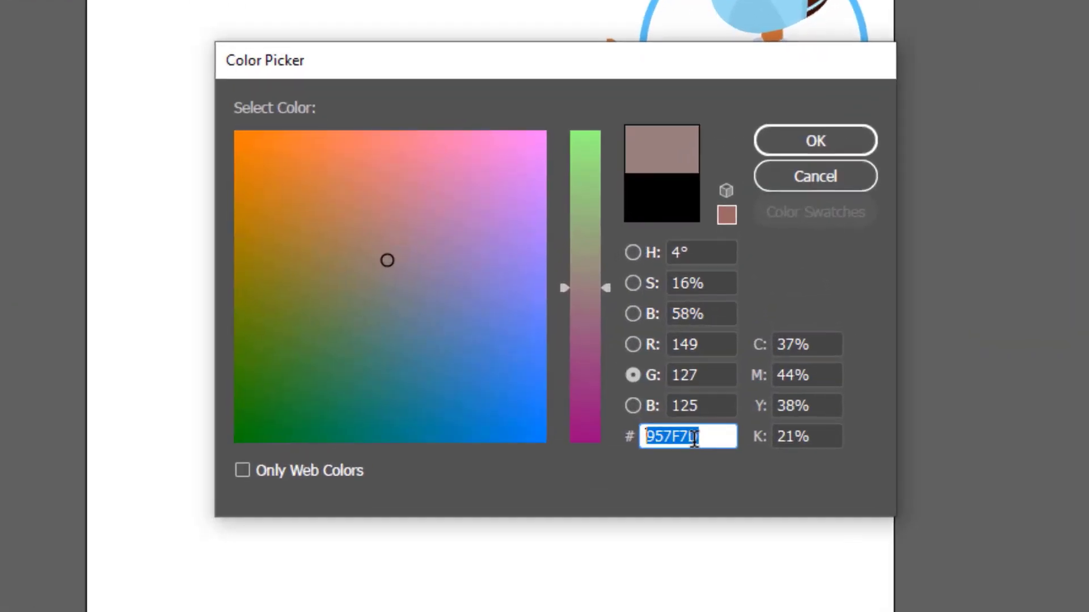
{"action": "type", "text": "#C2185B"}
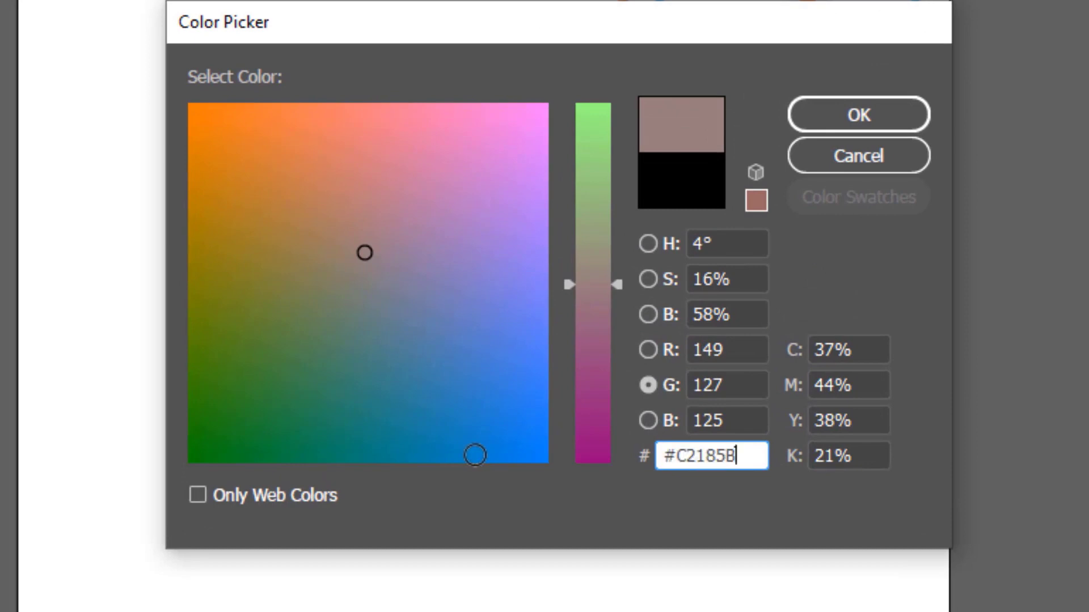
{"action": "left_click", "coordinate": [723, 377]}
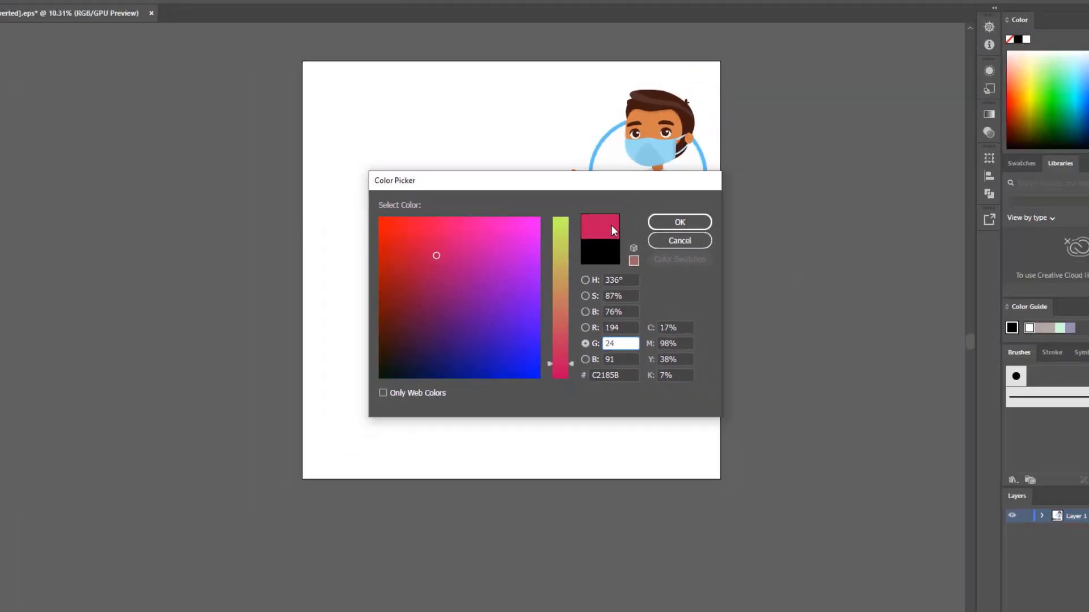
Return to the palette website in the browser, choose Amber as the accent color and copy its code #FFC107.
{"action": "key", "text": "alt+Tab"}
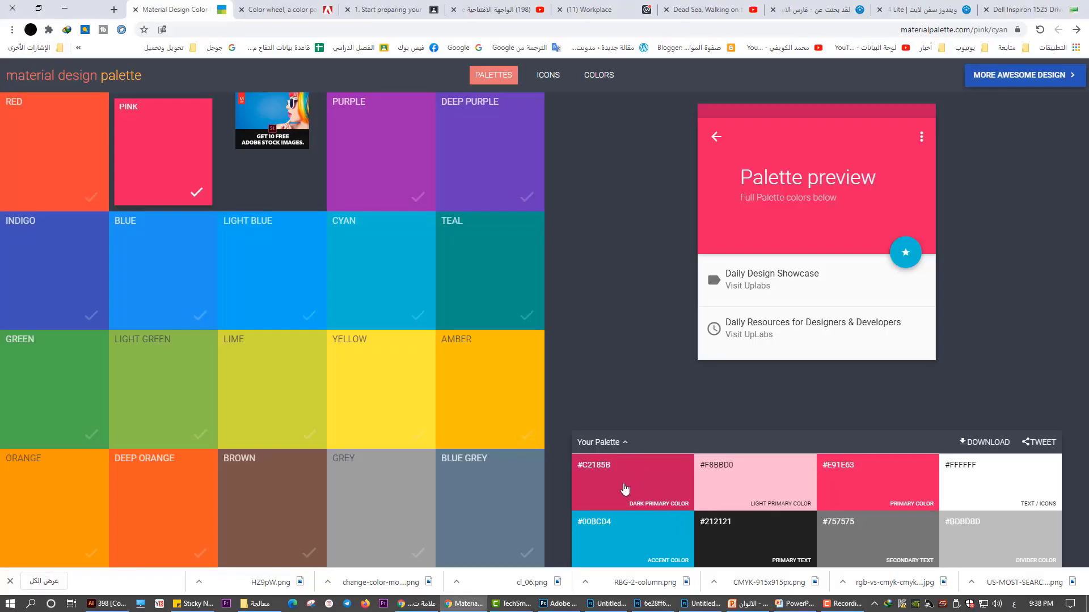
{"action": "left_click", "coordinate": [641, 540]}
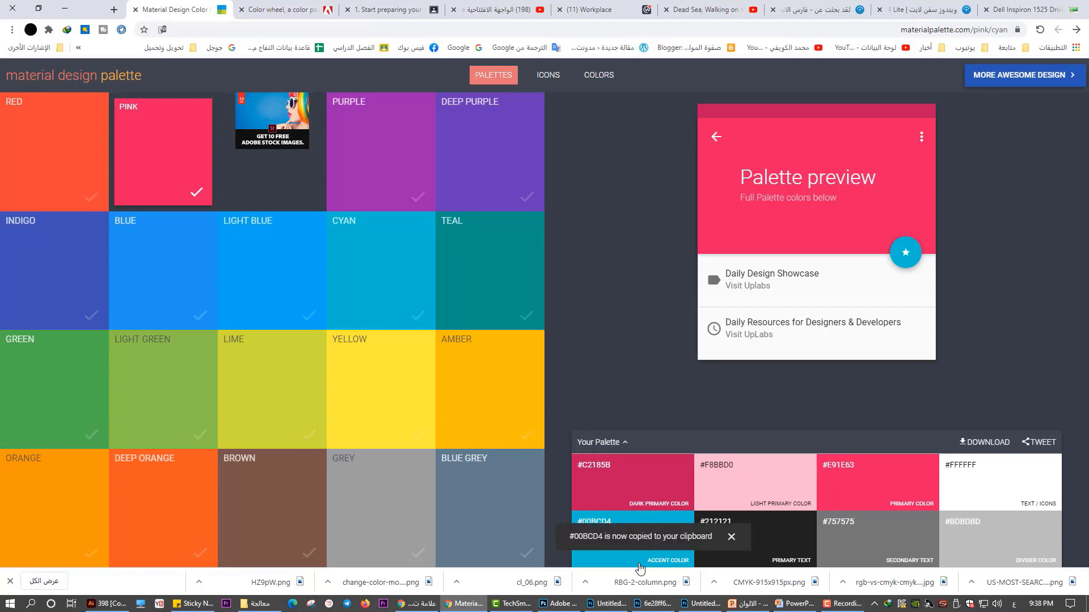
{"action": "left_click", "coordinate": [502, 375]}
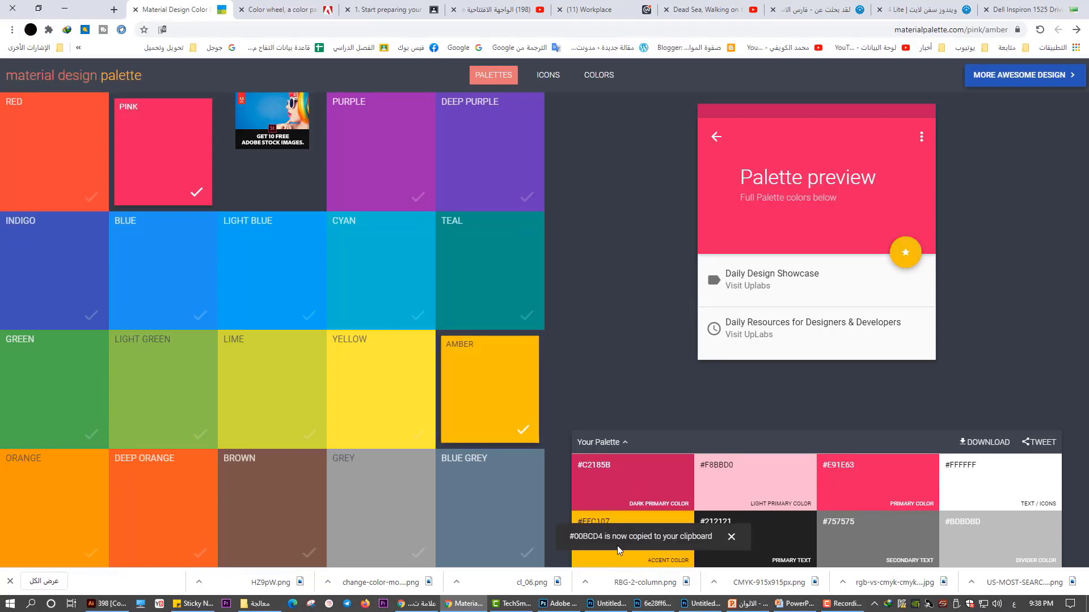
{"action": "left_click", "coordinate": [666, 561]}
{"action": "left_click", "coordinate": [731, 543]}
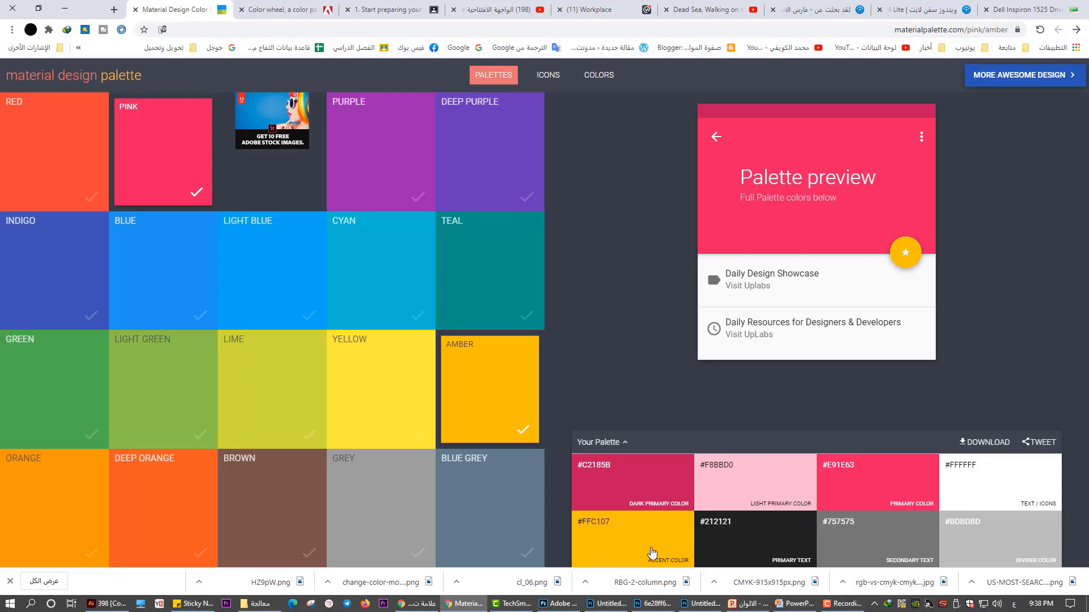
{"action": "left_click", "coordinate": [648, 548]}
Switch to Illustrator and apply the copied code FFC107 as the Color Picker's hexadecimal value.
{"action": "key", "text": "alt+Tab"}
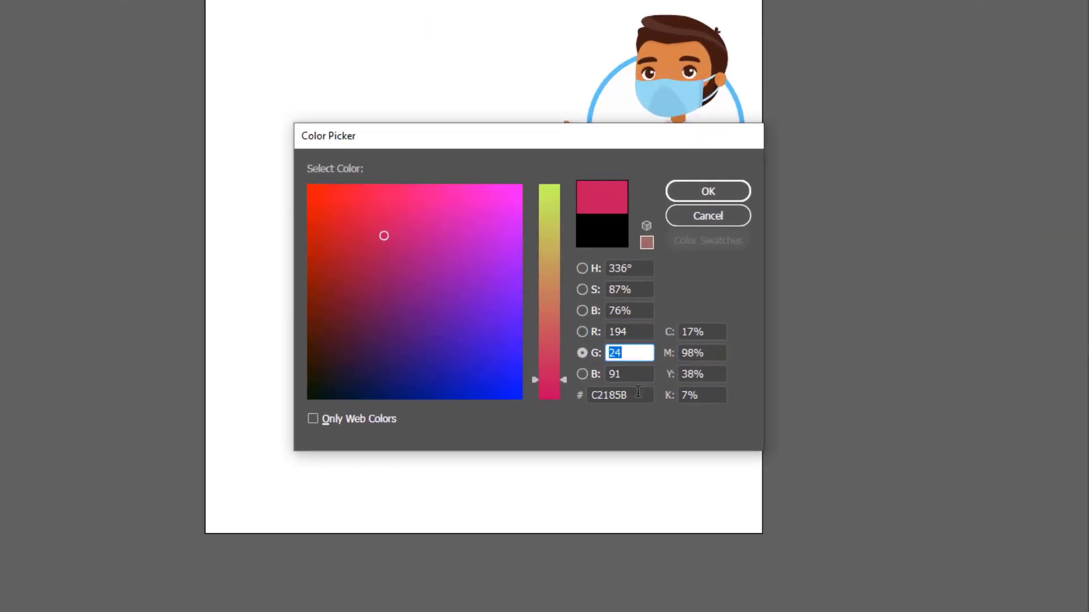
{"action": "double_click", "coordinate": [638, 394]}
{"action": "key", "text": "ctrl+v"}
{"action": "left_click", "coordinate": [627, 309]}
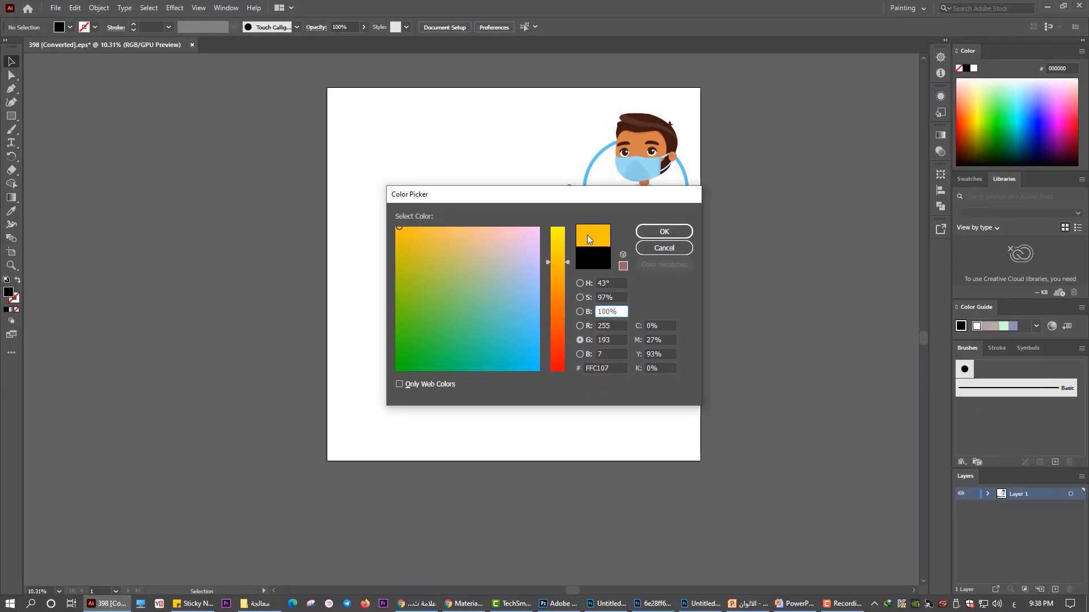
Revisit the palette website and return to the hexadecimal code in Illustrator's Color Picker.
{"action": "key", "text": "alt+Tab"}
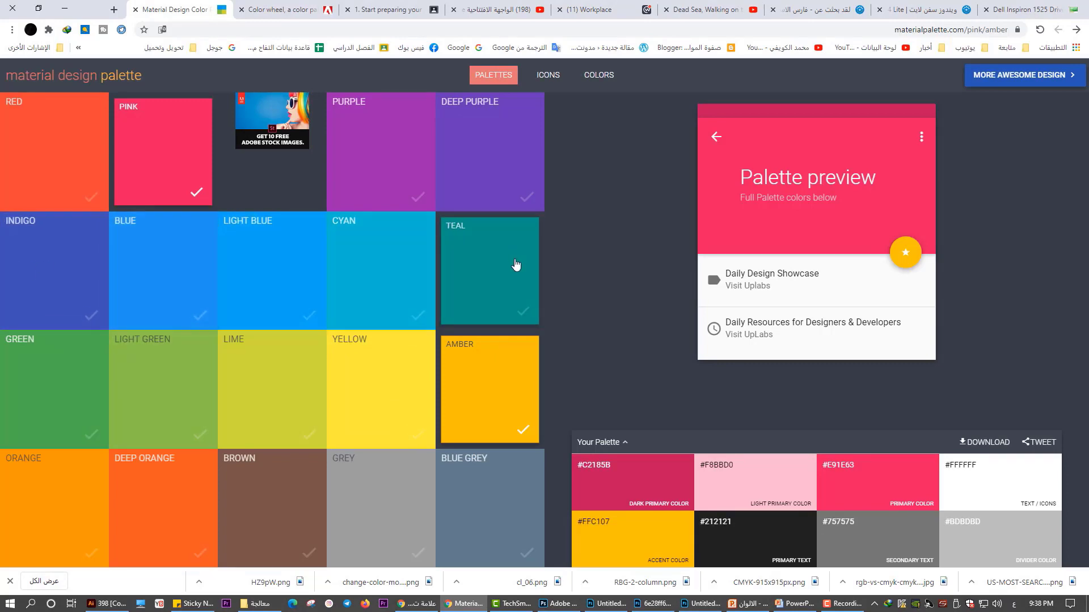
{"action": "key", "text": "alt+Tab"}
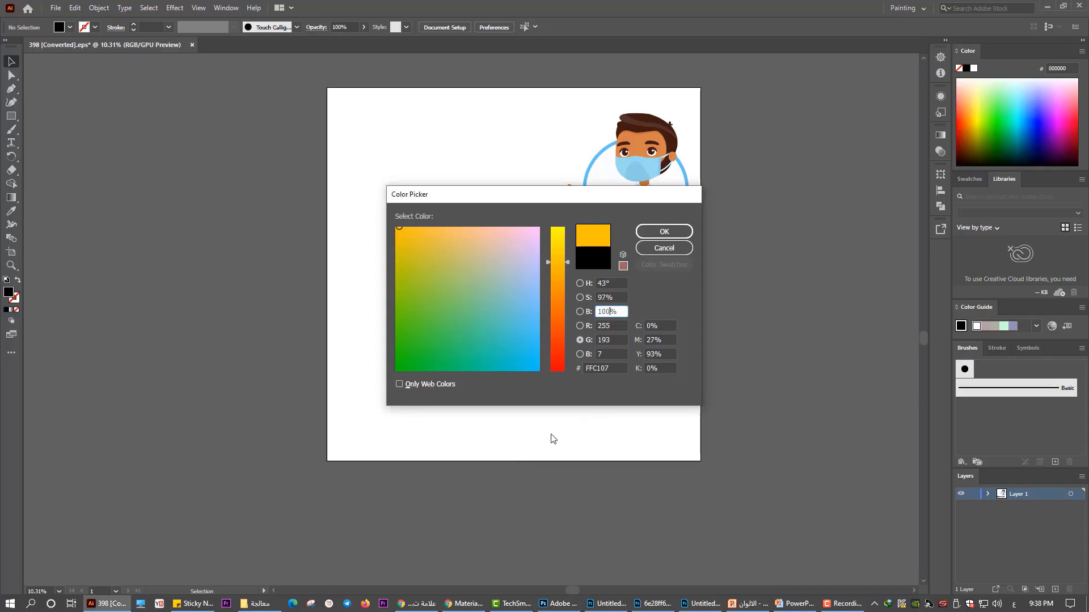
{"action": "left_click", "coordinate": [609, 369]}
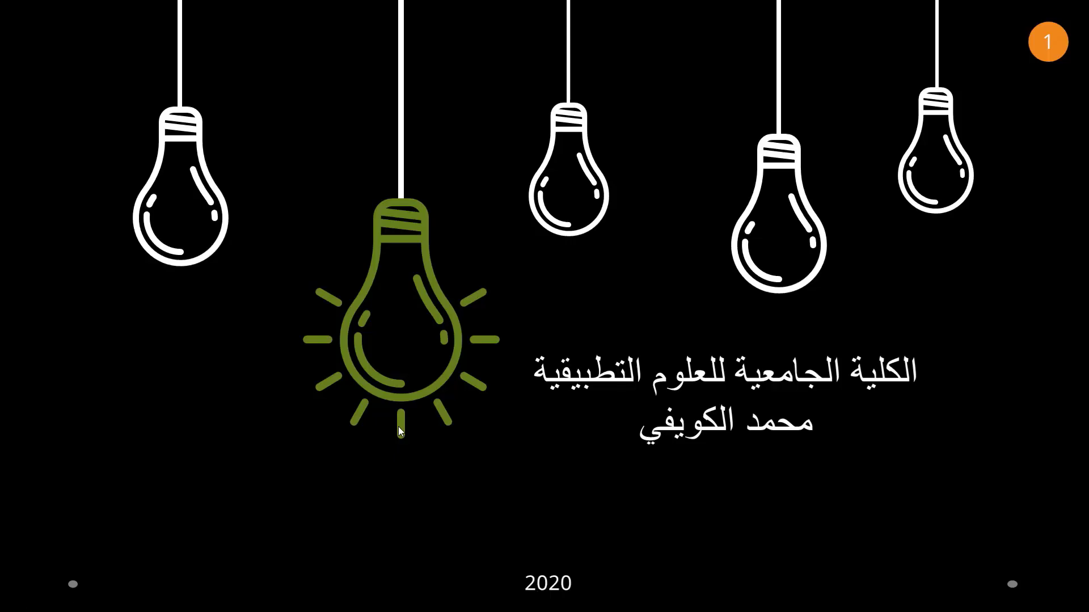
Advance the PowerPoint slideshow from the title slide to the colors lesson overview.
{"action": "left_click", "coordinate": [398, 426]}
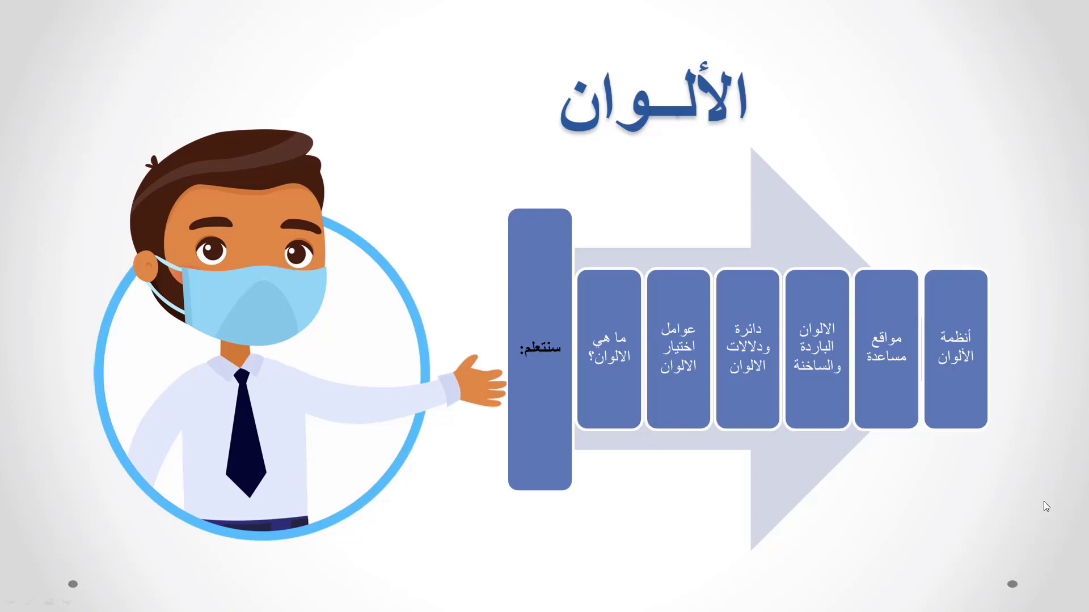